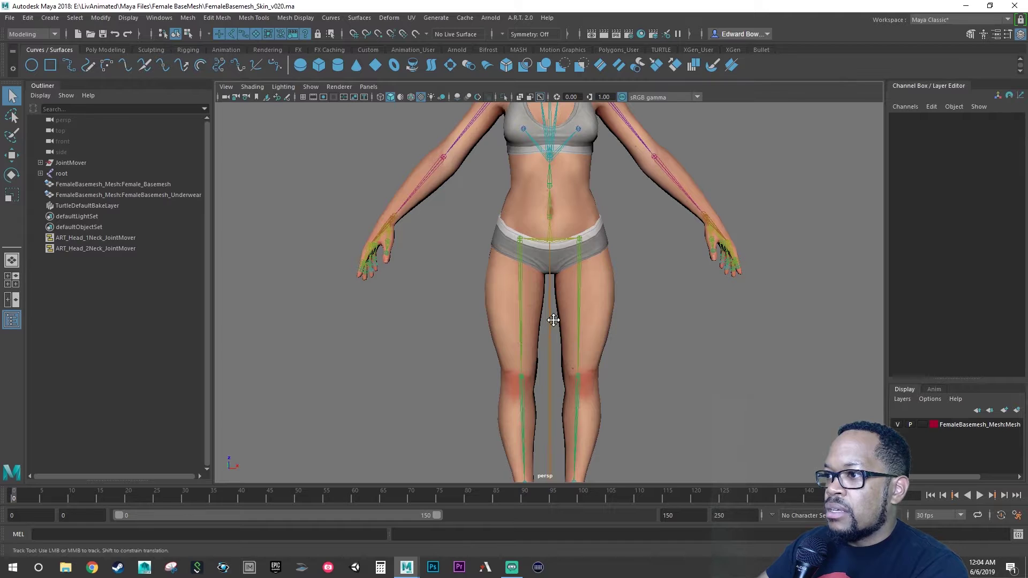
Step: Open the A.R.T. 2.0 Rig Creator and hide the Outliner to enlarge the viewport
alt+middle_drag(553, 319, 512, 438)
alt+right_drag(539, 352, 584, 360)
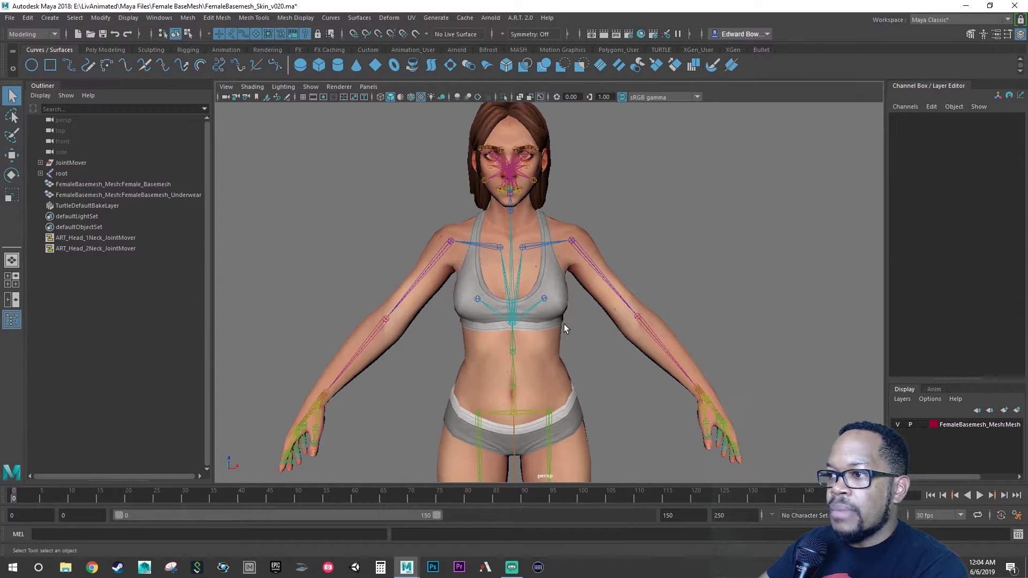
click(514, 18)
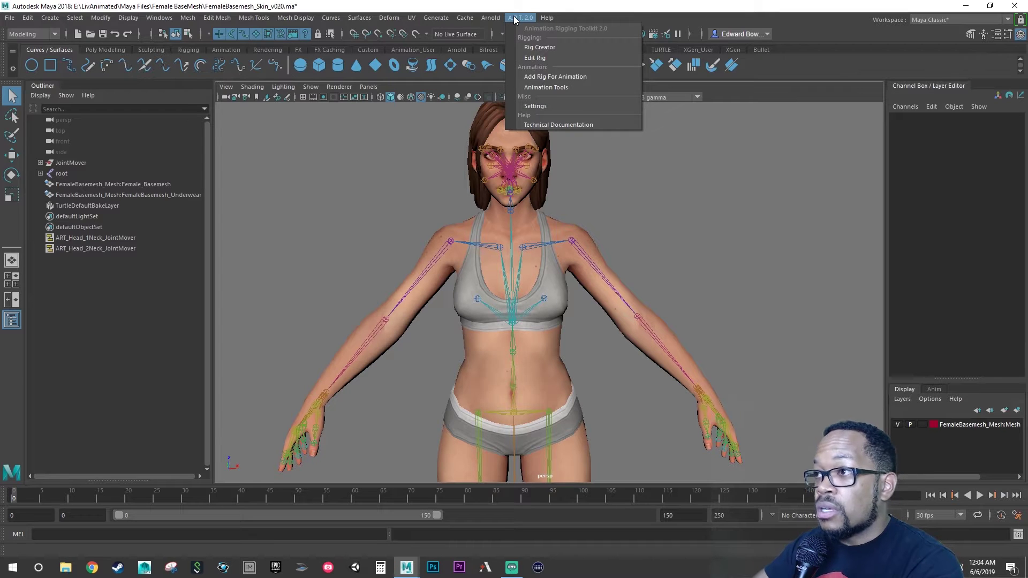
click(531, 47)
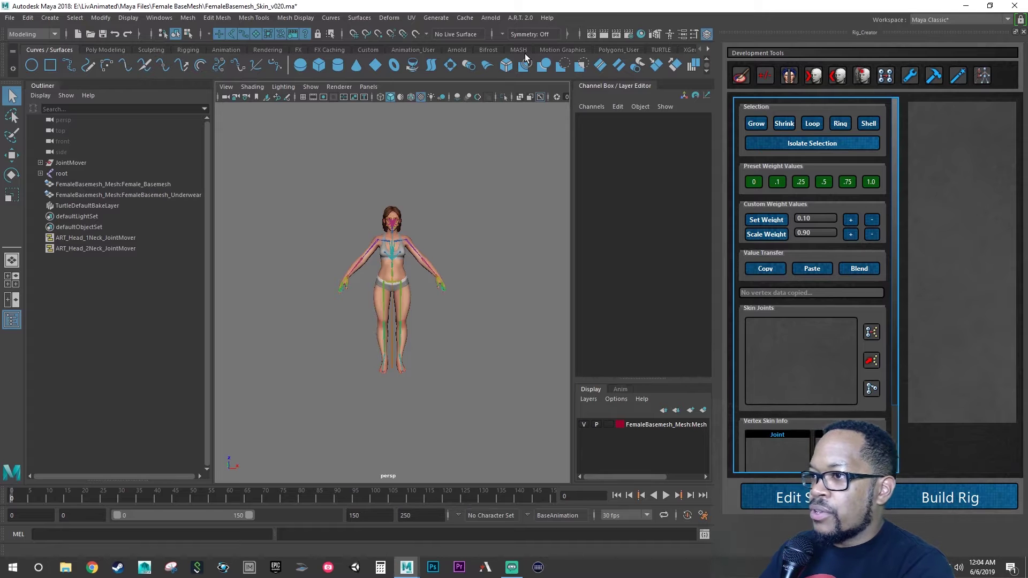
scroll(353, 225, up, 3)
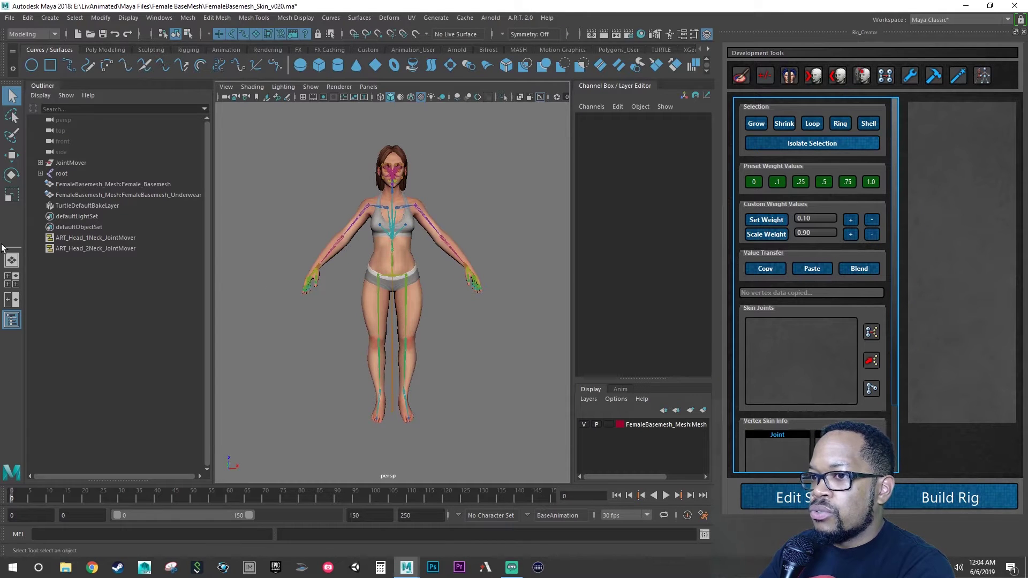
click(12, 319)
scroll(227, 234, up, 6)
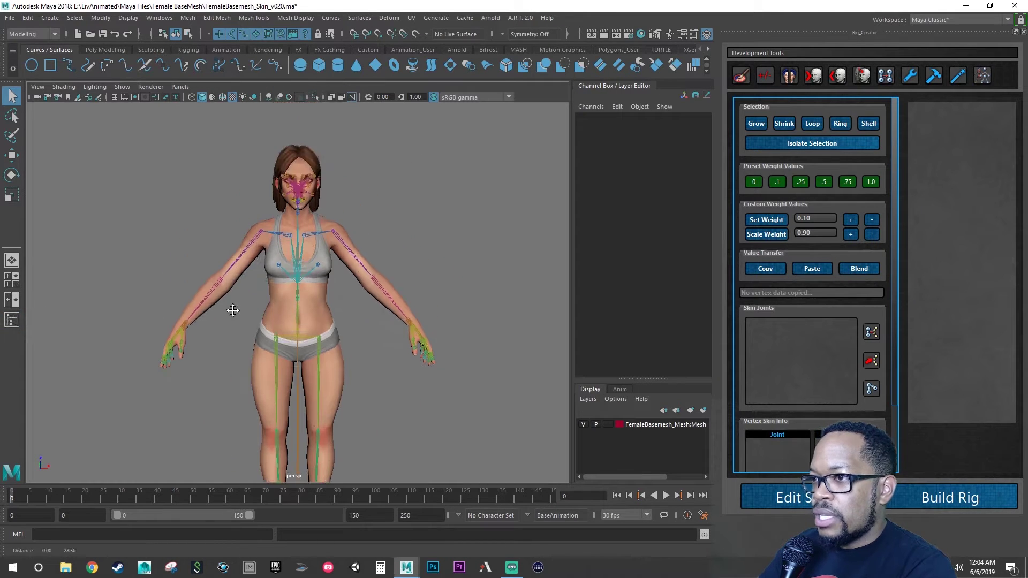
Step: Switch the Female_Basemesh to vertex selection mode and turn off the display of joints in the viewport
alt+middle_drag(413, 224, 387, 298)
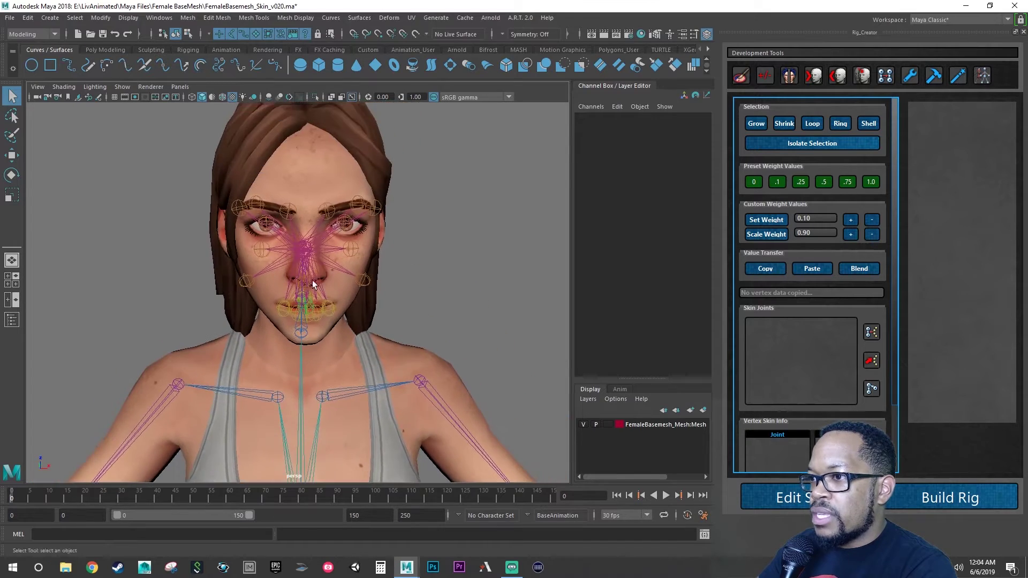
alt+right_drag(369, 289, 412, 277)
alt+drag(413, 277, 421, 301)
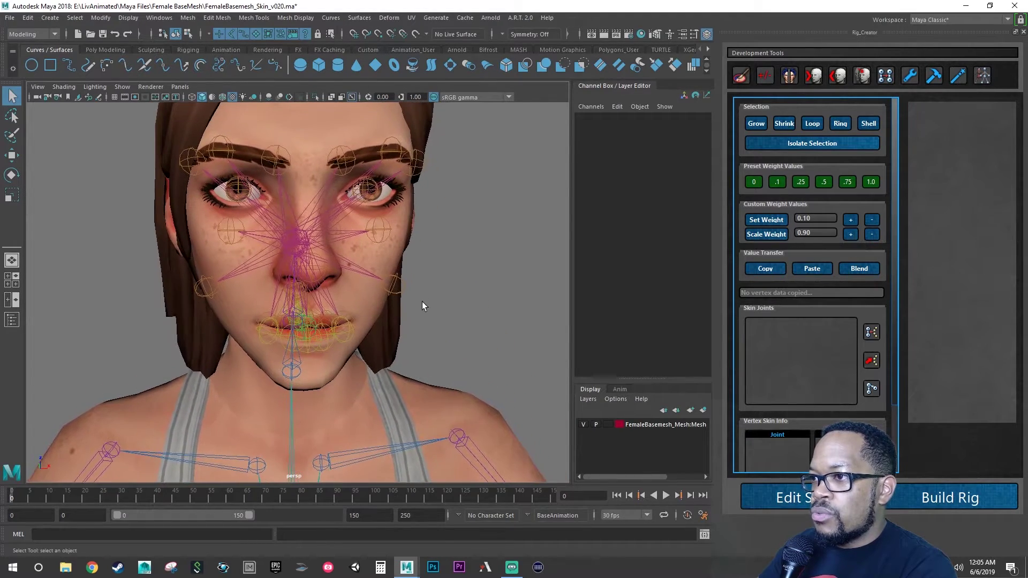
click(364, 313)
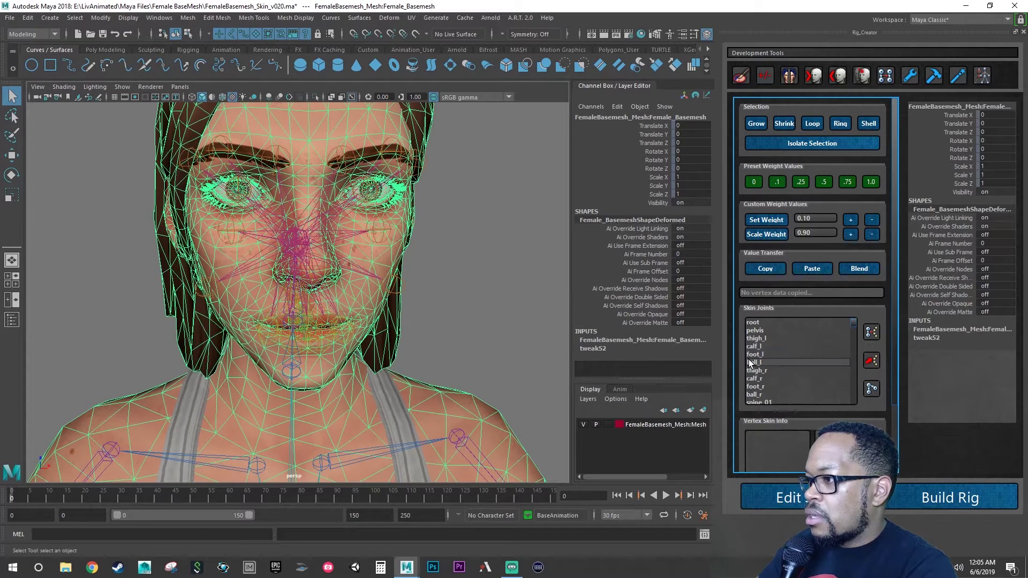
alt+drag(531, 298, 480, 298)
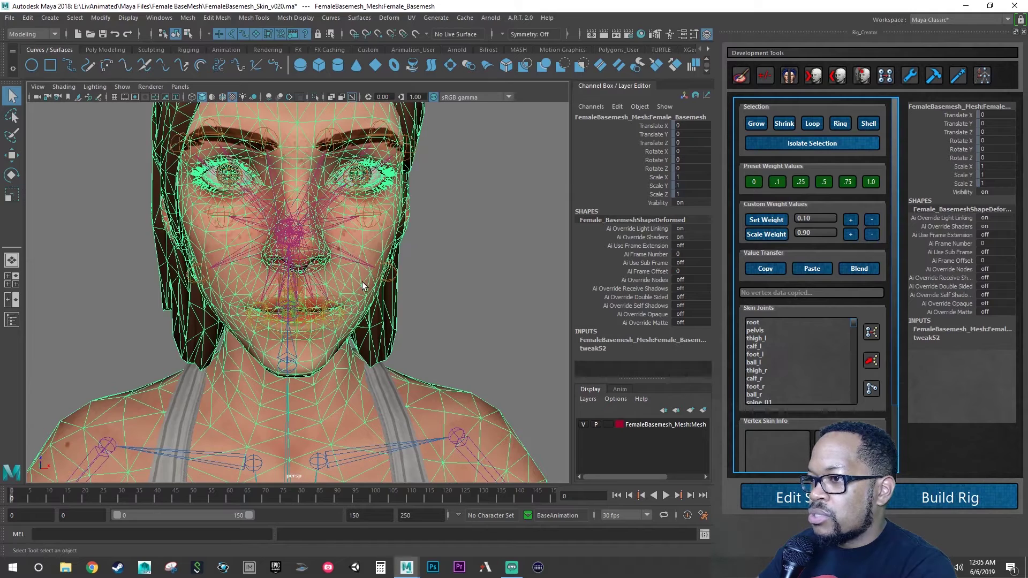
right_drag(361, 281, 326, 260)
alt+drag(406, 296, 413, 291)
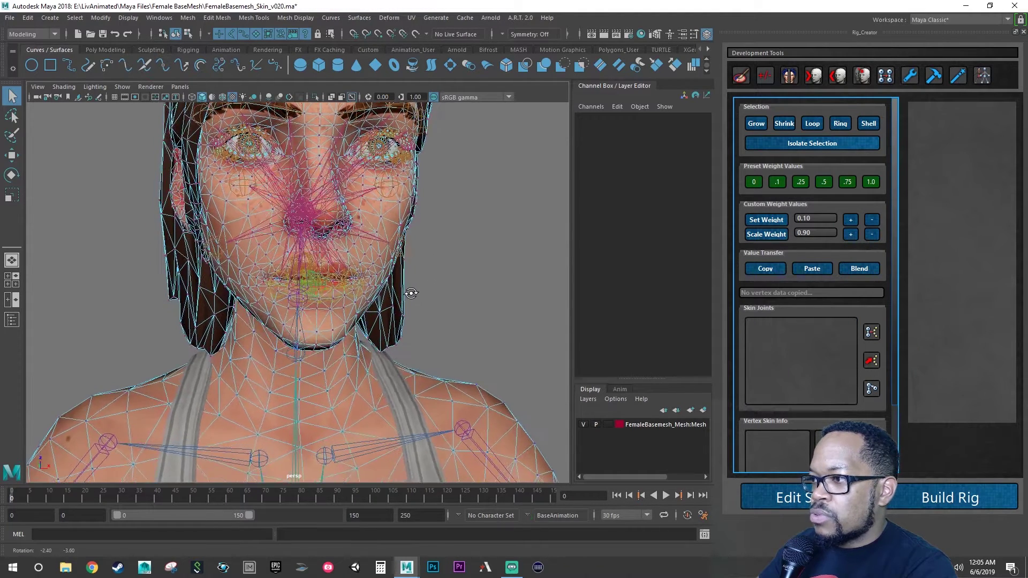
click(121, 87)
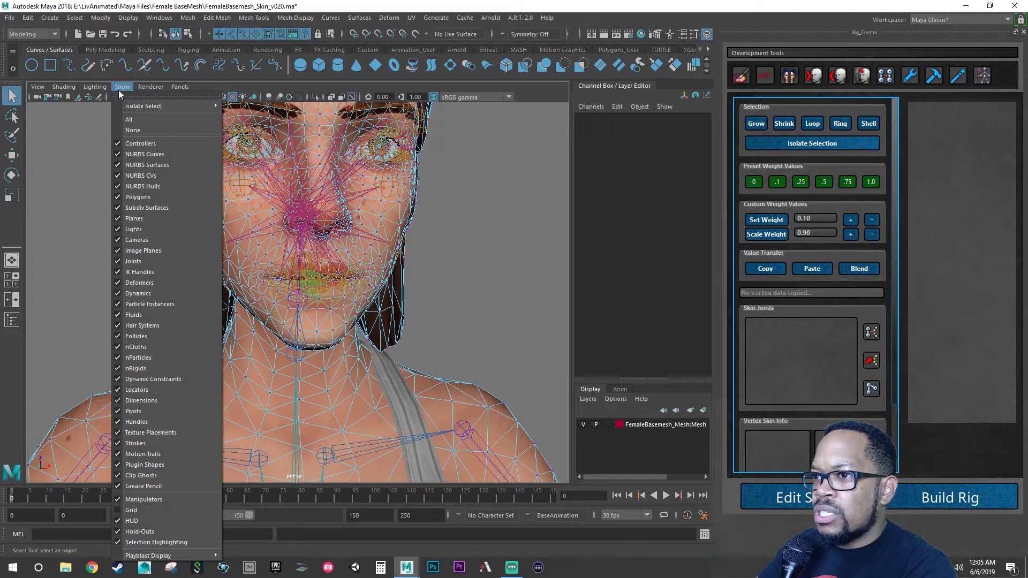
click(121, 261)
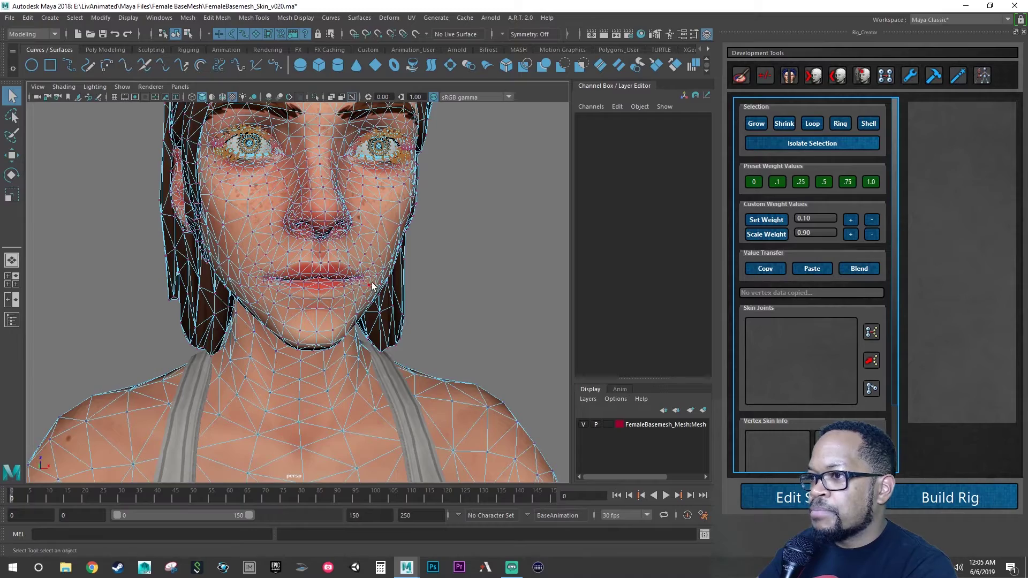
Step: Select the vertices of the chin and the front part of the lower jaw from the side of the face
alt+drag(385, 287, 143, 286)
mouse_move(495, 303)
alt+mouse_down()
mouse_move(516, 300)
mouse_move(507, 302)
alt+mouse_up()
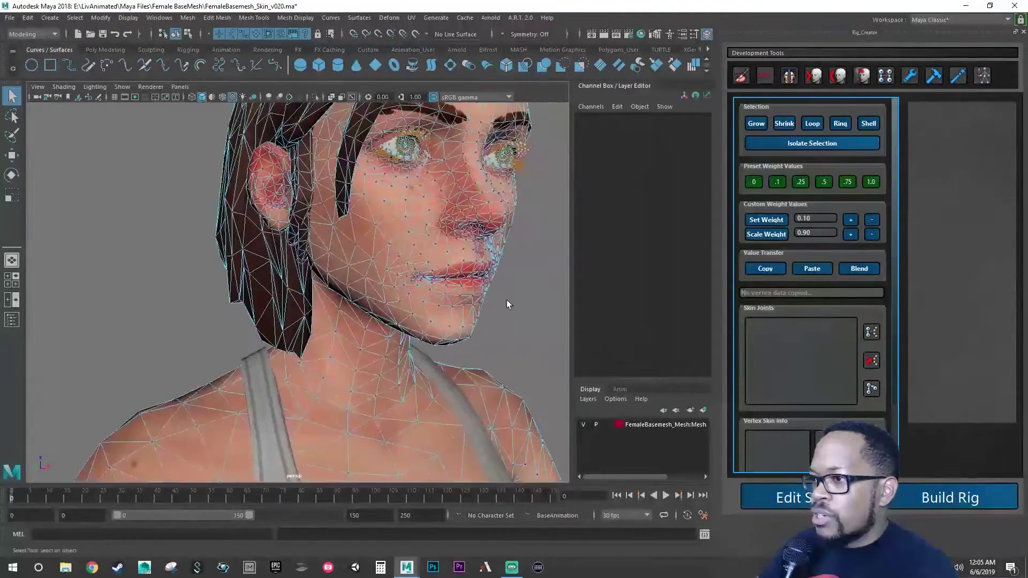
alt+middle_drag(507, 302, 438, 305)
alt+drag(439, 305, 484, 303)
alt+middle_drag(485, 303, 410, 298)
mouse_move(410, 298)
alt+mouse_down()
mouse_move(376, 294)
mouse_move(436, 292)
mouse_move(426, 287)
alt+mouse_up()
alt+middle_drag(426, 287, 372, 297)
scroll(371, 296, up, 3)
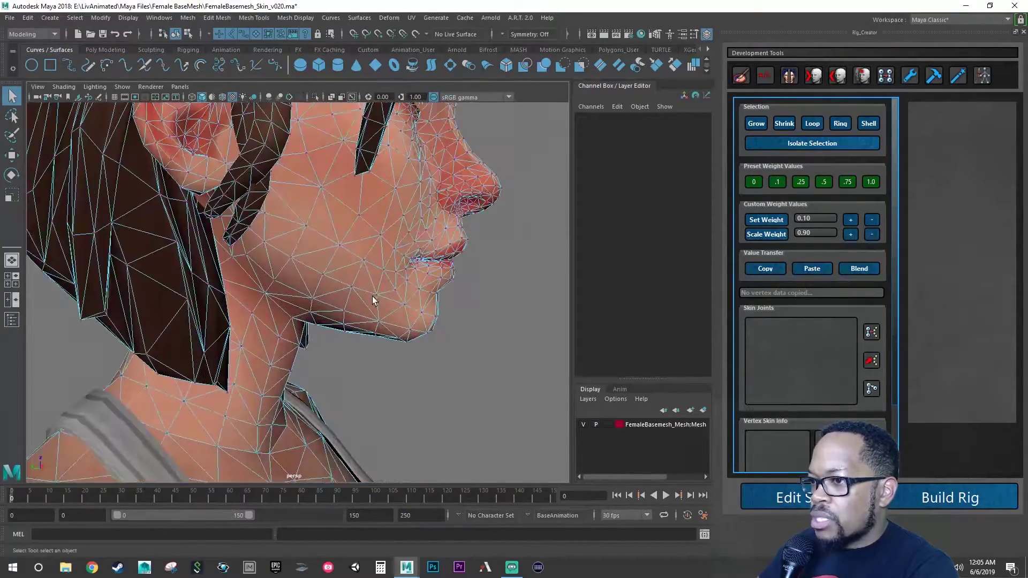
alt+drag(372, 296, 383, 296)
alt+middle_drag(384, 297, 364, 300)
alt+right_drag(364, 300, 428, 285)
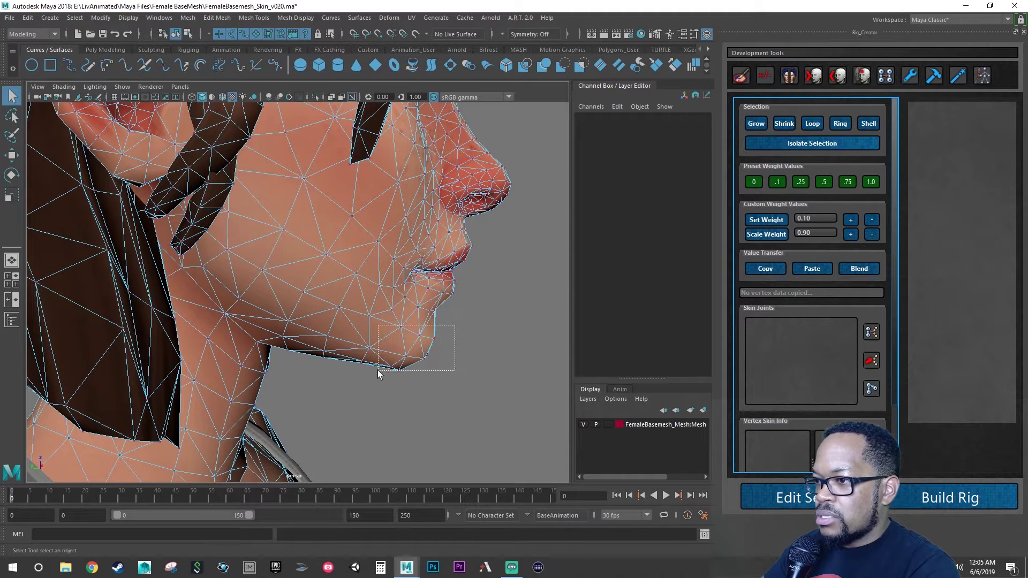
drag(378, 370, 375, 346)
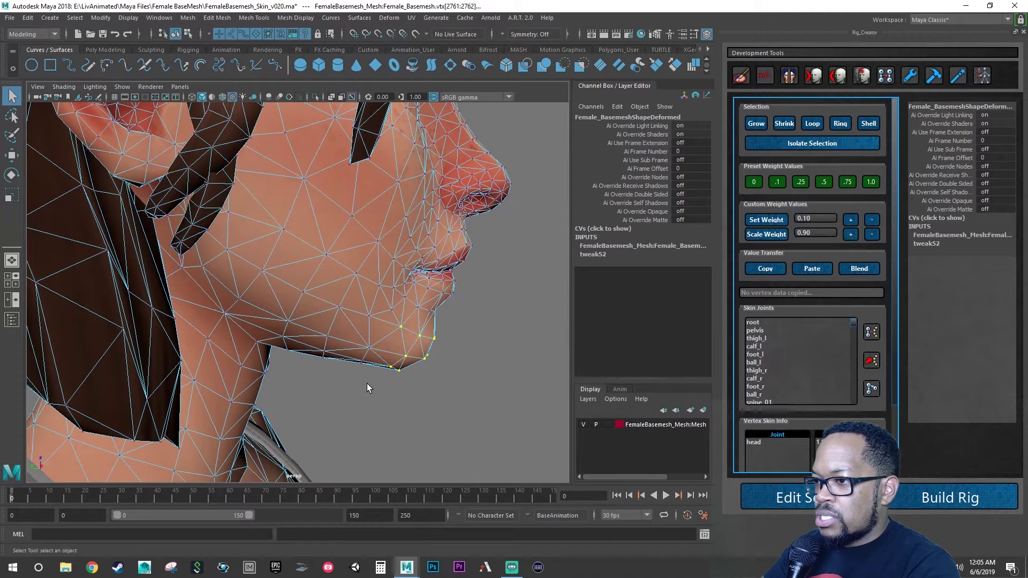
shift+drag(319, 366, 349, 333)
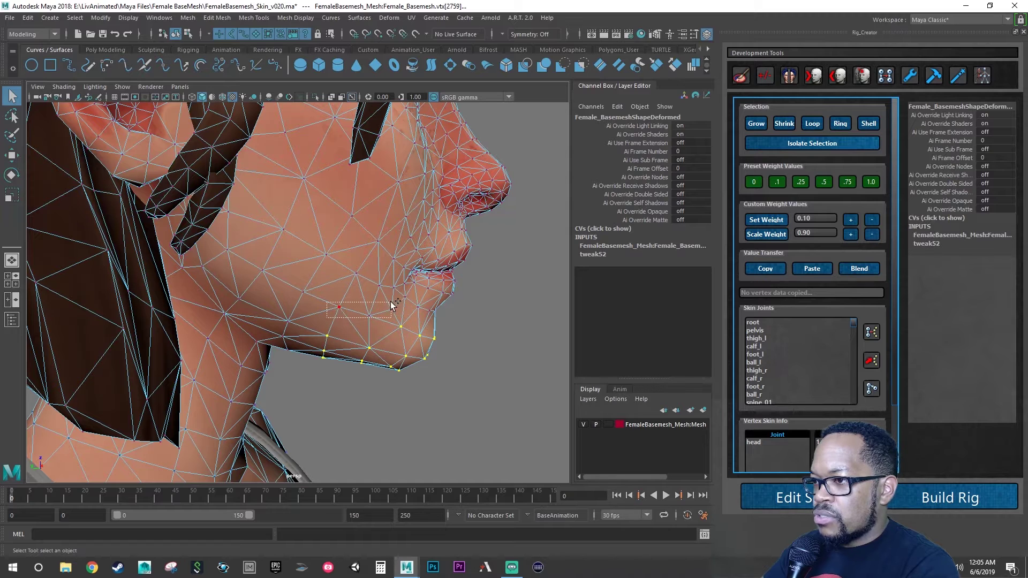
shift+drag(390, 301, 394, 301)
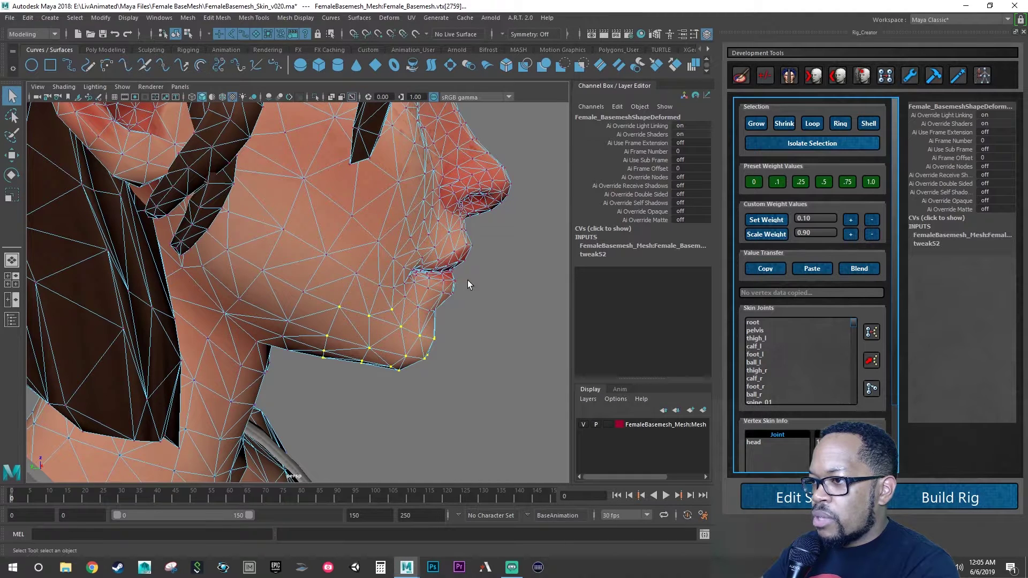
Step: Extend the vertex selection to the area below the lower lip and back along both sides of the jawline
shift+drag(469, 280, 400, 316)
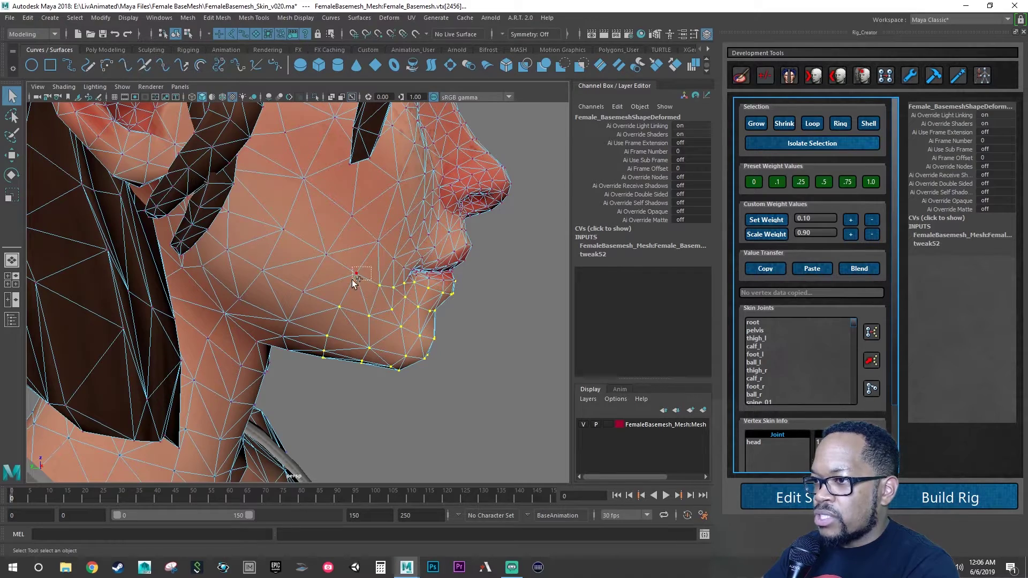
shift+drag(351, 280, 352, 280)
shift+drag(303, 302, 189, 368)
alt+middle_drag(189, 368, 266, 347)
alt+right_drag(266, 347, 510, 346)
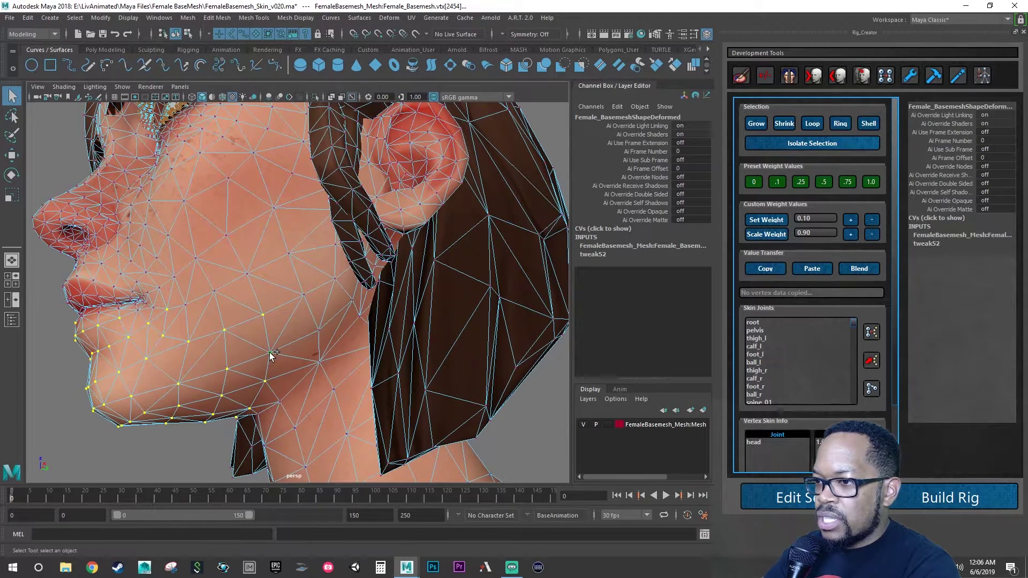
alt+drag(247, 278, 271, 261)
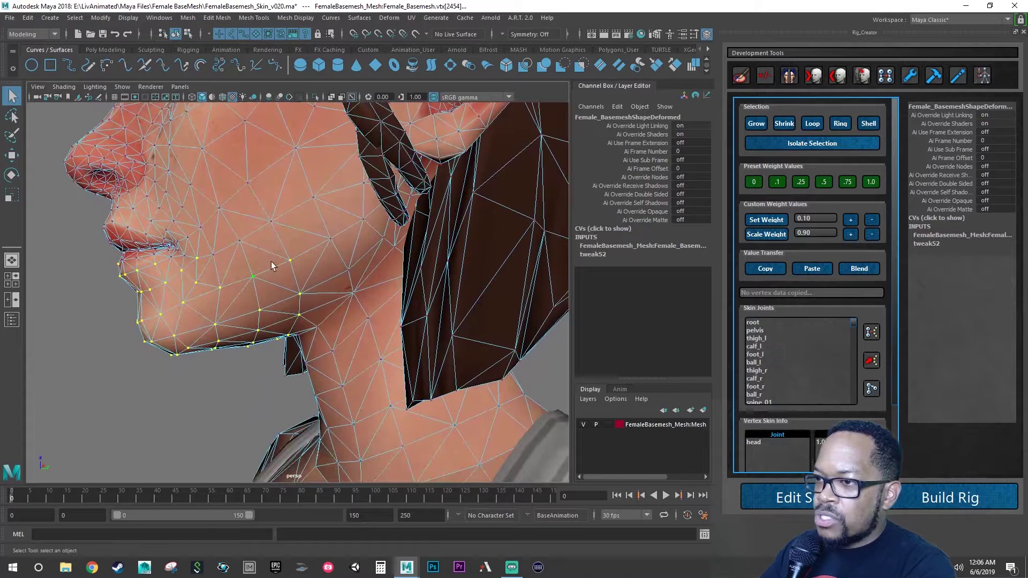
shift+click(271, 221)
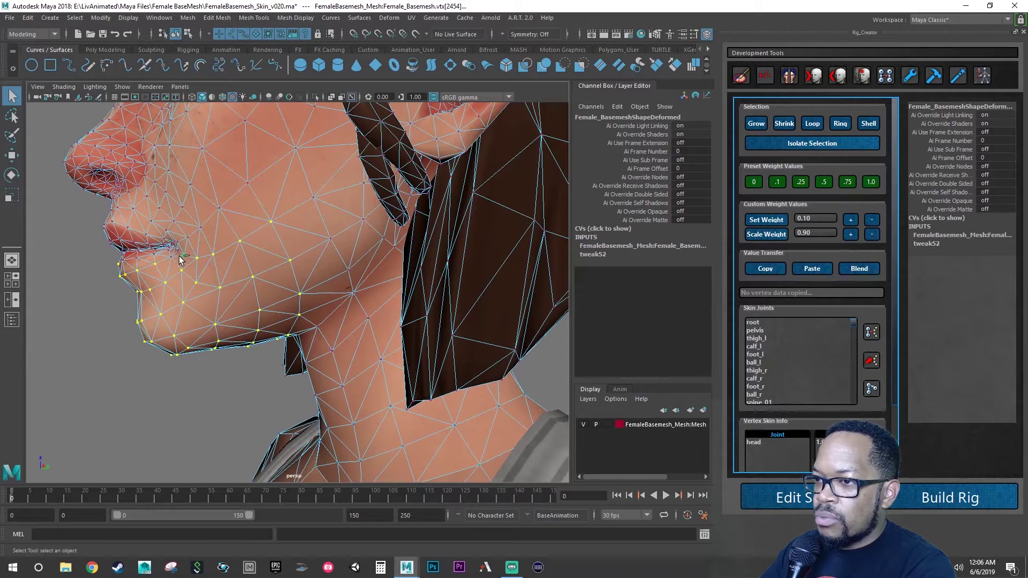
Step: Add the lower lip's vertices to the selection, out to the mouth corner on the character's left side
alt+drag(174, 256, 422, 278)
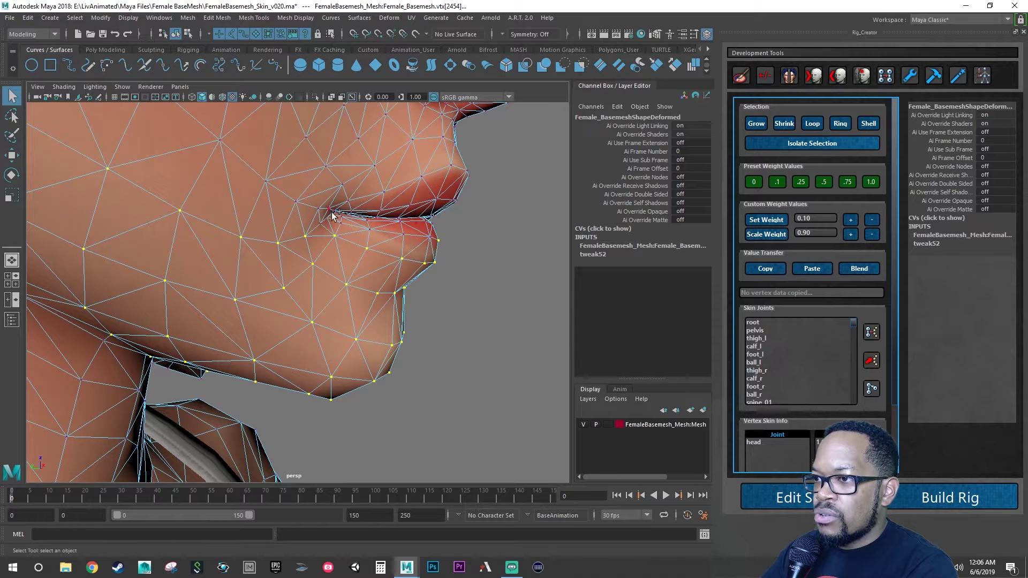
alt+drag(364, 227, 322, 204)
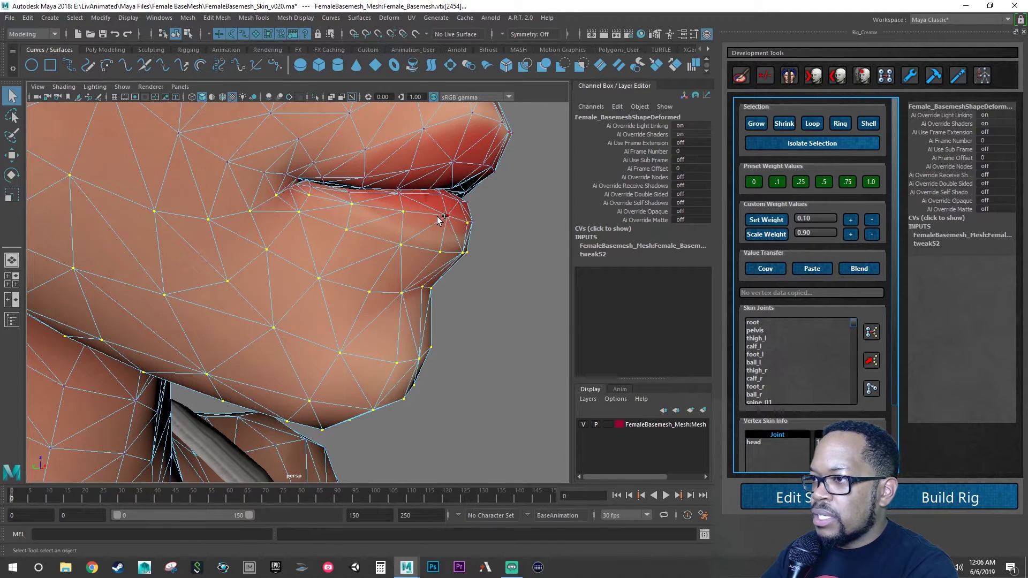
alt+drag(465, 226, 301, 198)
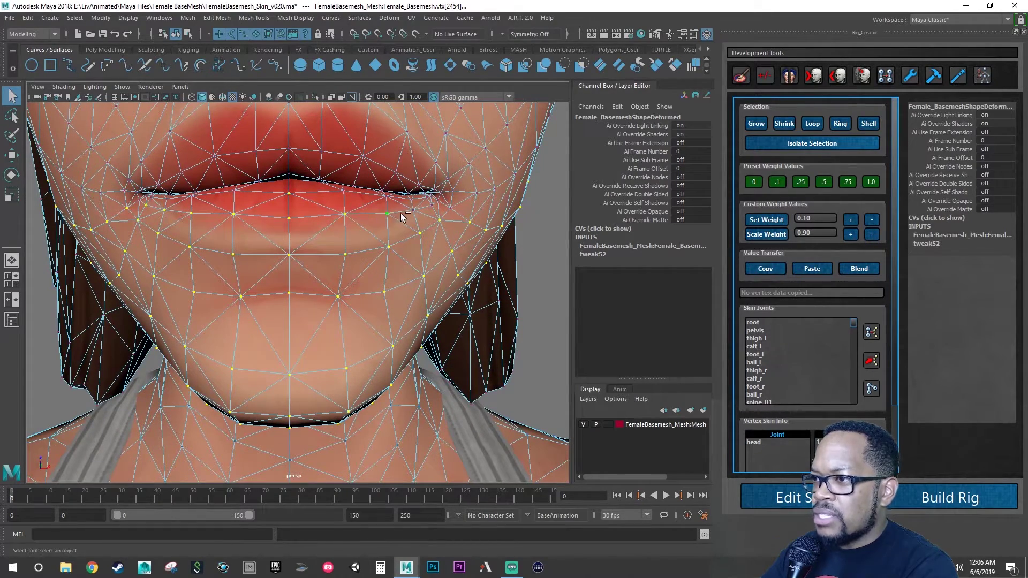
shift+click(432, 206)
alt+drag(448, 207, 408, 211)
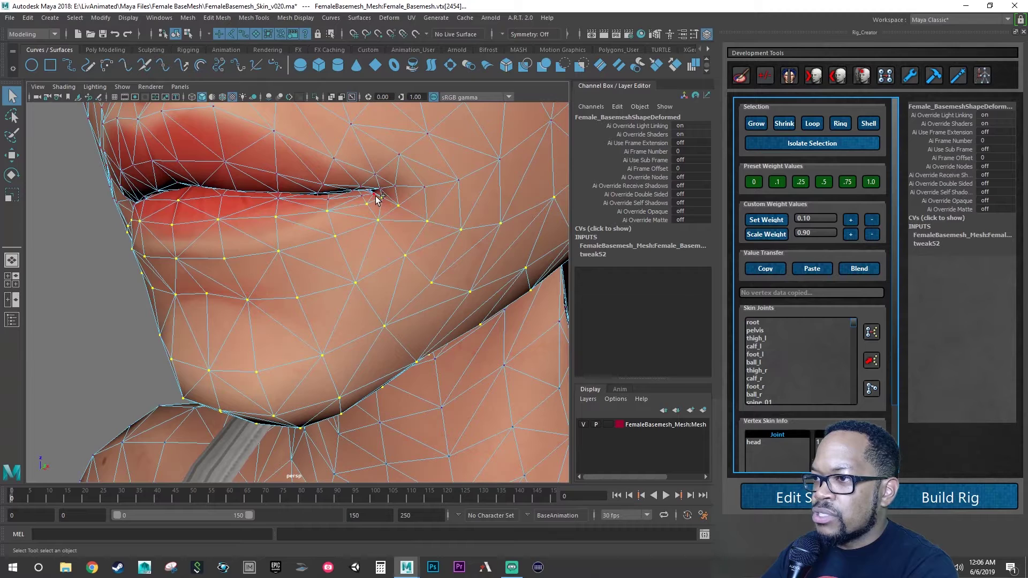
shift+click(329, 199)
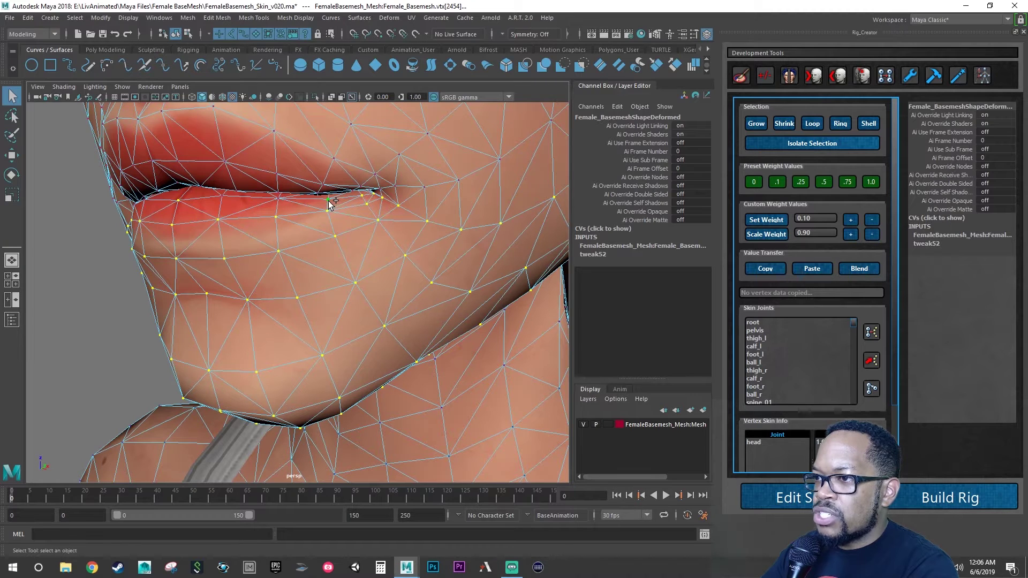
shift+click(278, 199)
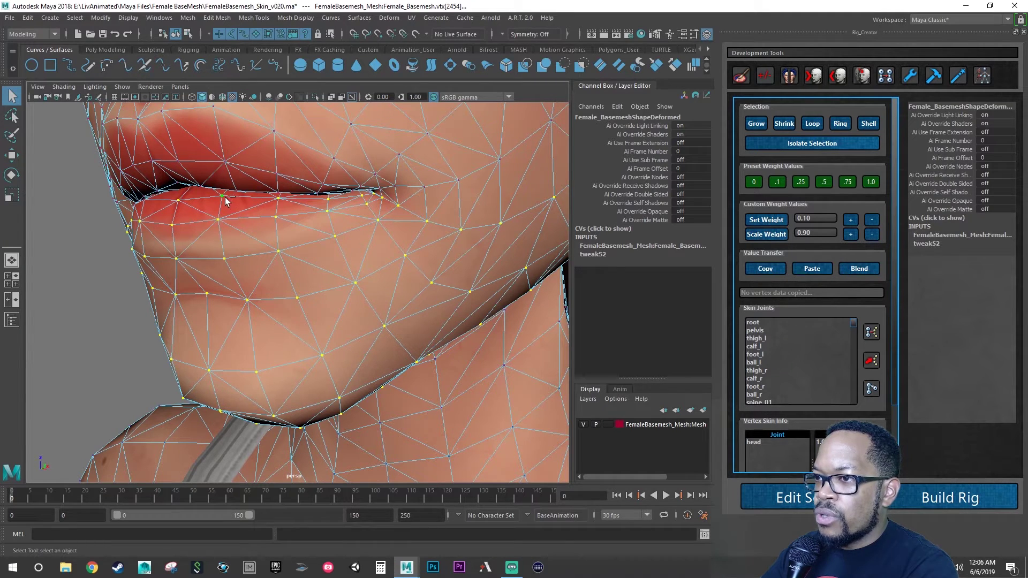
Step: Add the remaining lower lip edge vertices near the mouth corner on the character's right side
alt+drag(224, 197, 317, 222)
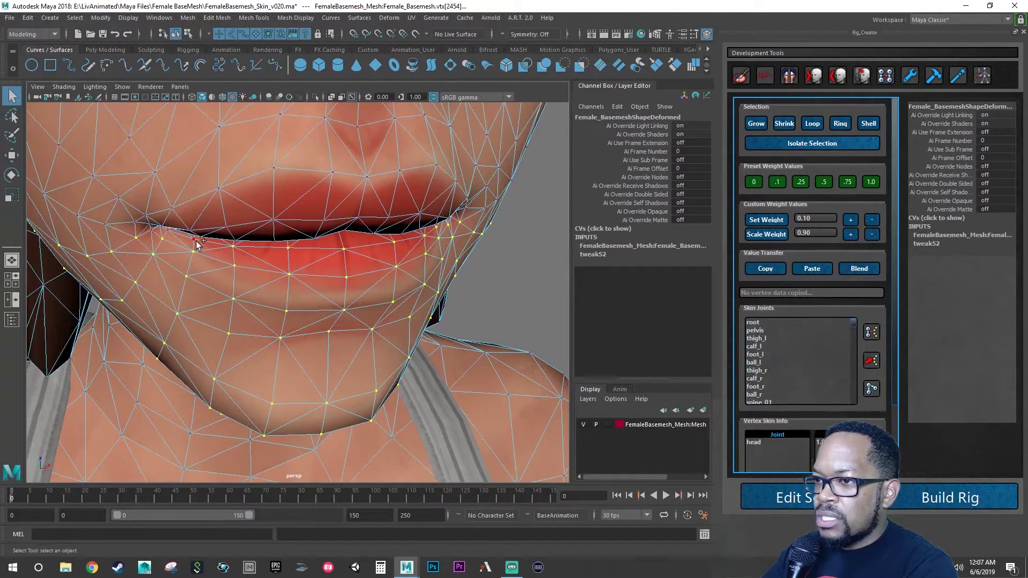
alt+drag(170, 236, 214, 209)
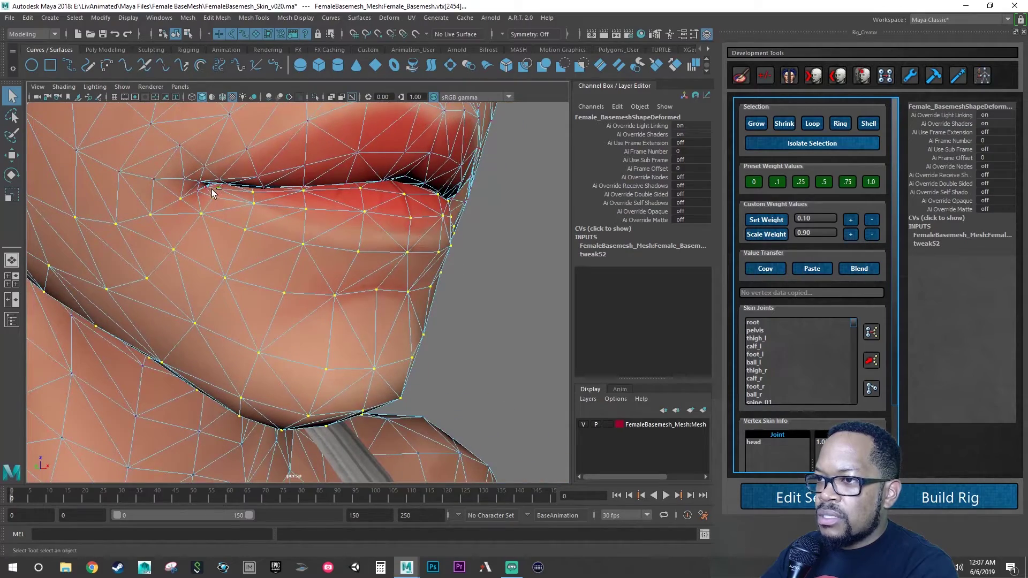
alt+drag(339, 246, 301, 270)
alt+right_drag(300, 269, 300, 272)
alt+drag(299, 272, 287, 264)
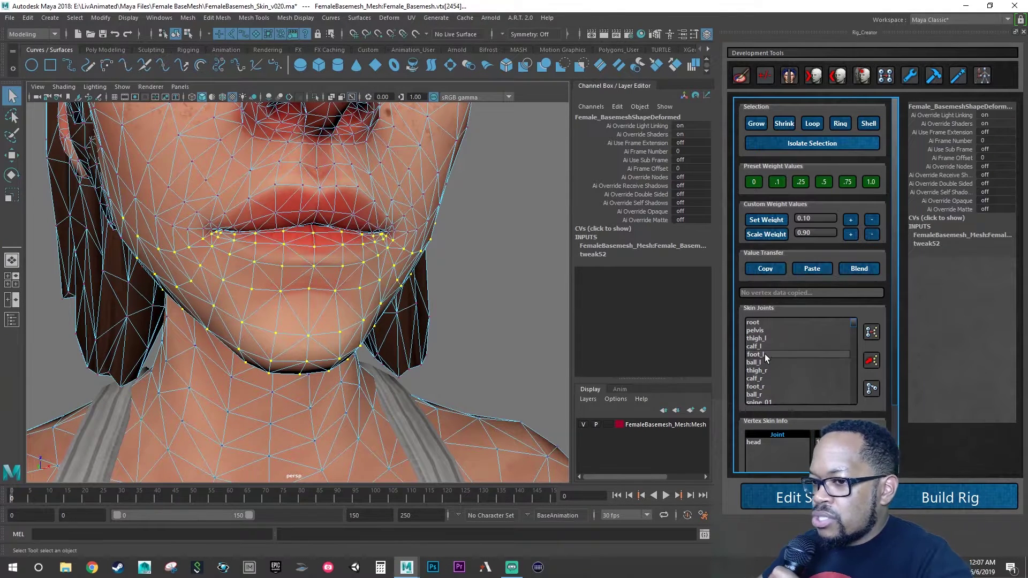
Step: Assign the selected lower-face vertices to the jnt_jaw joint with a weight of 1.0
scroll(773, 357, down, 4)
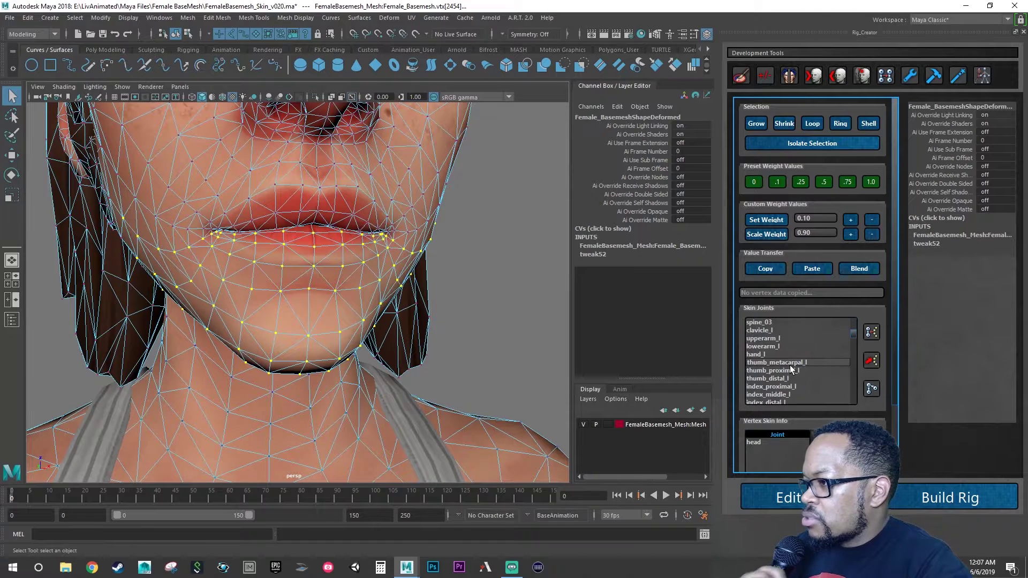
scroll(787, 365, down, 8)
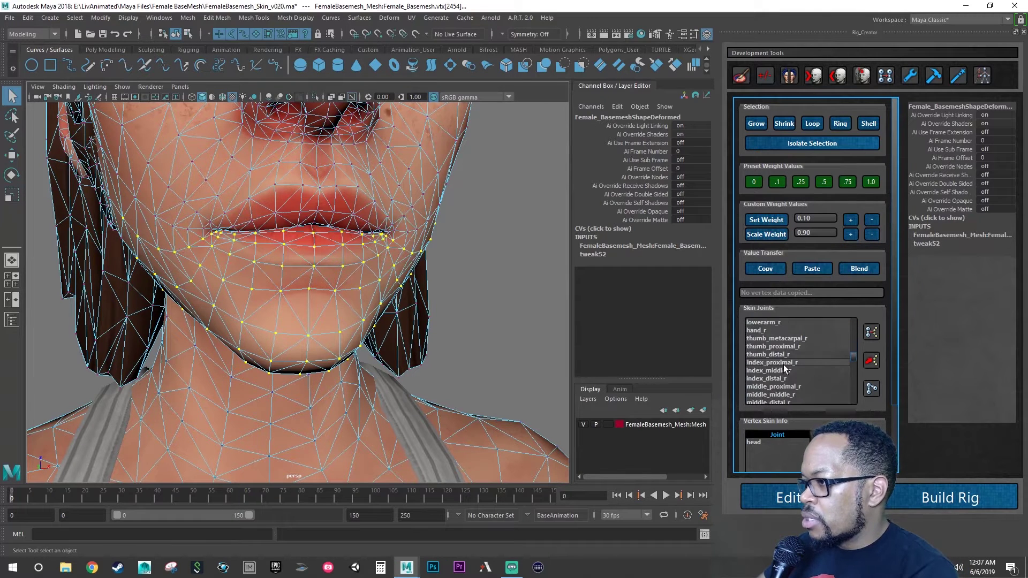
scroll(784, 367, down, 5)
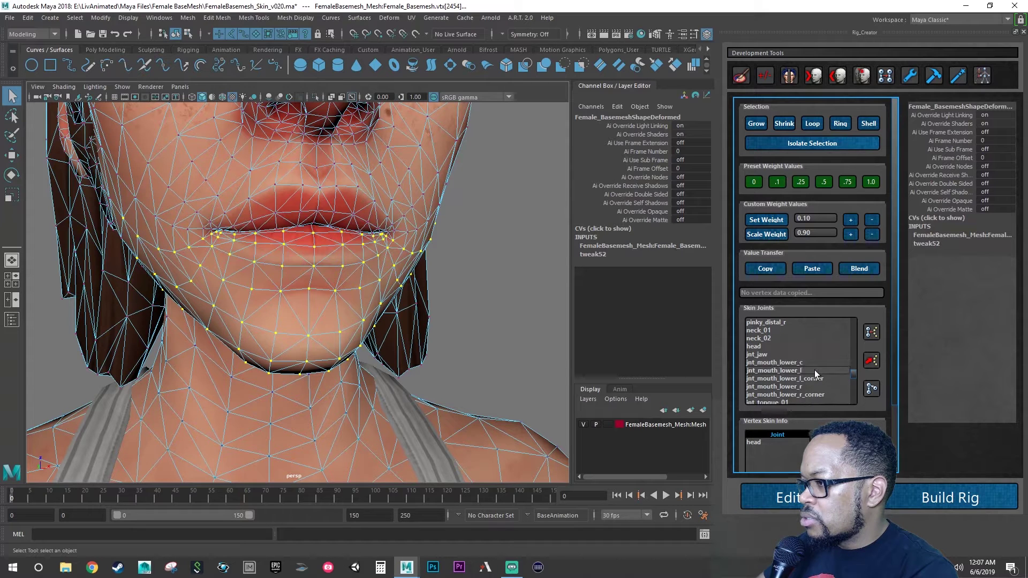
click(761, 355)
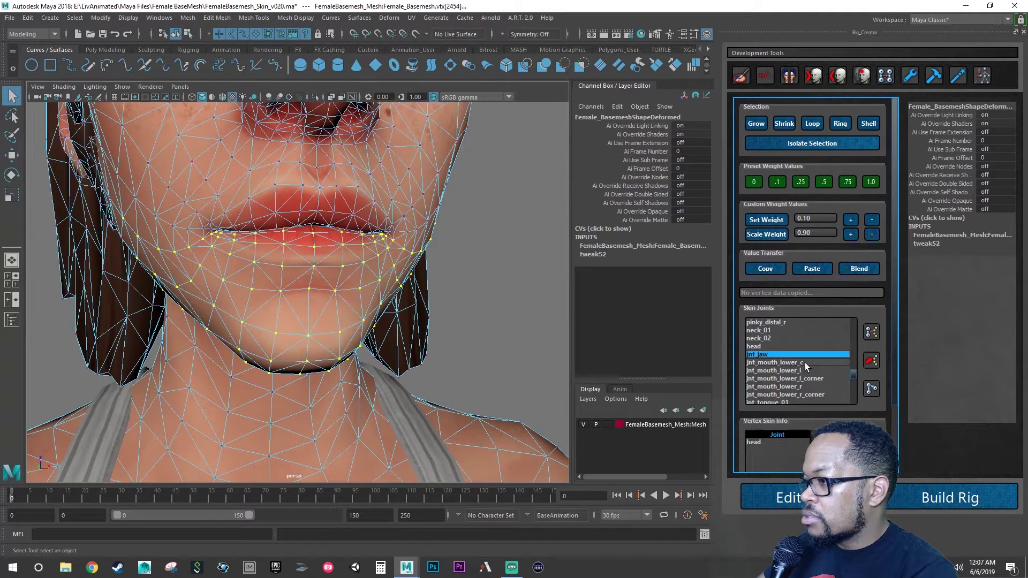
click(871, 182)
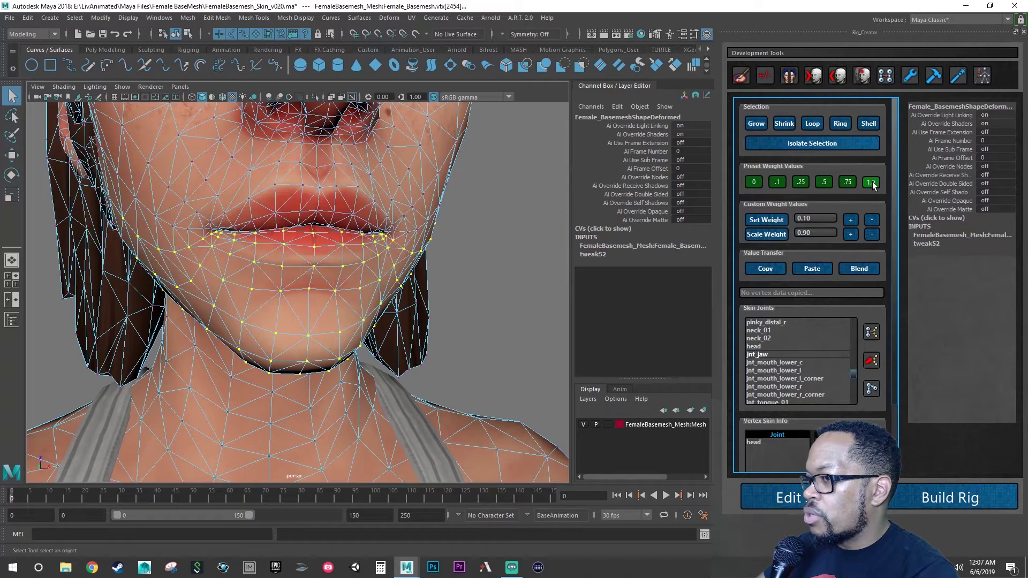
Step: Return the mesh to object mode, deselect it, and show the joints in the viewport
alt+drag(397, 289, 417, 291)
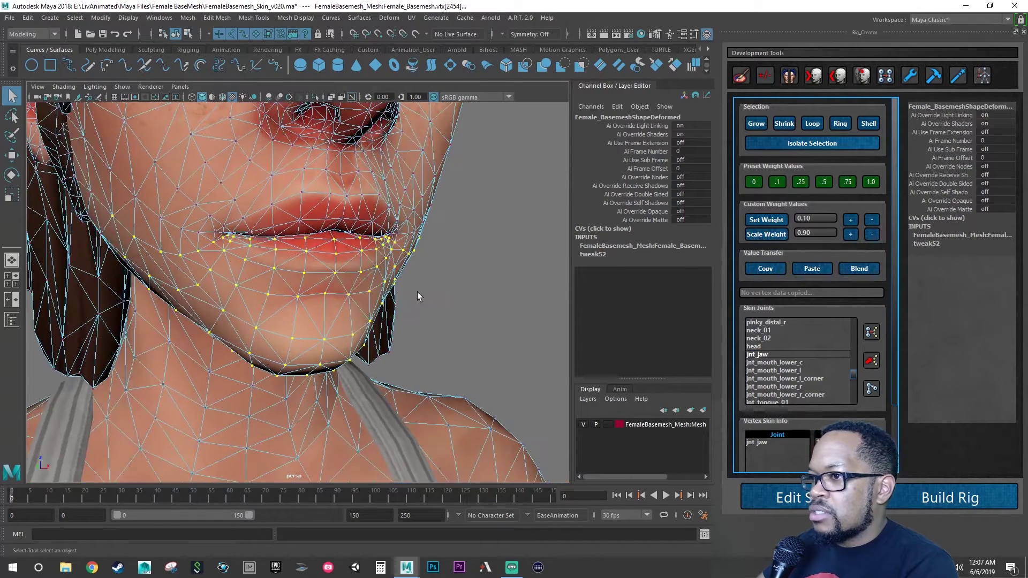
alt+right_drag(416, 291, 358, 288)
alt+drag(358, 288, 359, 281)
right_drag(359, 261, 394, 249)
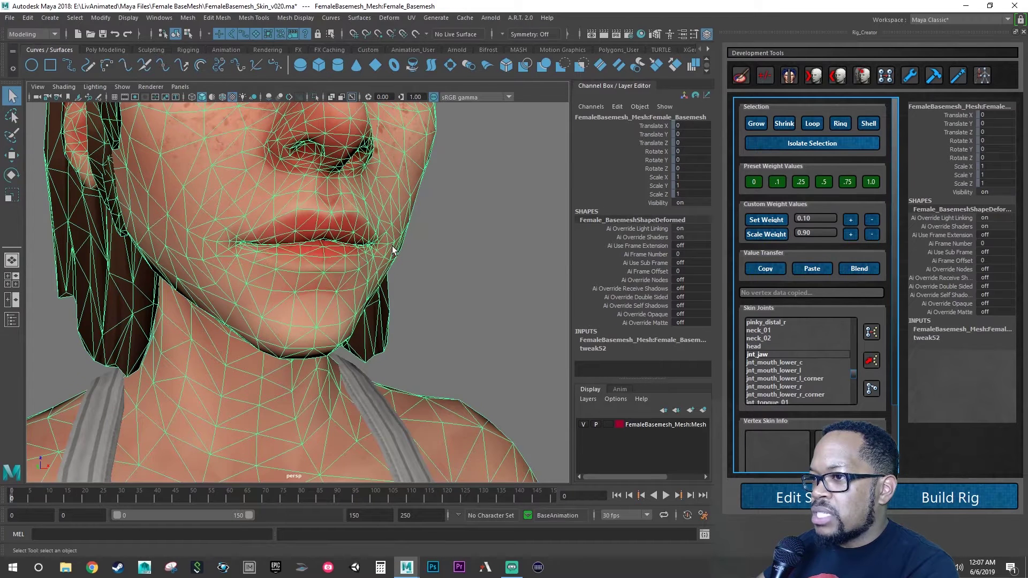
click(458, 252)
click(122, 86)
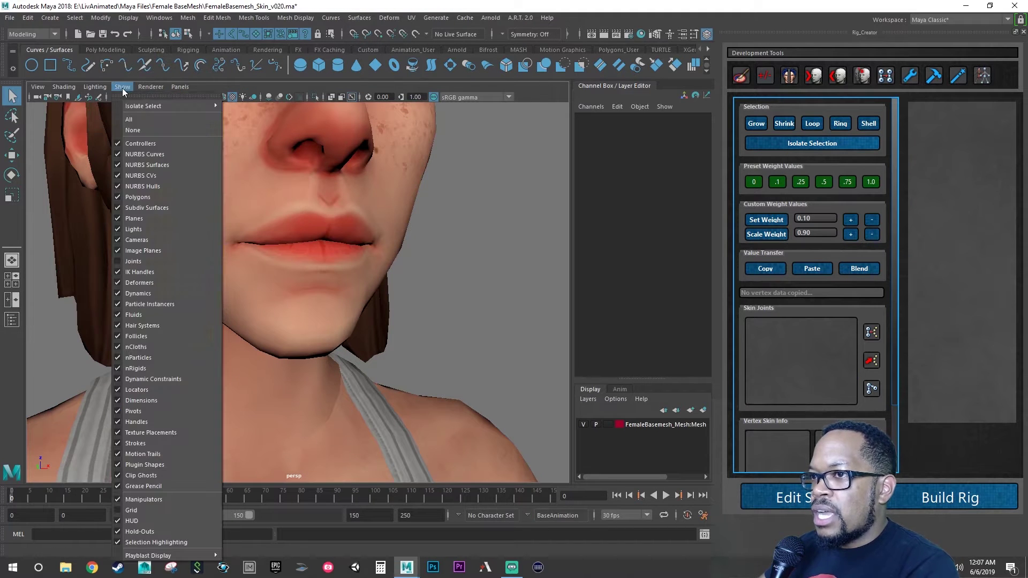
click(131, 260)
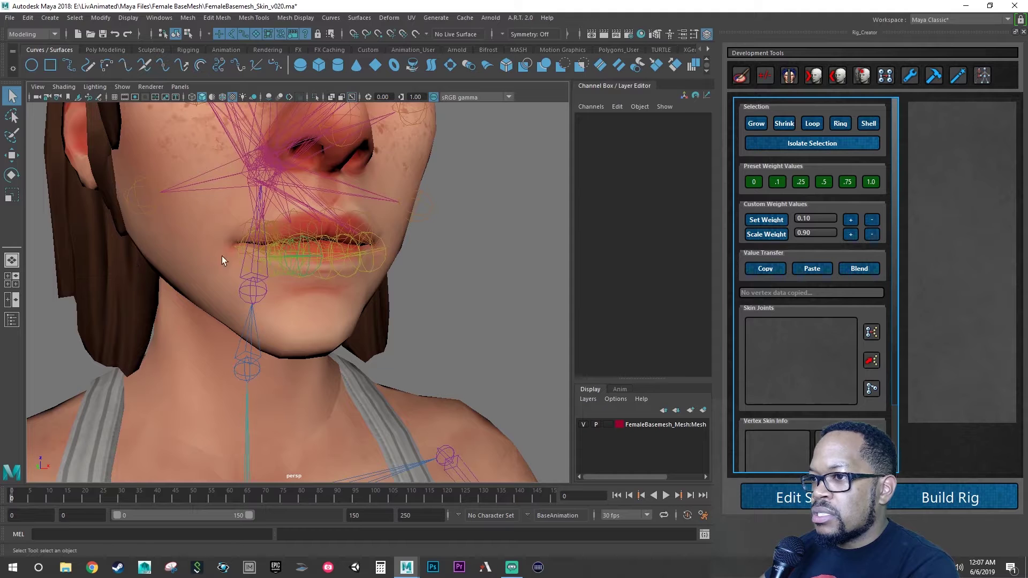
Step: Open the Outliner, expand the whole root hierarchy, select jnt_jaw, and key it at frame 0
click(11, 319)
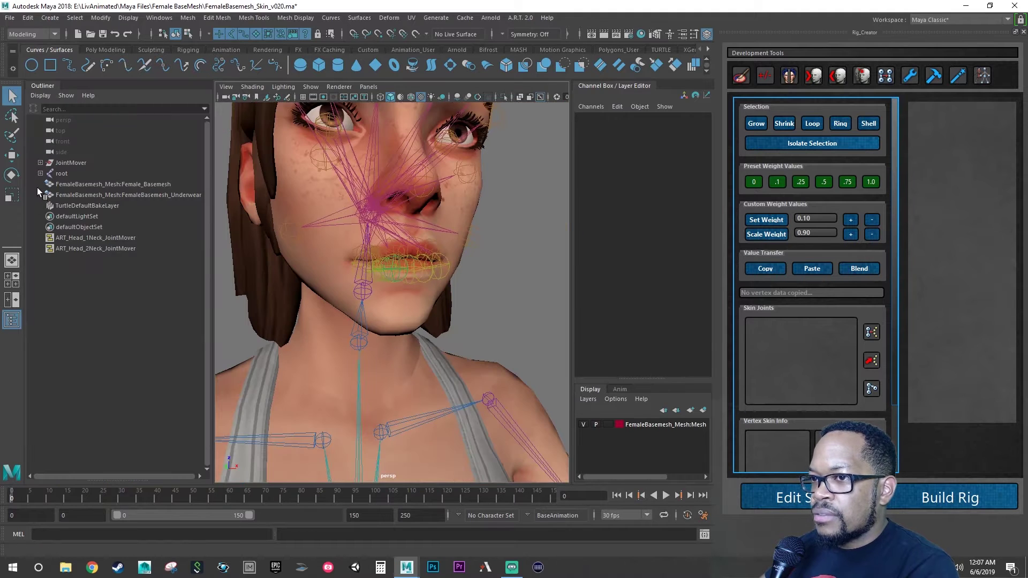
shift+click(41, 174)
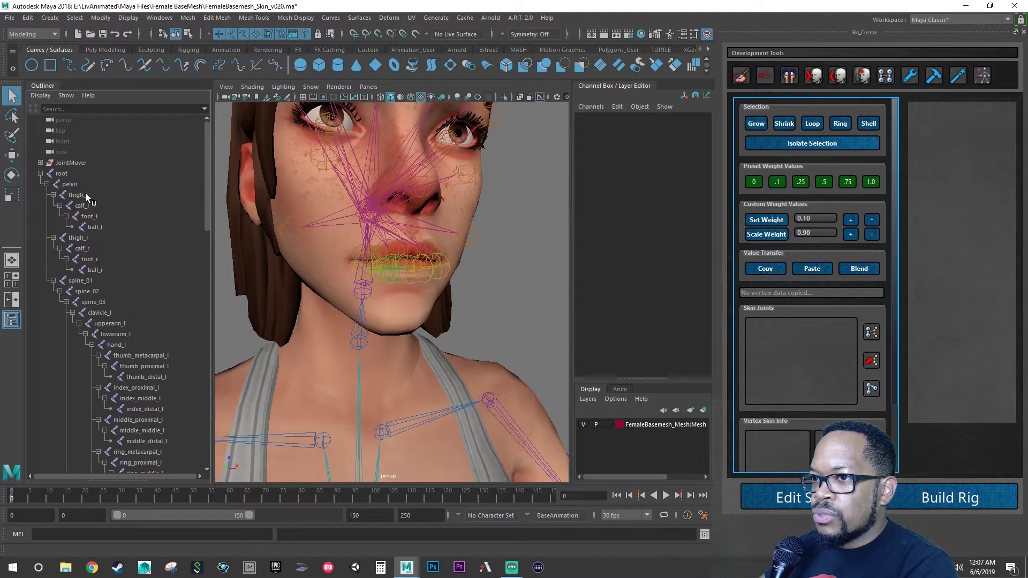
scroll(137, 249, down, 15)
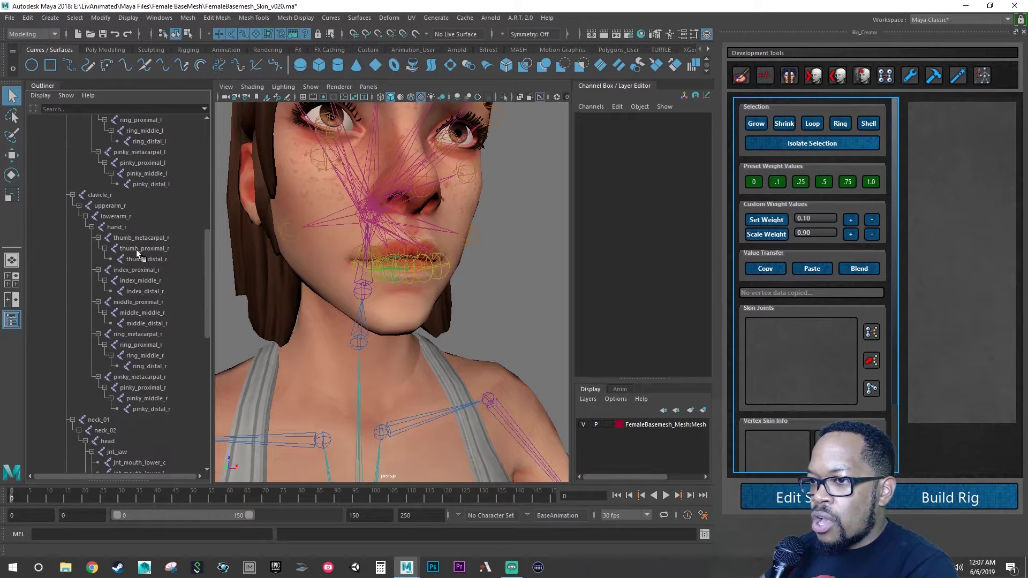
click(116, 280)
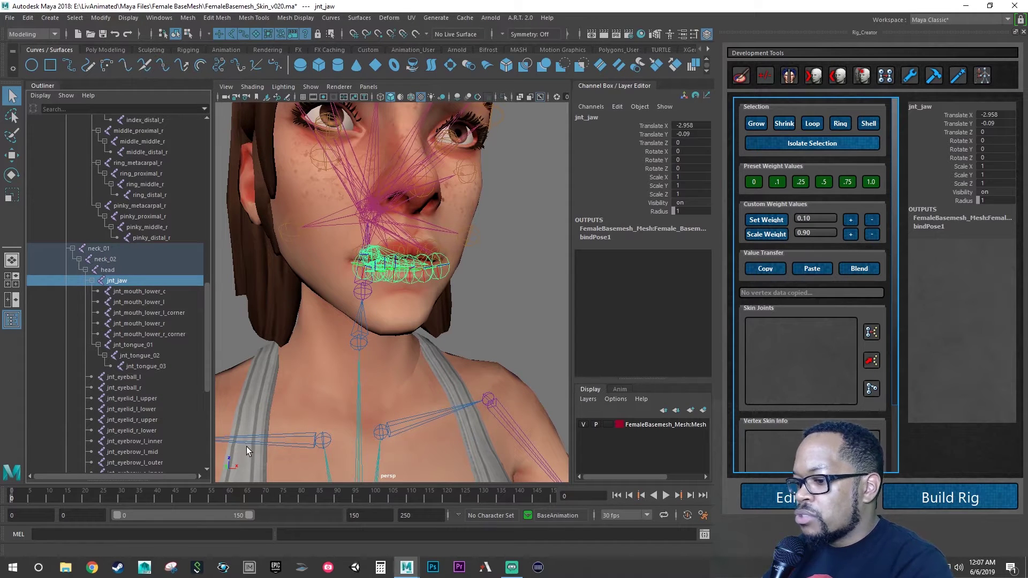
key(s)
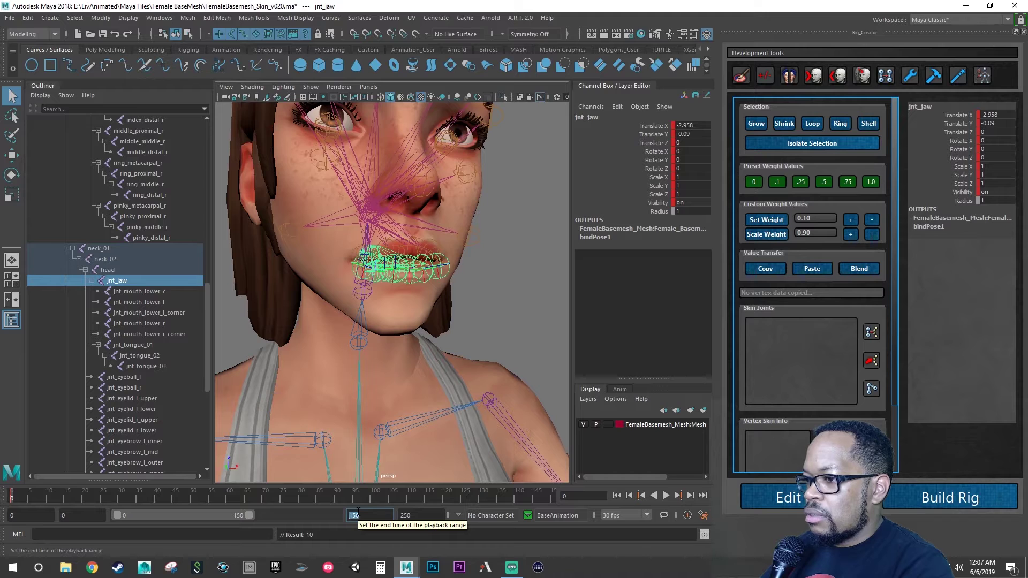
Step: Set both the playback end time and the animation end time to frame 30
text(30)
key(Return)
key(Tab)
text(30)
key(Return)
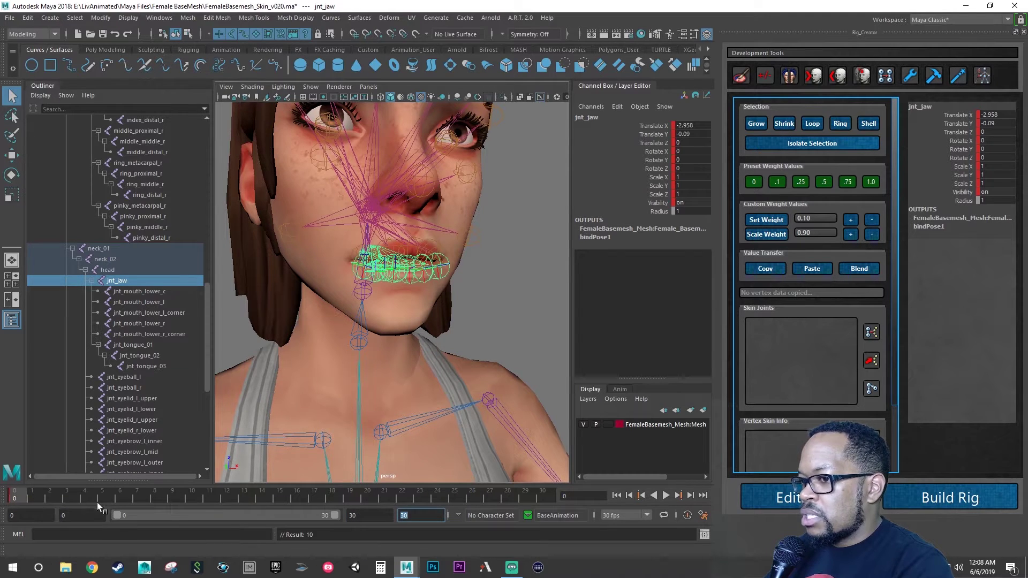
Step: Rotate the jaw joint open to about -12 in Z at frame 10, and scrub back to frame 0 to check the motion
click(194, 496)
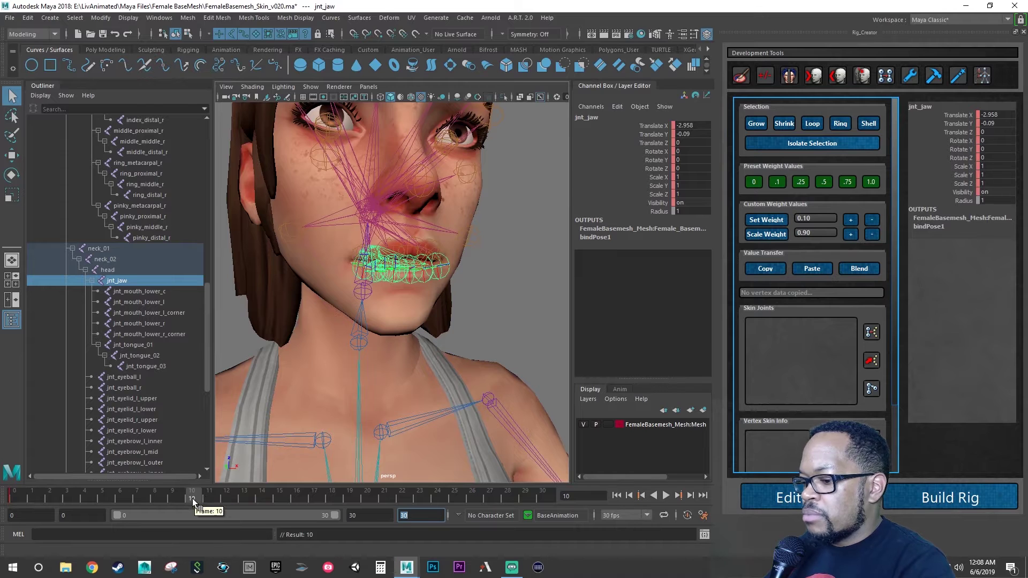
text(se)
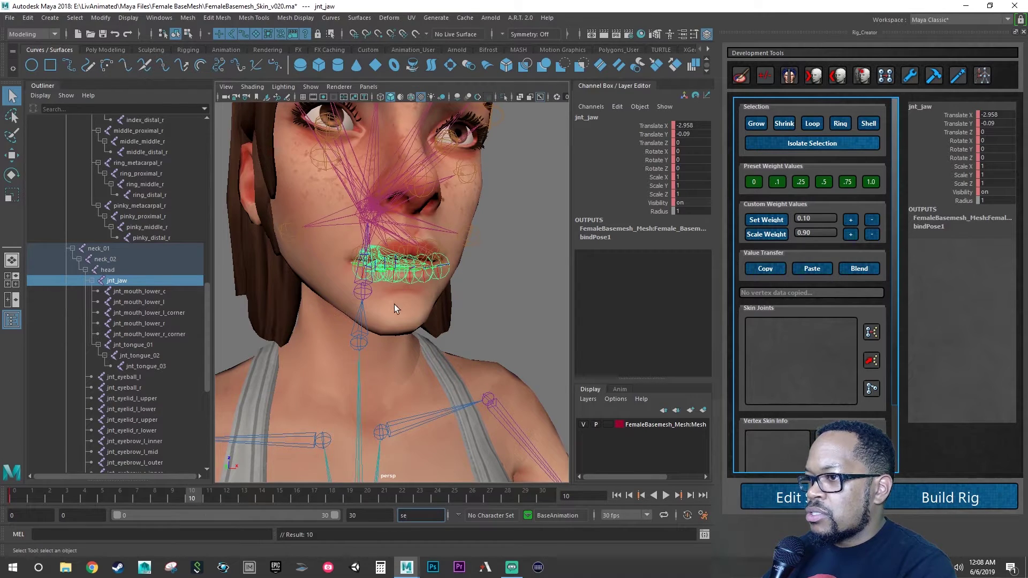
mouse_move(394, 304)
alt+mouse_down()
mouse_move(419, 314)
mouse_move(397, 306)
mouse_move(396, 294)
alt+mouse_up()
key(e)
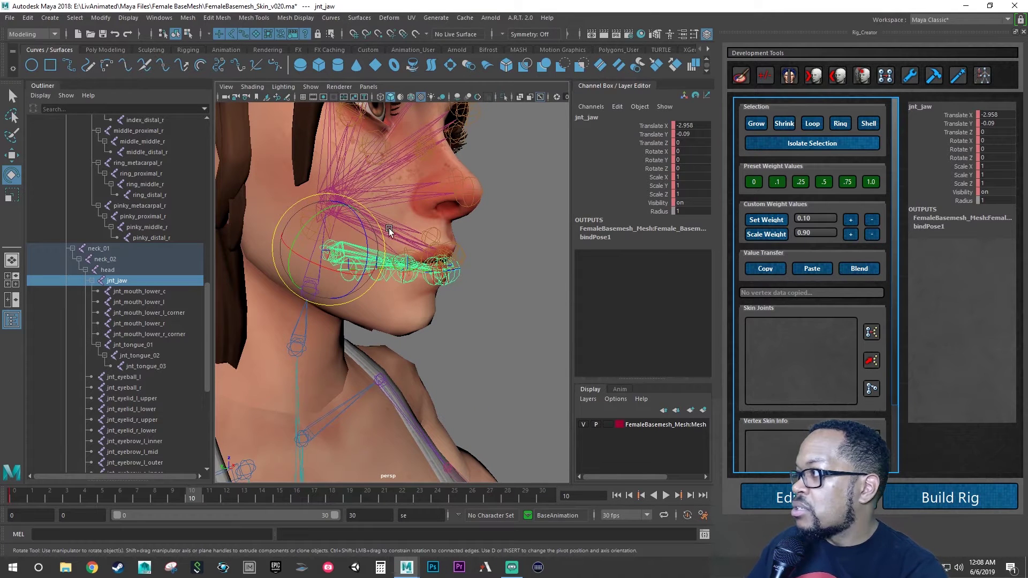
alt+drag(362, 235, 386, 307)
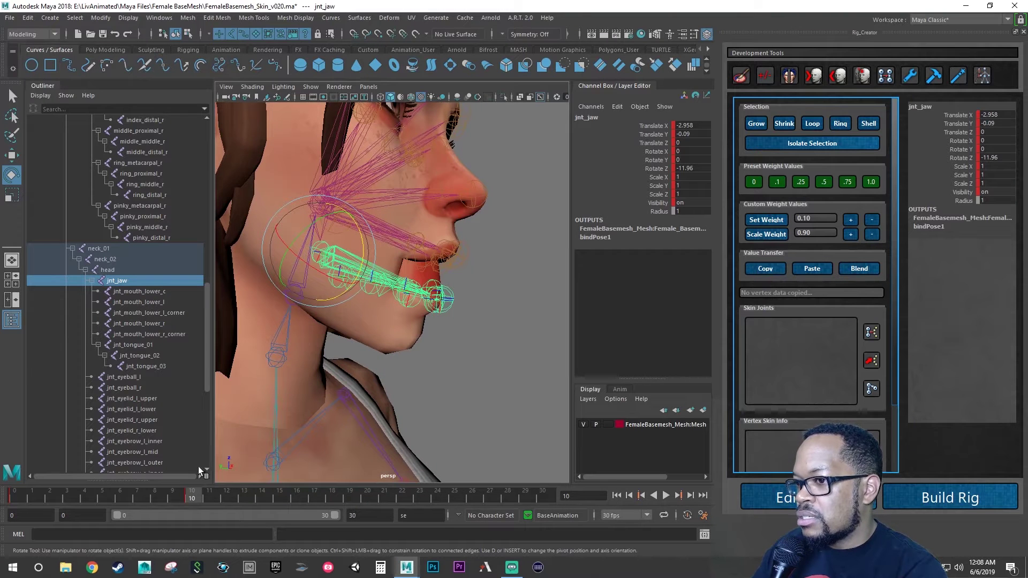
key(alt+v)
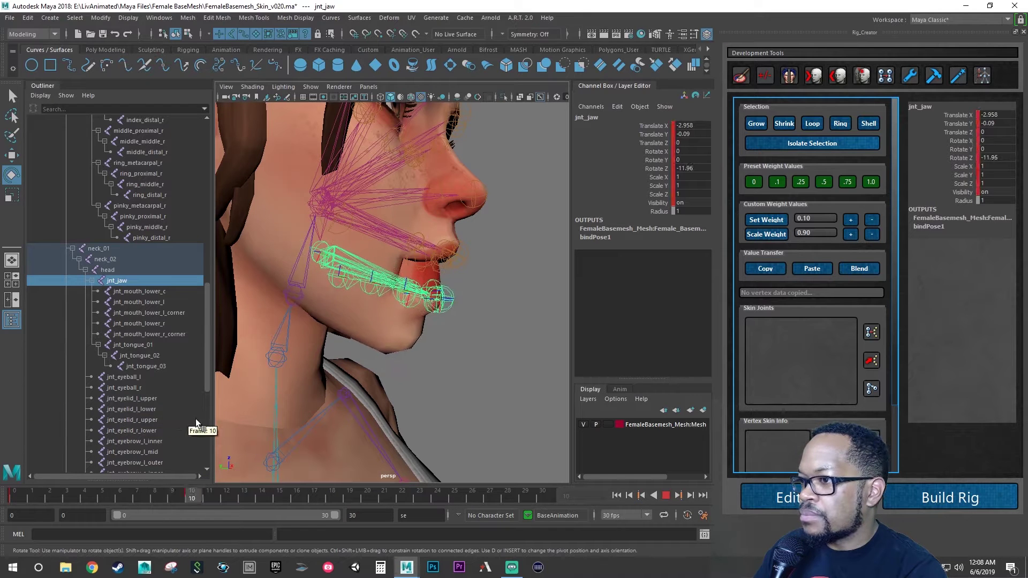
drag(40, 394, 4, 382)
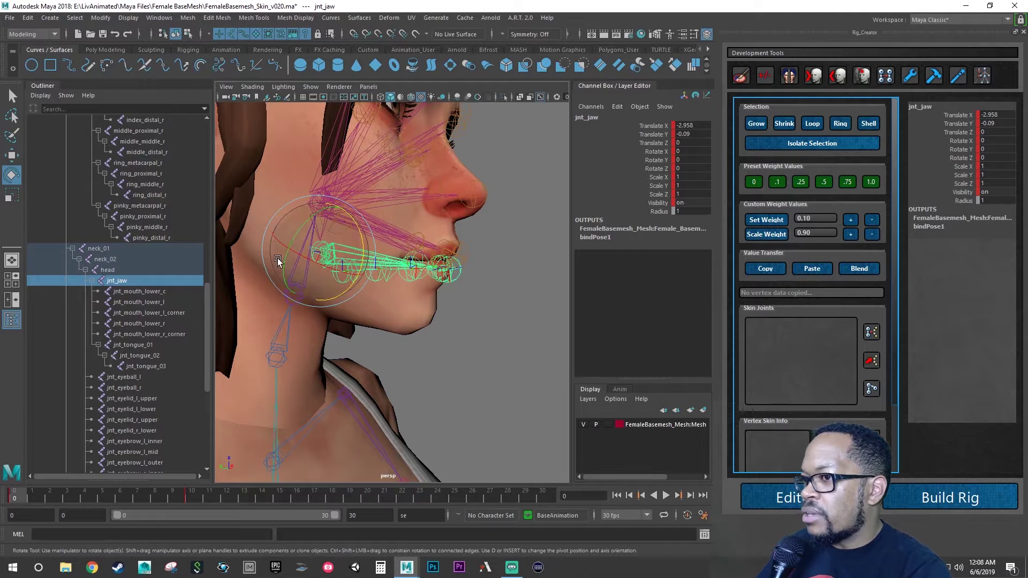
Step: Deselect the jaw joint, close the Outliner, and hide the joints in the viewport
click(504, 387)
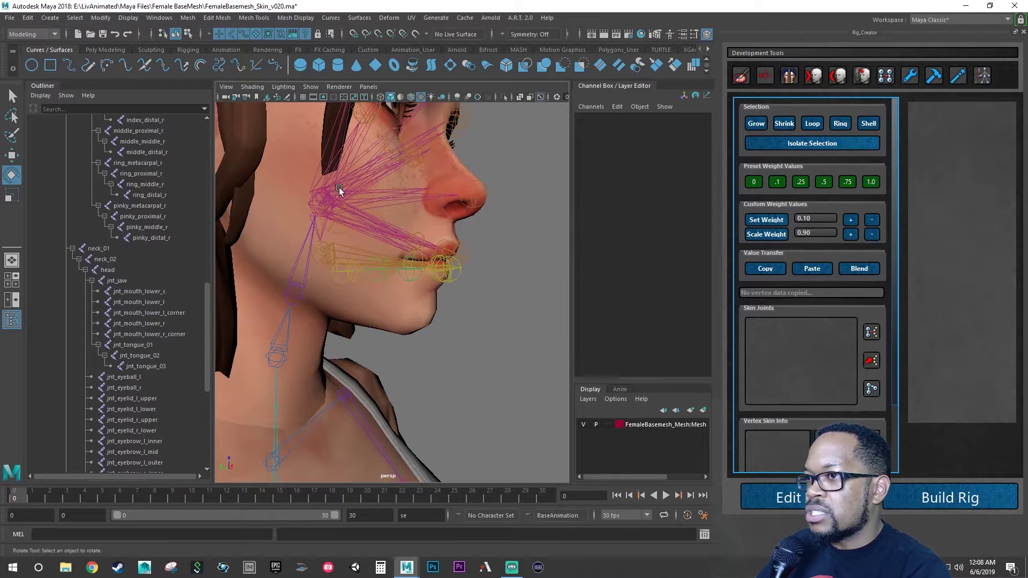
click(13, 322)
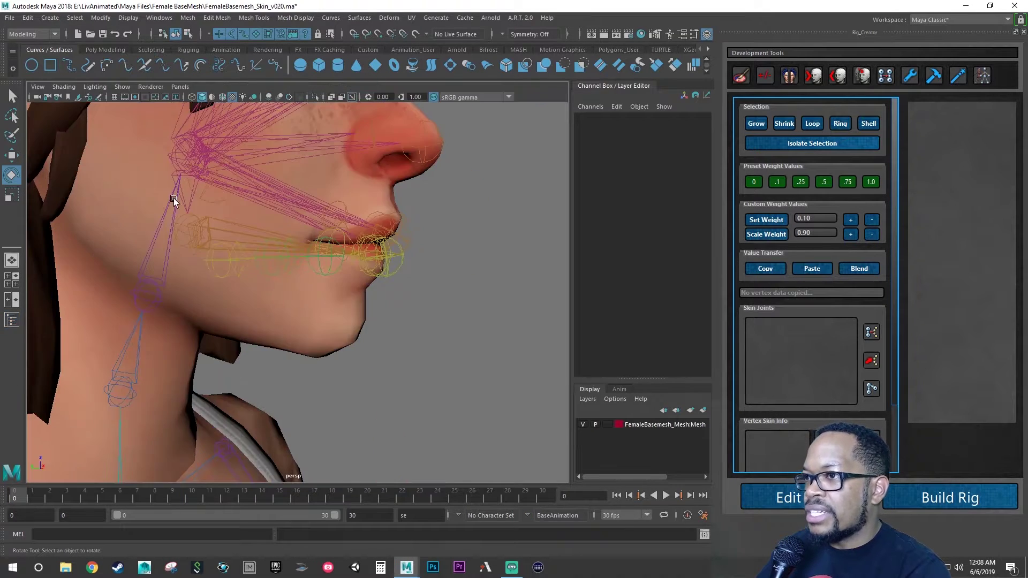
click(131, 89)
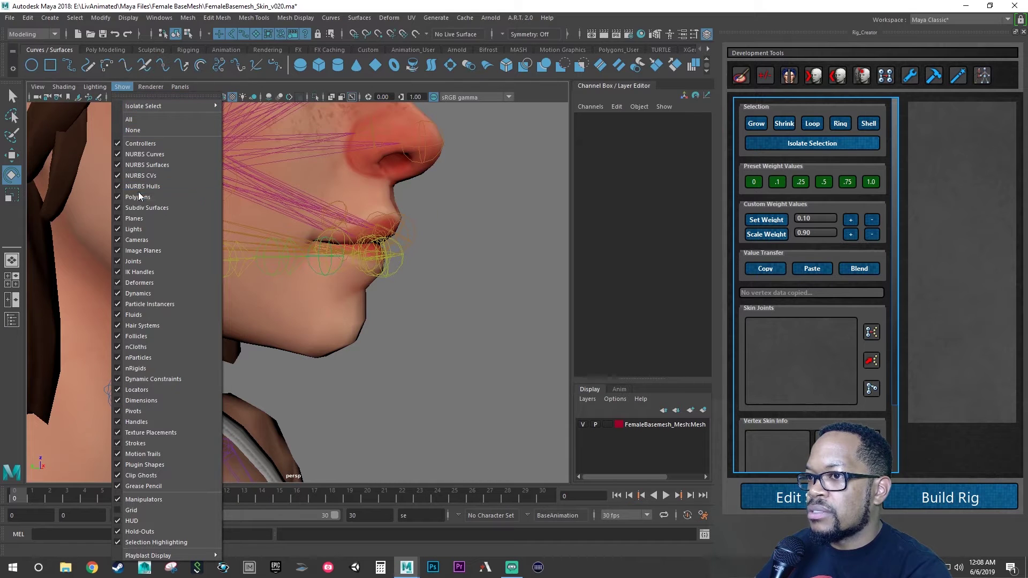
click(134, 262)
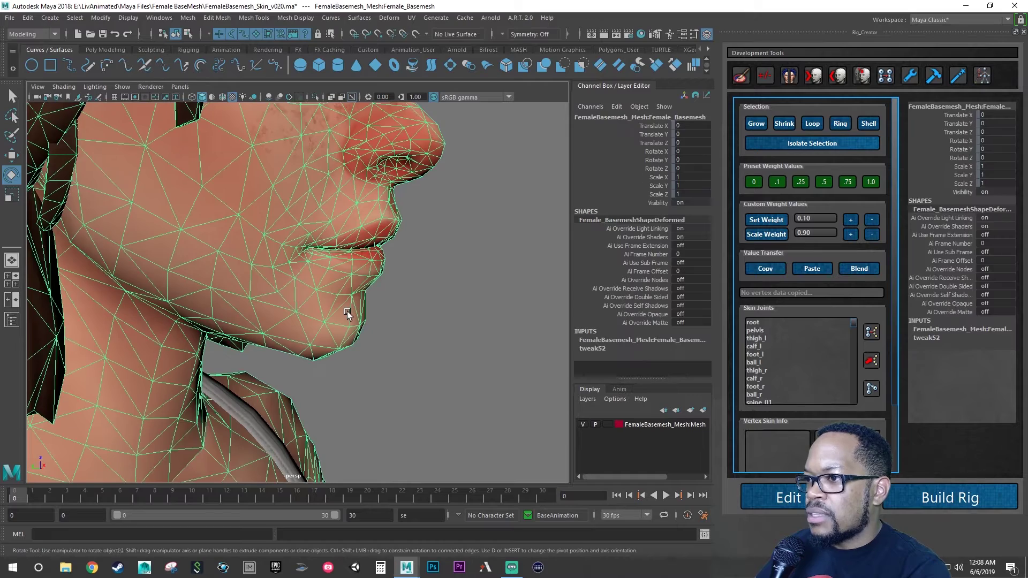
Step: Put the female base mesh back into vertex mode and go to frame 10 where the jaw is open
click(347, 311)
right_drag(347, 261, 299, 262)
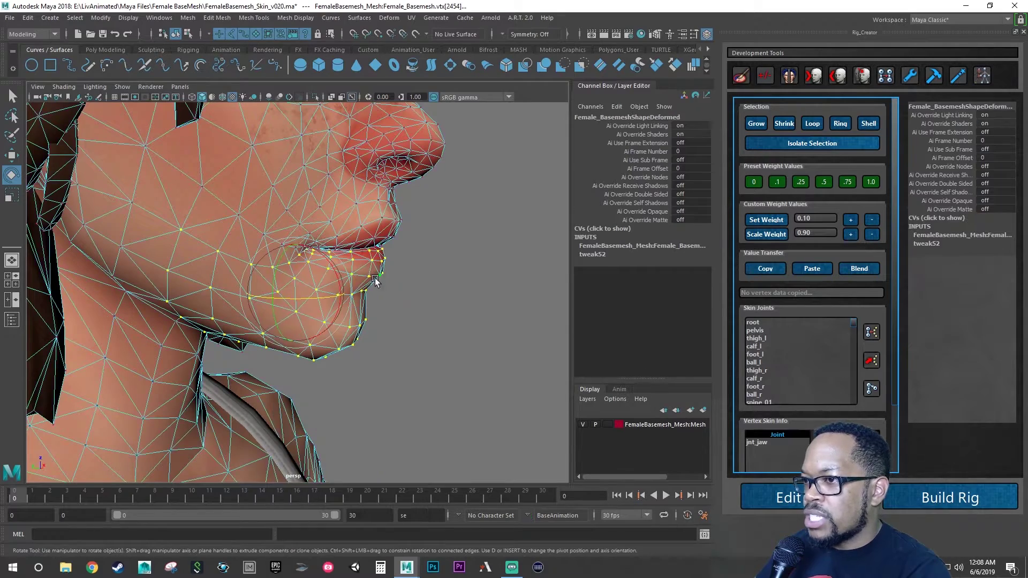
scroll(370, 294, up, 3)
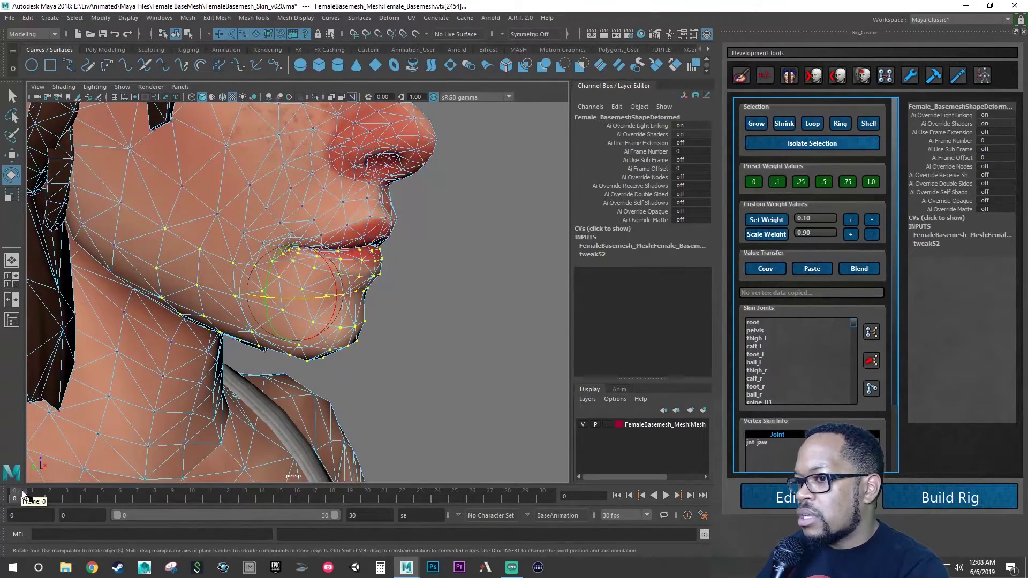
drag(23, 495, 191, 503)
Step: Select a single vertex under the chin and examine how the lips and open mouth deform, from the side and front
mouse_move(324, 407)
alt+mouse_down()
mouse_move(341, 381)
mouse_move(391, 367)
mouse_move(340, 400)
alt+mouse_up()
click(310, 402)
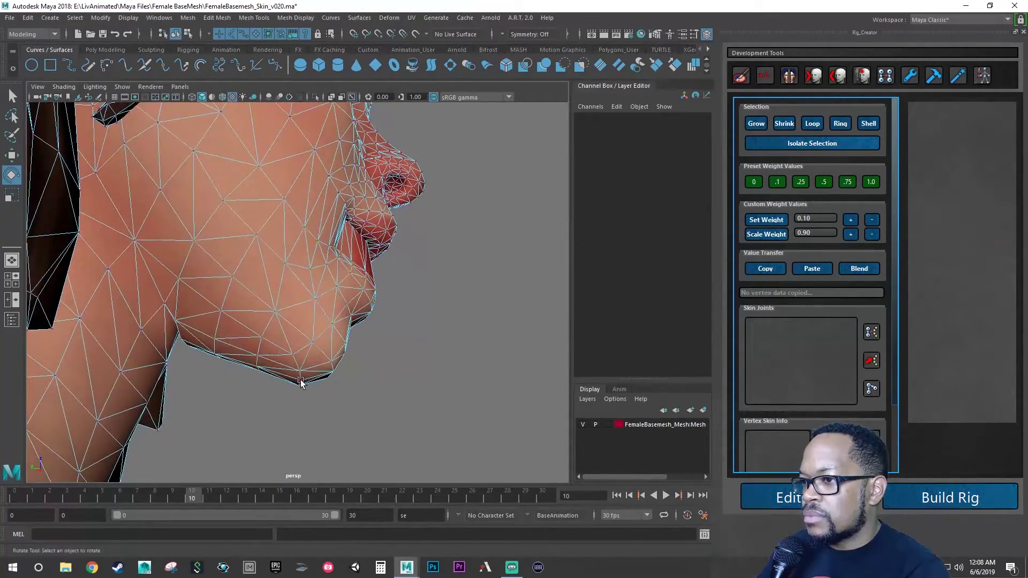
click(301, 381)
alt+drag(354, 358, 346, 291)
scroll(363, 291, up, 3)
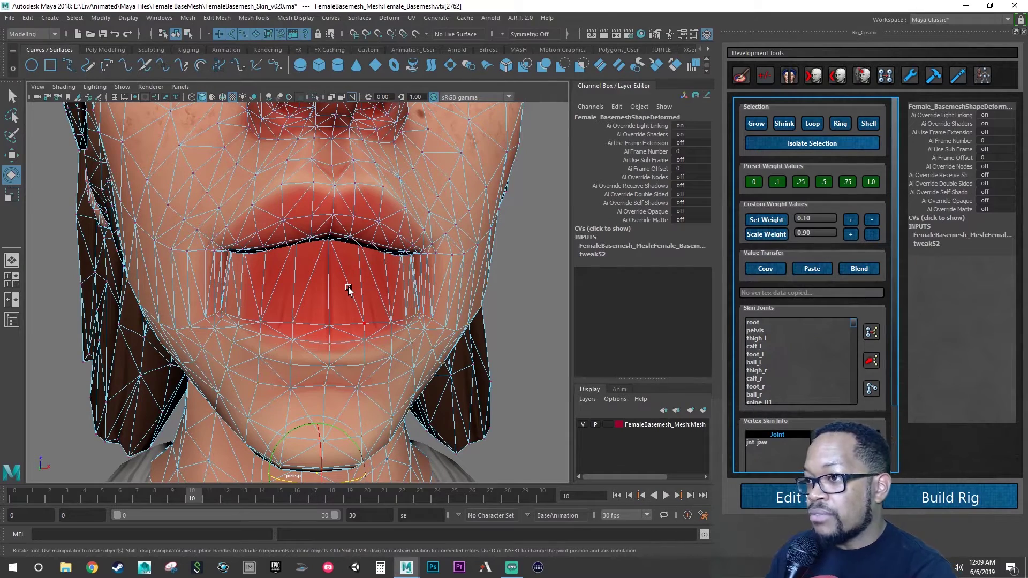
alt+drag(324, 256, 305, 224)
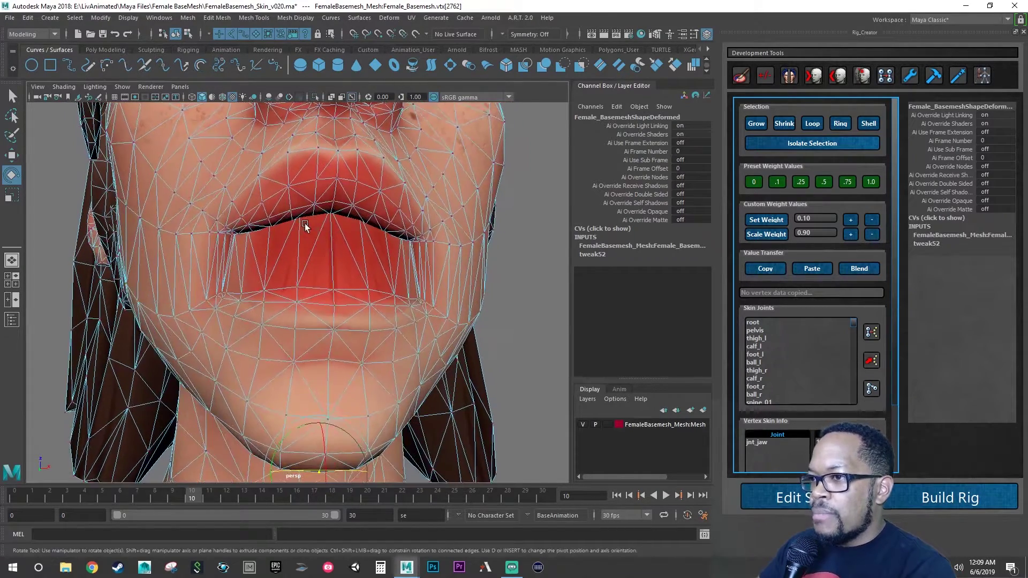
alt+right_drag(305, 225, 406, 234)
alt+middle_drag(340, 208, 340, 262)
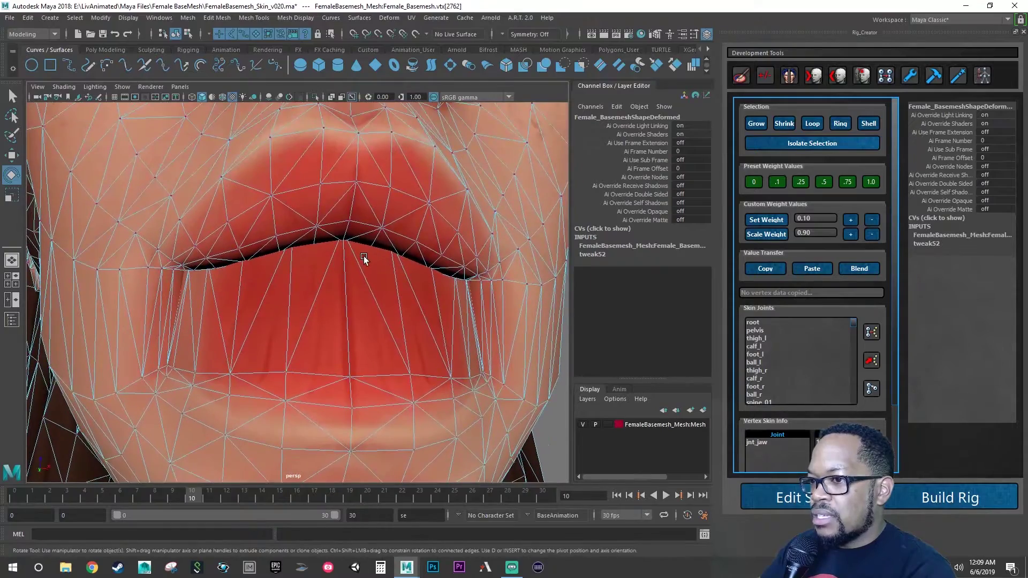
alt+right_drag(364, 256, 348, 256)
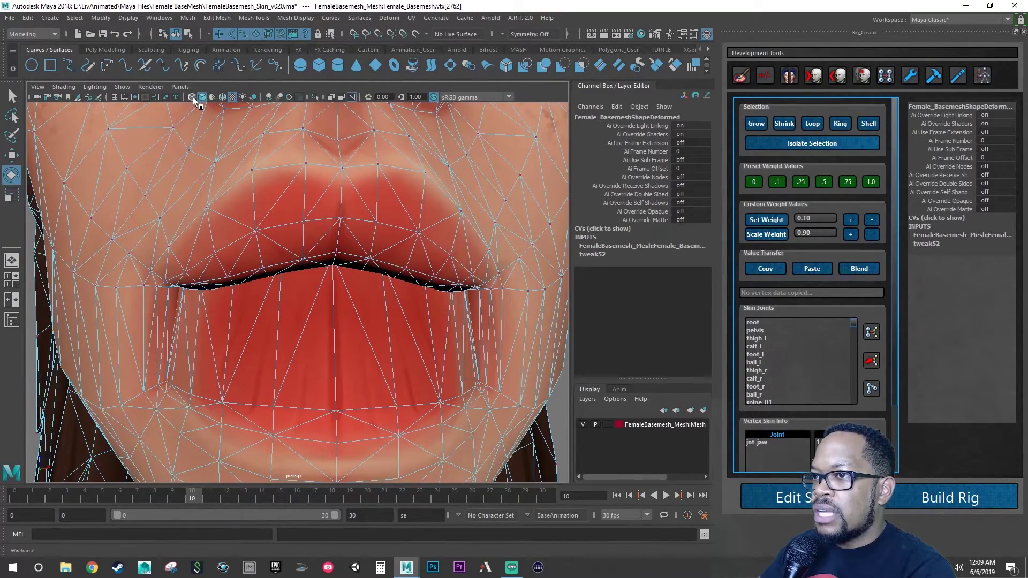
Step: Switch the mesh to wireframe display and pick a vertex inside the mouth to check which joint influences it
click(193, 97)
alt+drag(314, 287, 431, 294)
alt+right_drag(432, 295, 495, 286)
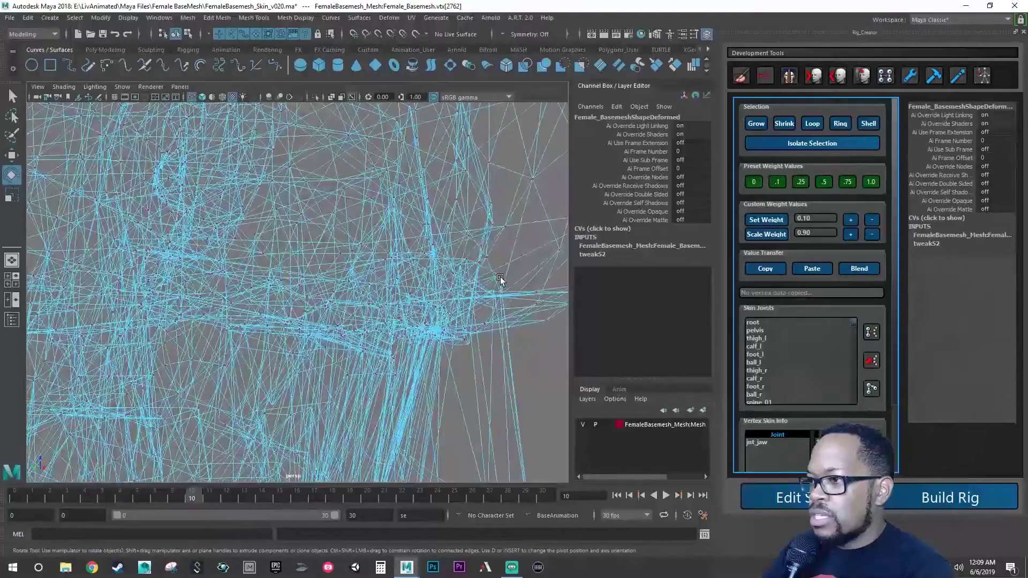
click(501, 278)
alt+drag(500, 321, 487, 386)
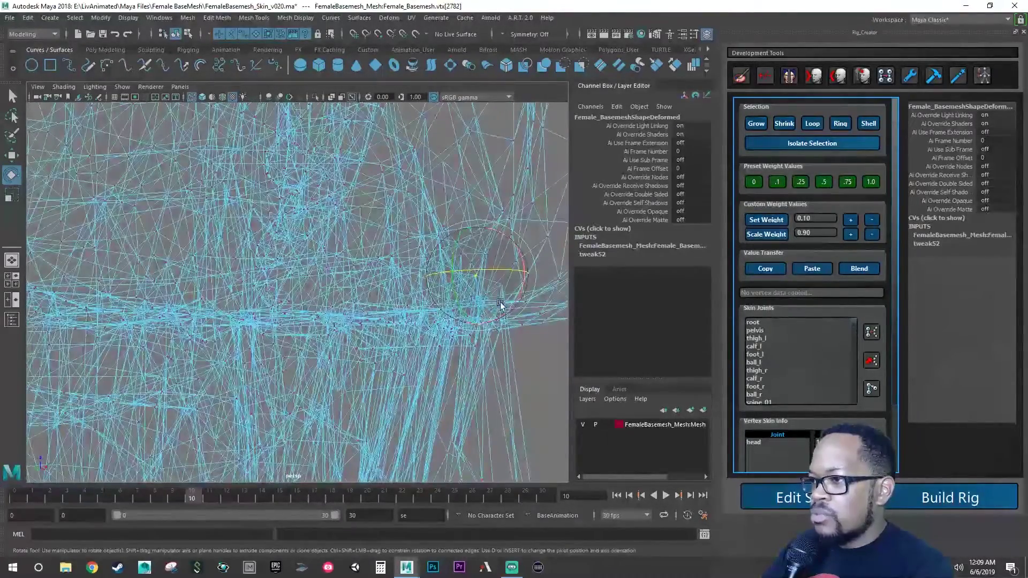
alt+drag(490, 300, 504, 319)
Step: Select the inner lower-lip vertices on the character's left side, weight them 1.0 to jnt_jaw, and restore shaded display
key(w)
shift+click(501, 289)
shift+click(516, 299)
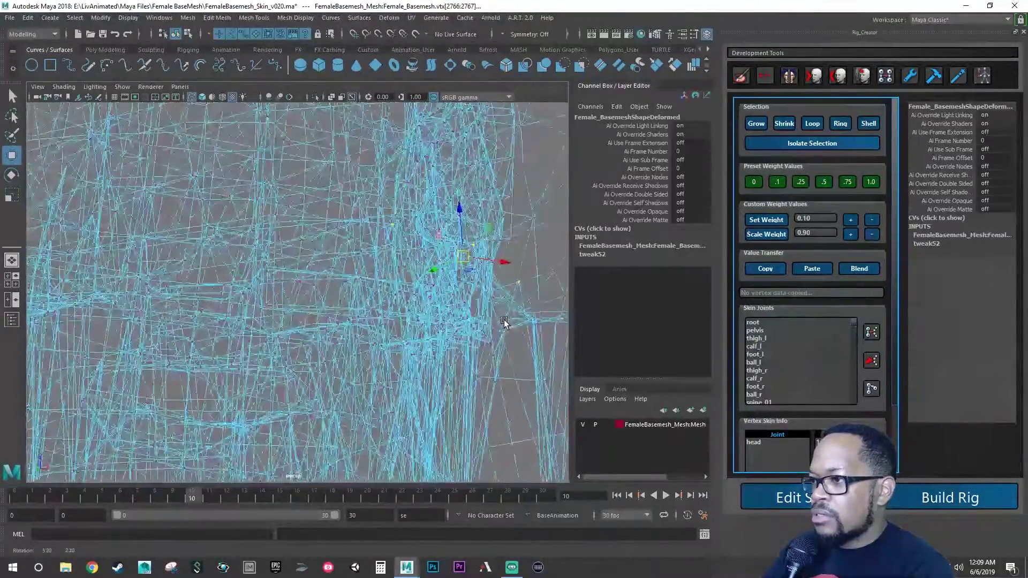
alt+right_drag(503, 320, 279, 332)
click(473, 305)
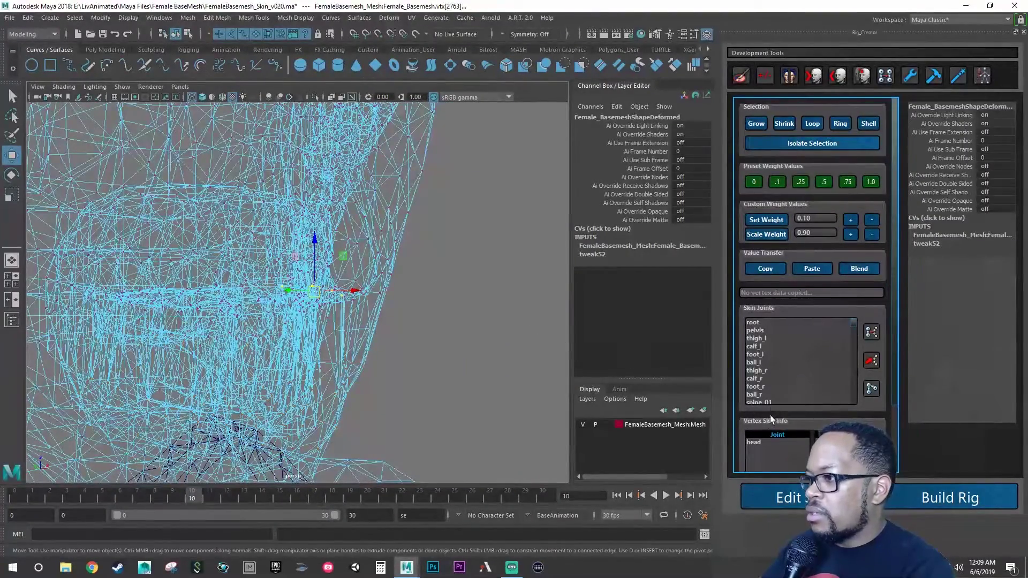
scroll(795, 365, down, 15)
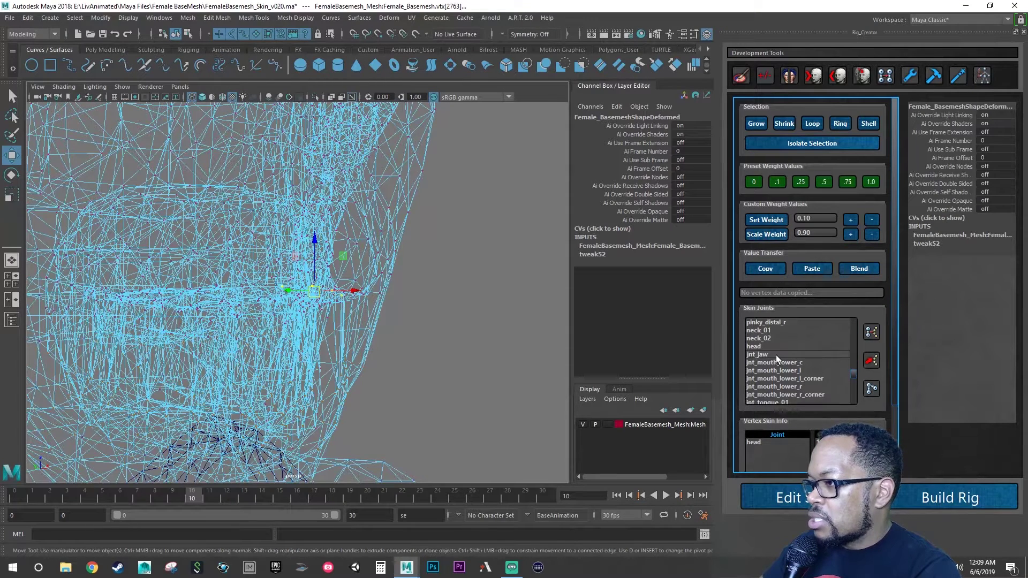
click(864, 186)
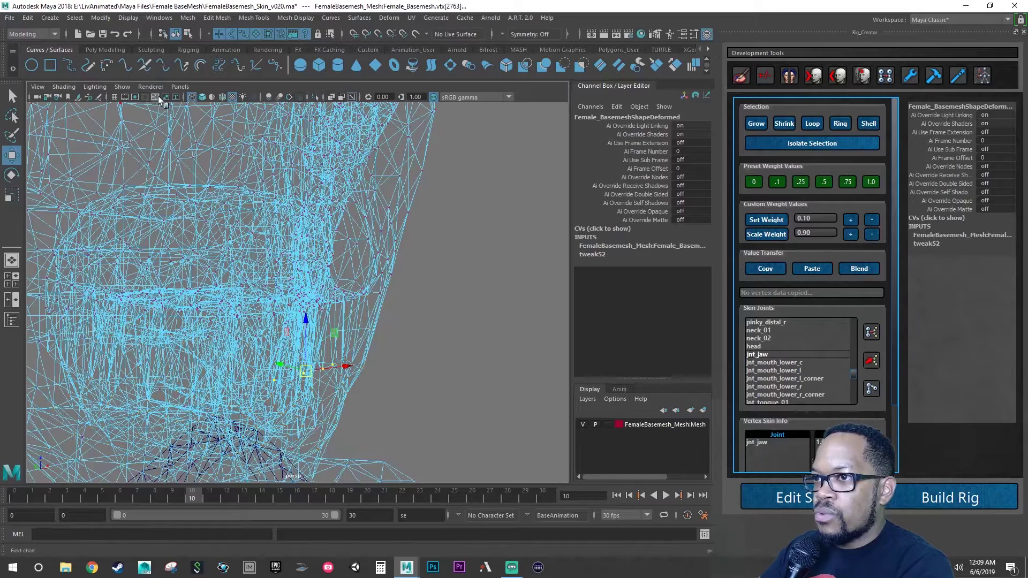
click(202, 97)
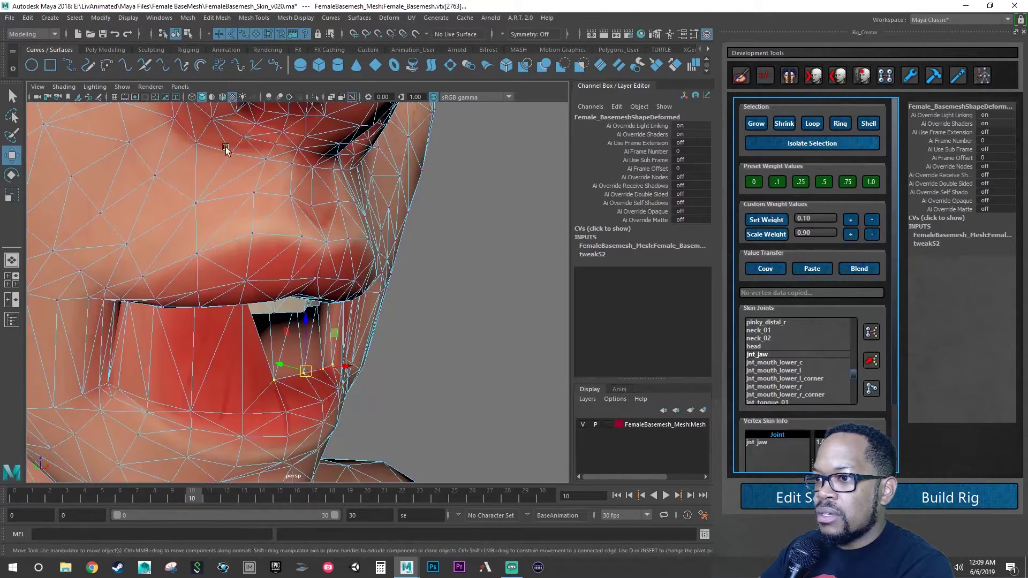
Step: Examine the opened lips and the upper teeth up close, first shaded and then in wireframe
mouse_move(225, 150)
alt+mouse_down()
mouse_move(267, 321)
mouse_move(287, 315)
mouse_move(271, 329)
mouse_move(283, 319)
mouse_move(292, 343)
mouse_move(245, 340)
mouse_move(336, 342)
alt+mouse_up()
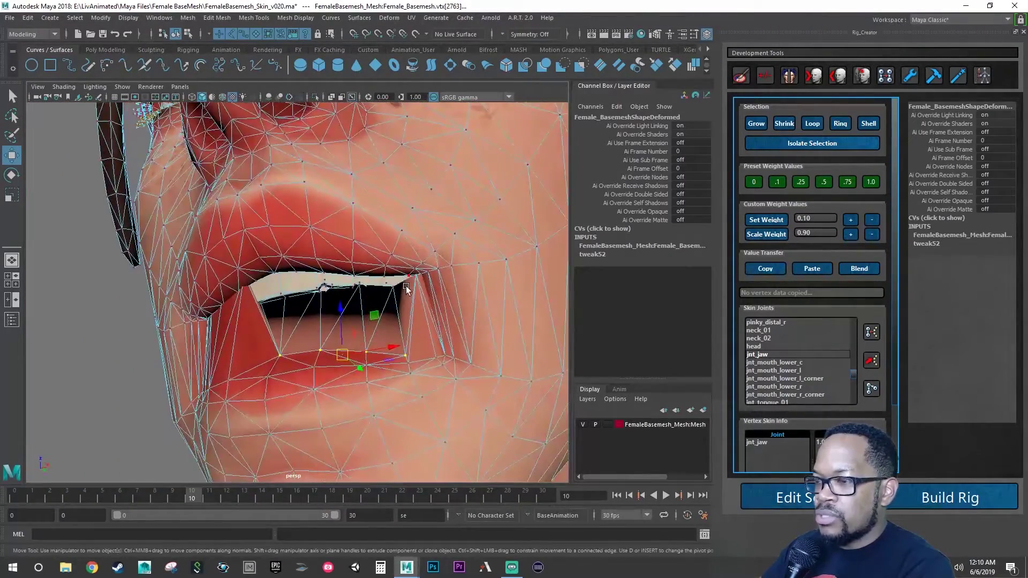
scroll(405, 287, up, 5)
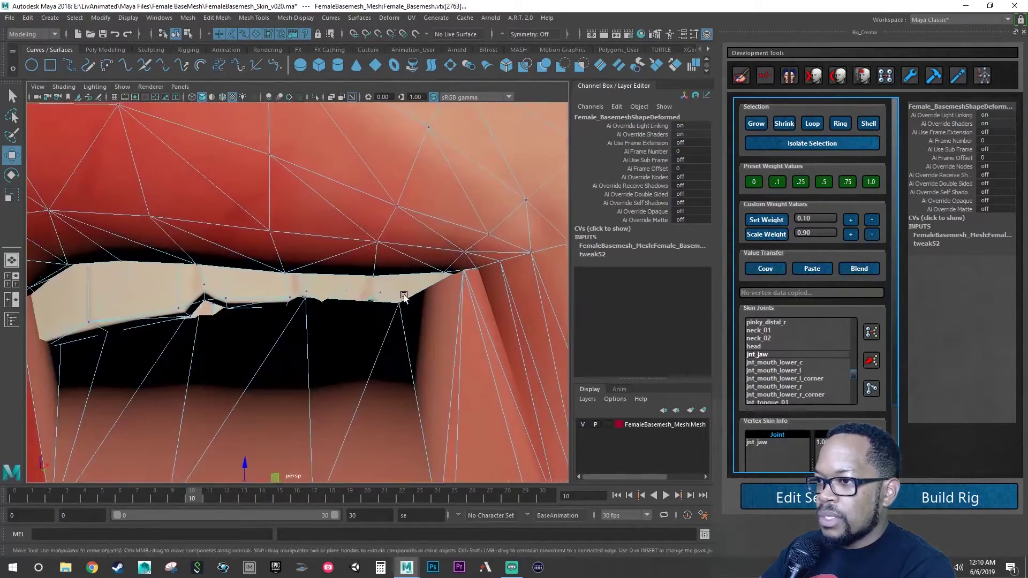
scroll(404, 294, down, 3)
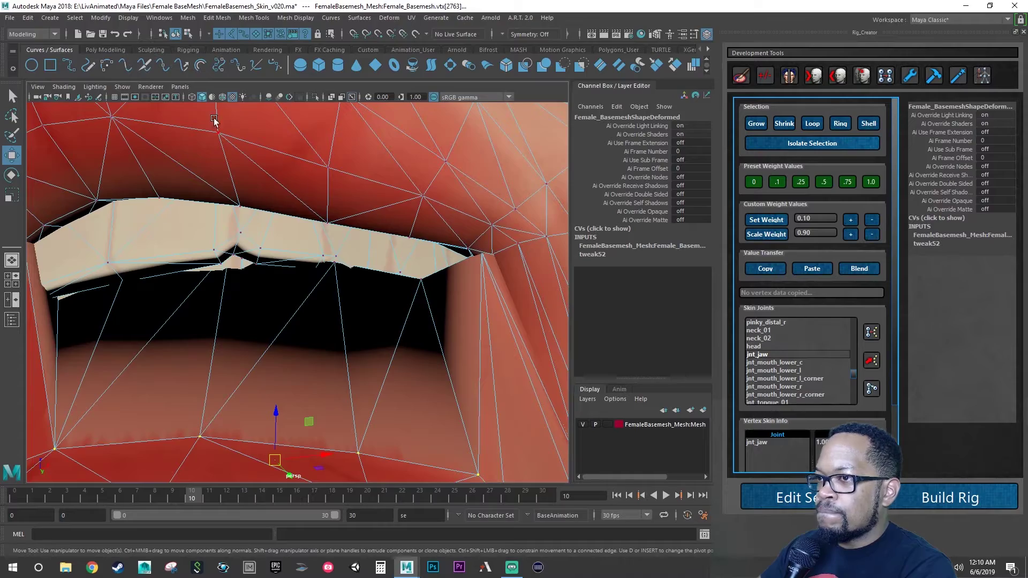
click(192, 97)
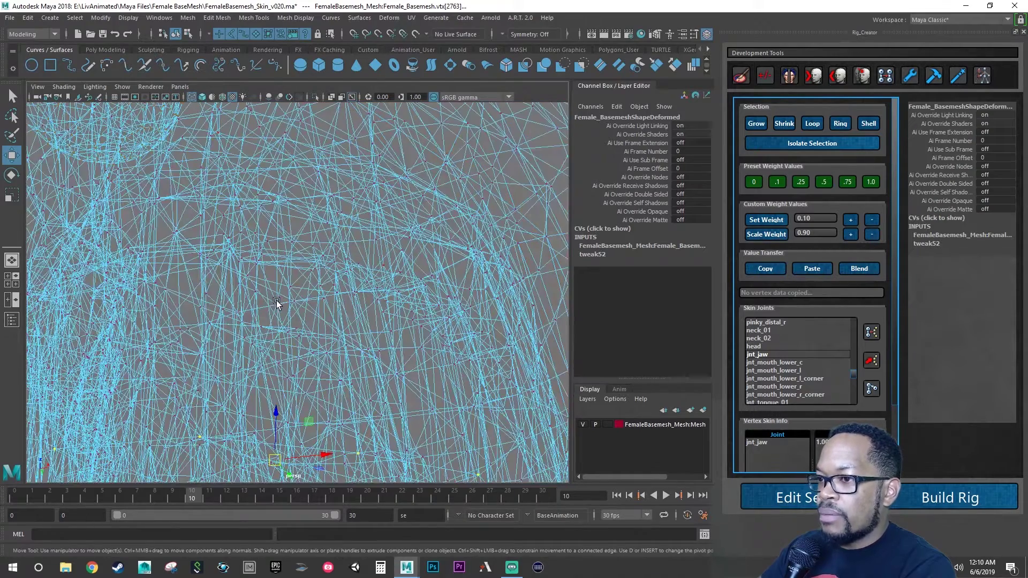
alt+drag(276, 304, 325, 303)
alt+middle_drag(325, 303, 341, 270)
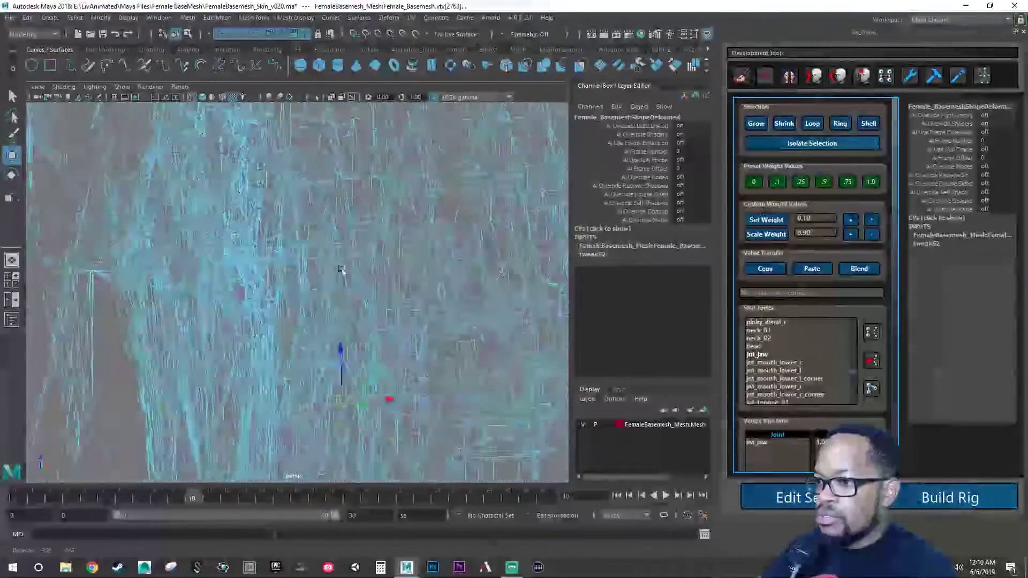
alt+drag(341, 269, 249, 246)
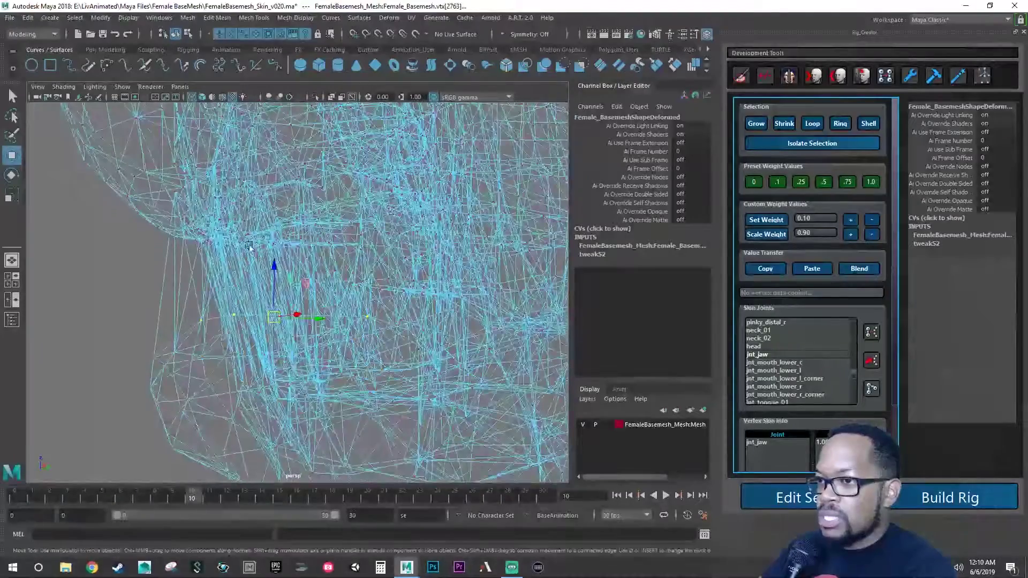
Step: Select the inner lower-lip vertices on the character's right side, return to shaded display, and weight them 1.0 to jnt_jaw
click(178, 194)
alt+drag(178, 194, 142, 212)
shift+click(168, 182)
shift+click(157, 204)
alt+drag(90, 183, 251, 229)
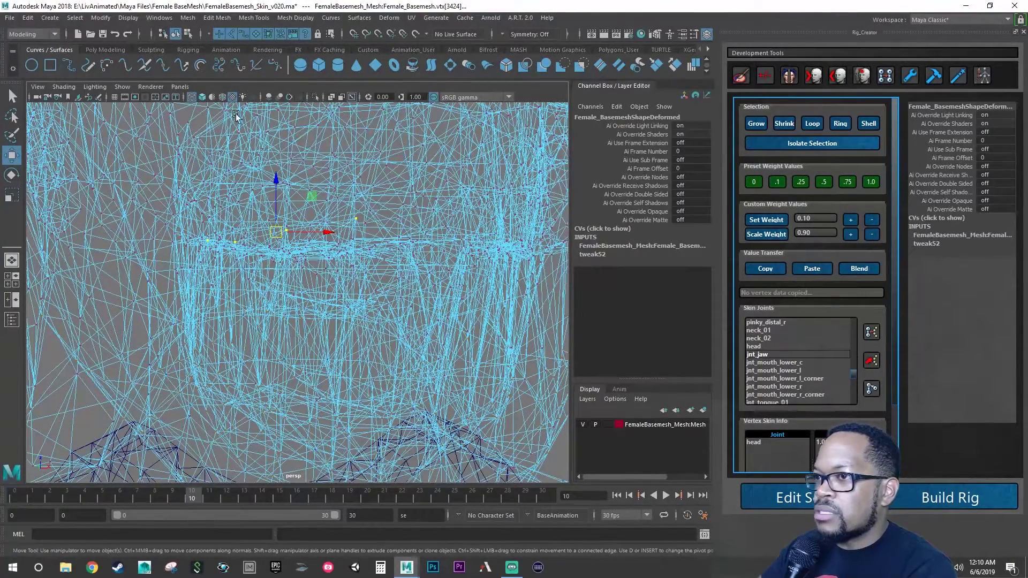
click(201, 96)
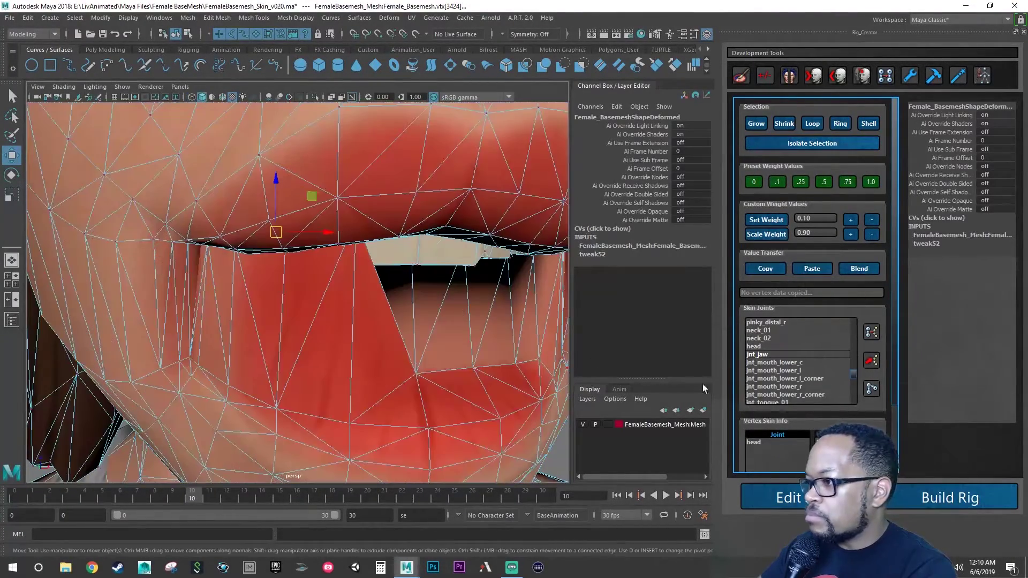
click(870, 182)
Step: Select the lower-teeth vertices on the character's right side of the mouth and weight them 1.0 to jnt_jaw
alt+drag(406, 297, 249, 276)
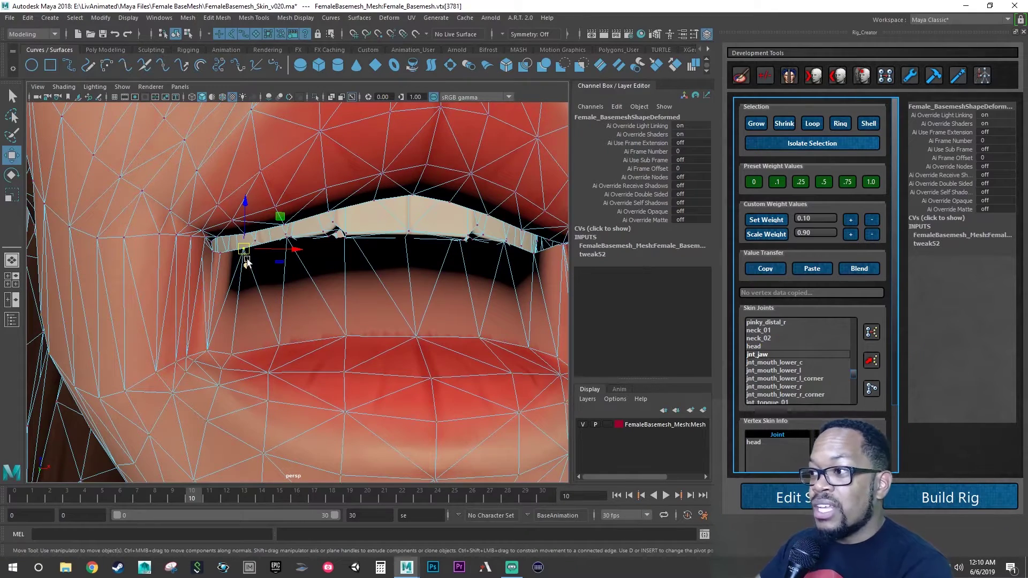
alt+right_drag(269, 261, 351, 305)
alt+drag(351, 305, 329, 297)
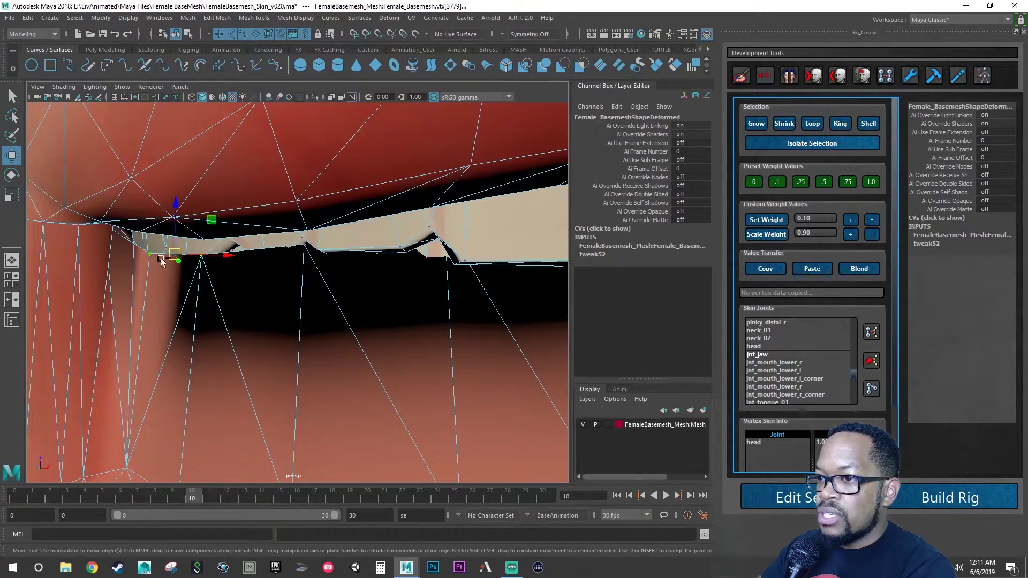
alt+drag(162, 261, 438, 271)
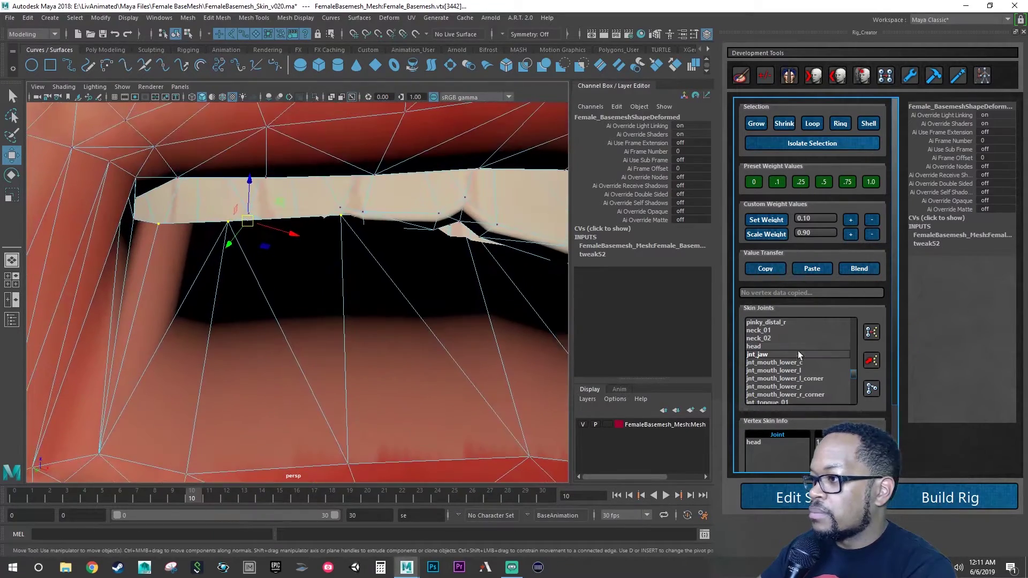
click(871, 182)
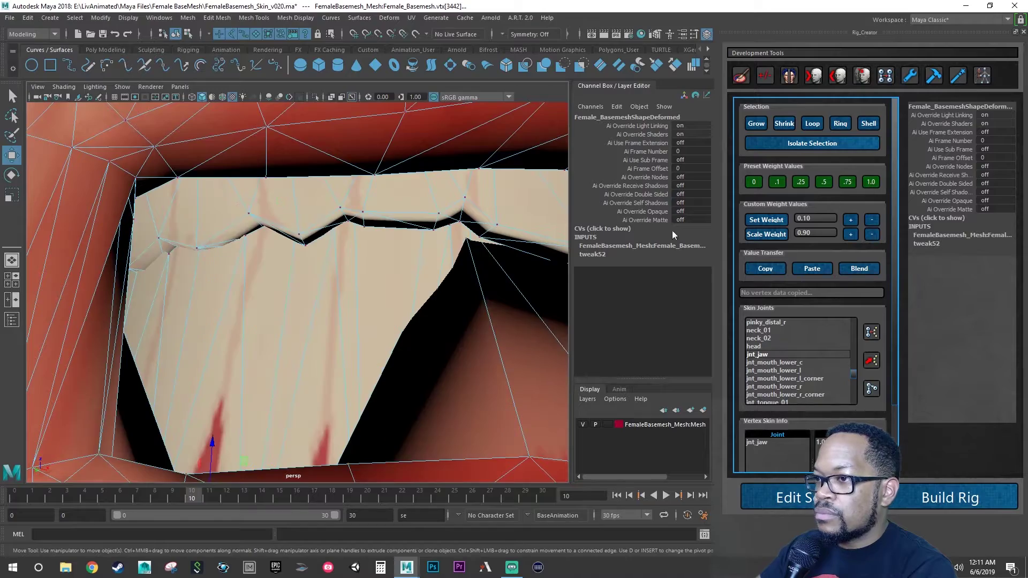
Step: Weight the remaining stuck vertices beside the lower teeth near the right mouth corner 1.0 to jnt_jaw
alt+drag(475, 308, 384, 316)
alt+right_drag(378, 320, 278, 324)
alt+drag(278, 324, 219, 333)
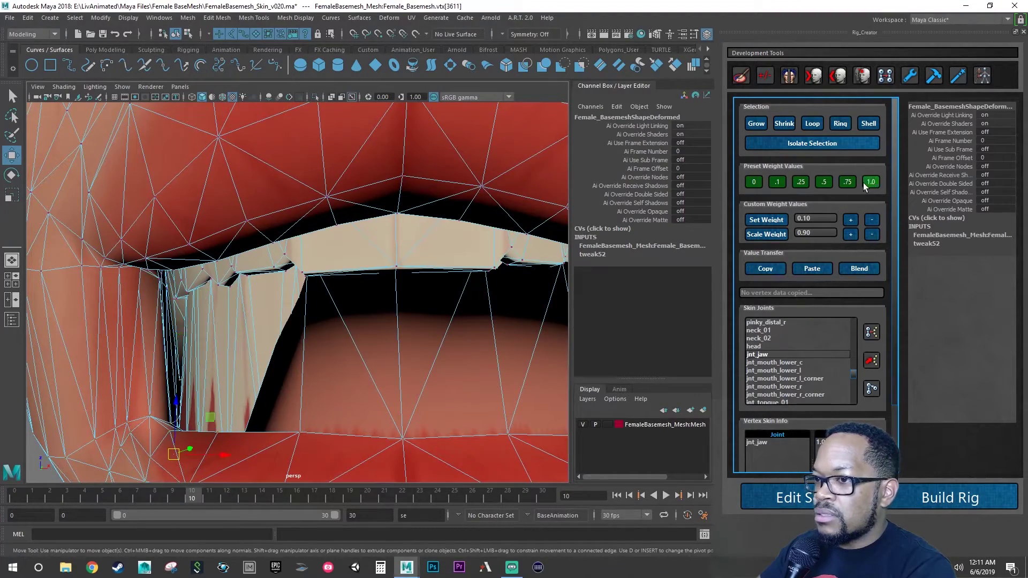
mouse_move(351, 348)
alt+mouse_down()
mouse_move(321, 365)
mouse_move(358, 359)
alt+mouse_up()
alt+right_drag(358, 358, 249, 351)
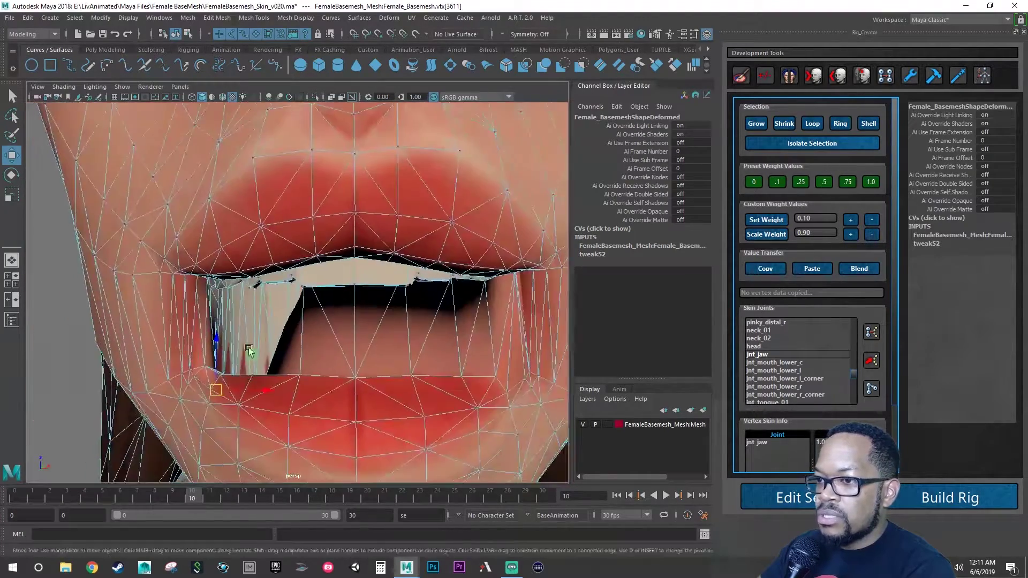
alt+drag(249, 350, 271, 344)
alt+right_drag(271, 344, 279, 354)
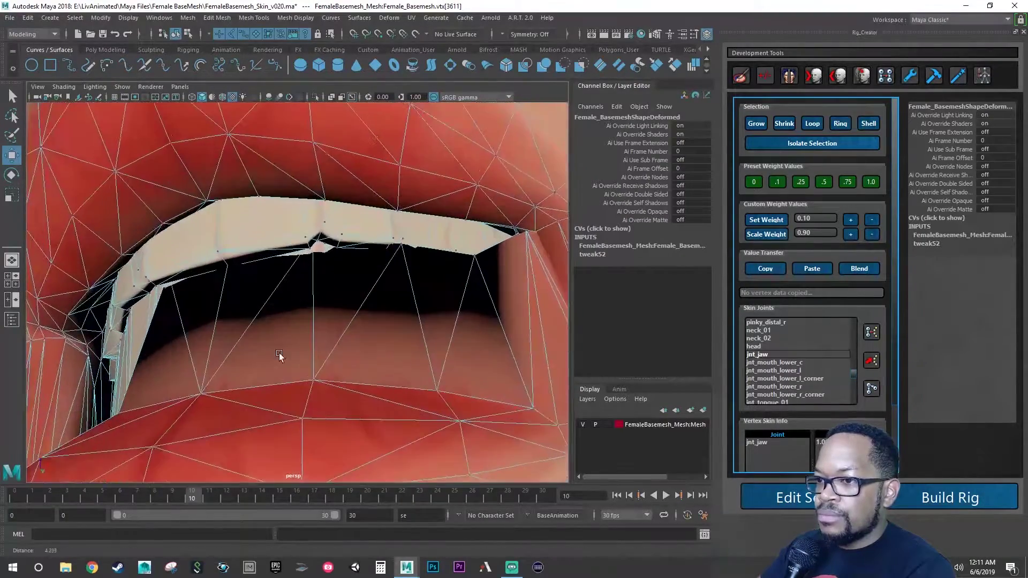
Step: Select the head-weighted vertices just inside the right mouth corner and weight them fully to jnt_jaw
alt+drag(279, 356, 241, 350)
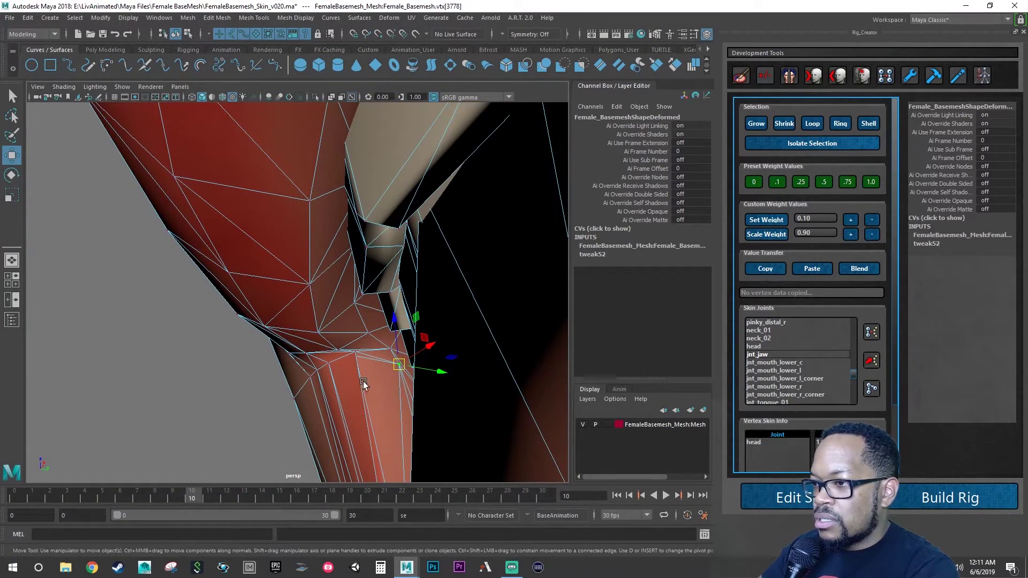
alt+drag(363, 384, 359, 385)
alt+right_drag(385, 384, 317, 365)
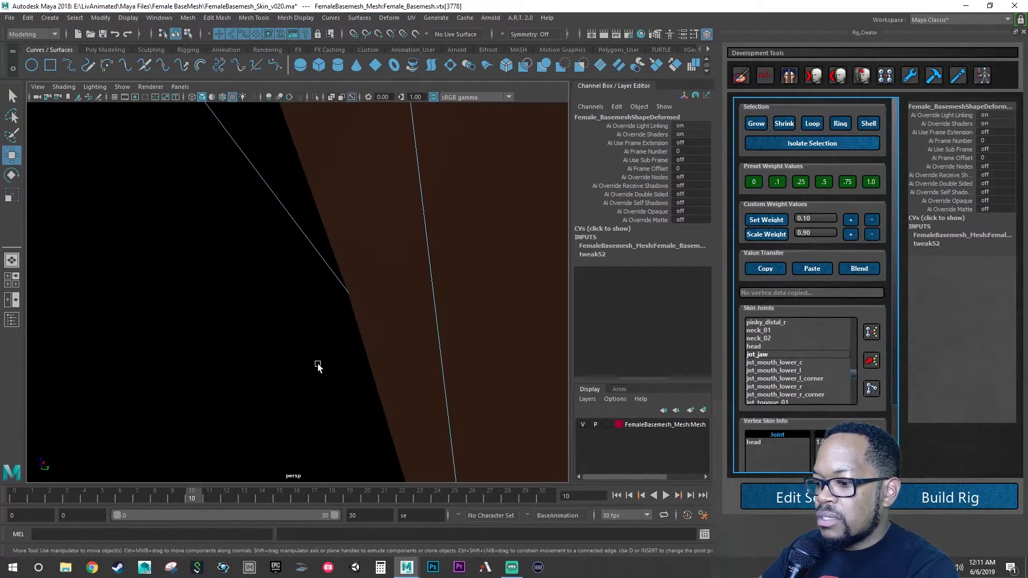
alt+drag(321, 364, 287, 323)
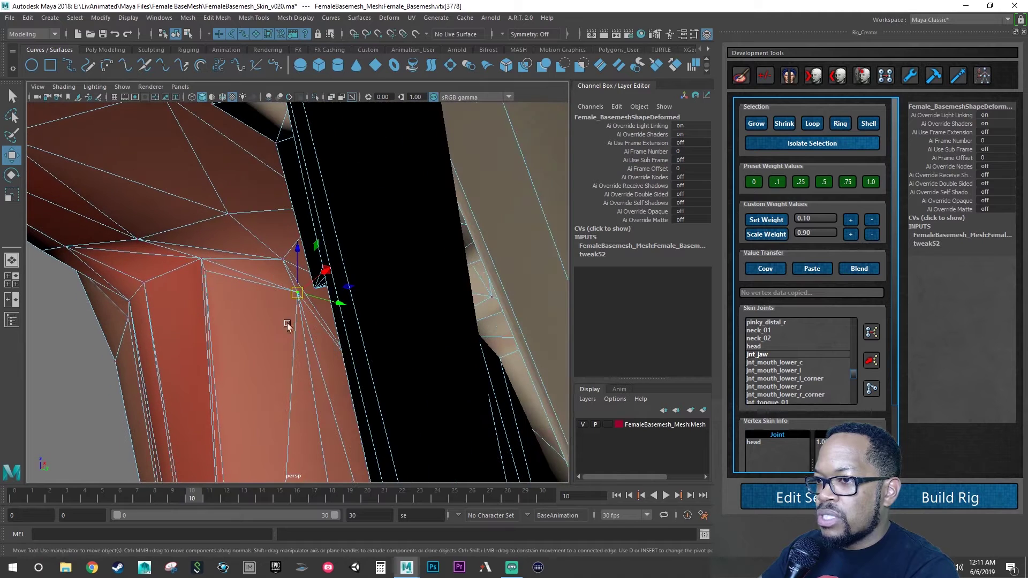
click(207, 271)
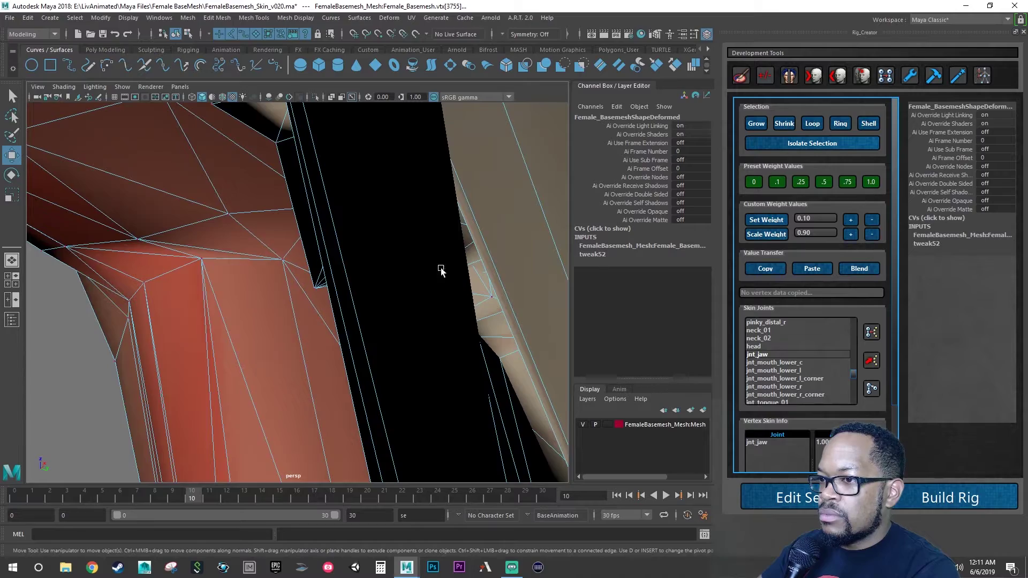
Step: Select the lower-teeth vertices on the character's left side of the mouth and weight them 1.0 to jnt_jaw
alt+drag(440, 270, 264, 311)
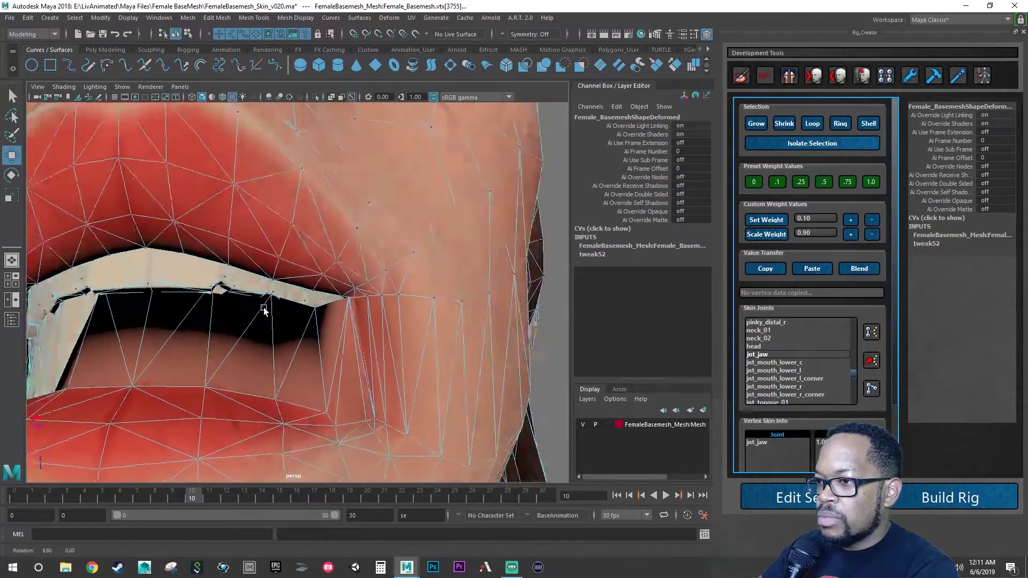
alt+right_drag(264, 311, 487, 302)
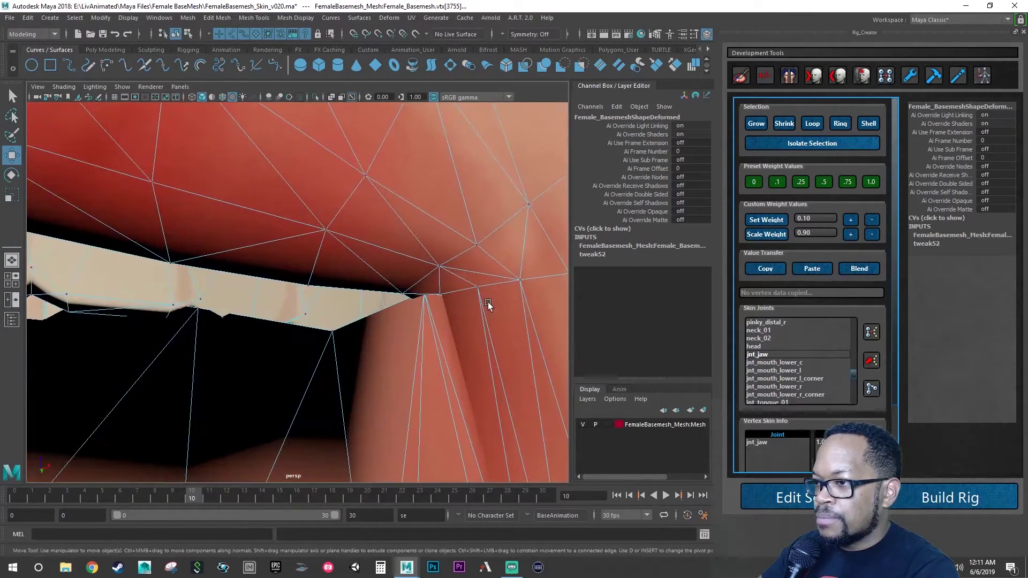
alt+drag(487, 302, 455, 300)
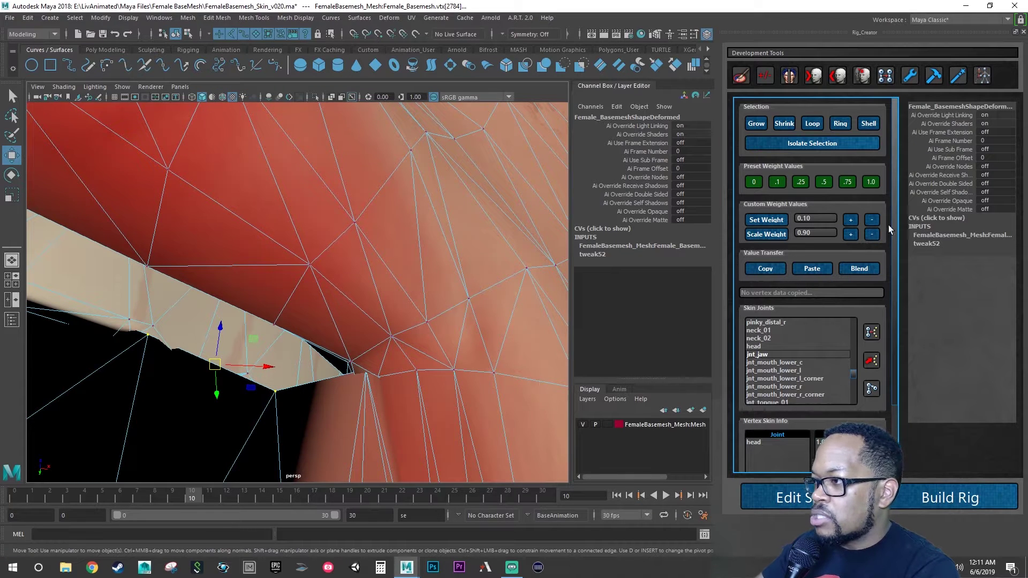
click(870, 183)
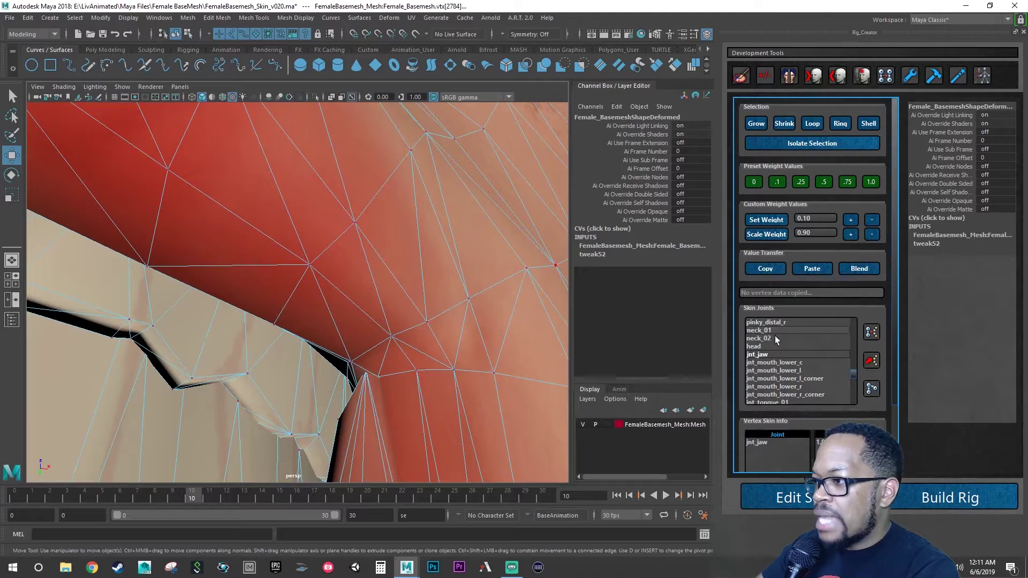
Step: Weight a vertex just inside the character's left mouth corner 1.0 to jnt_jaw
alt+drag(369, 369, 270, 379)
alt+middle_drag(269, 379, 694, 364)
alt+drag(694, 366, 290, 355)
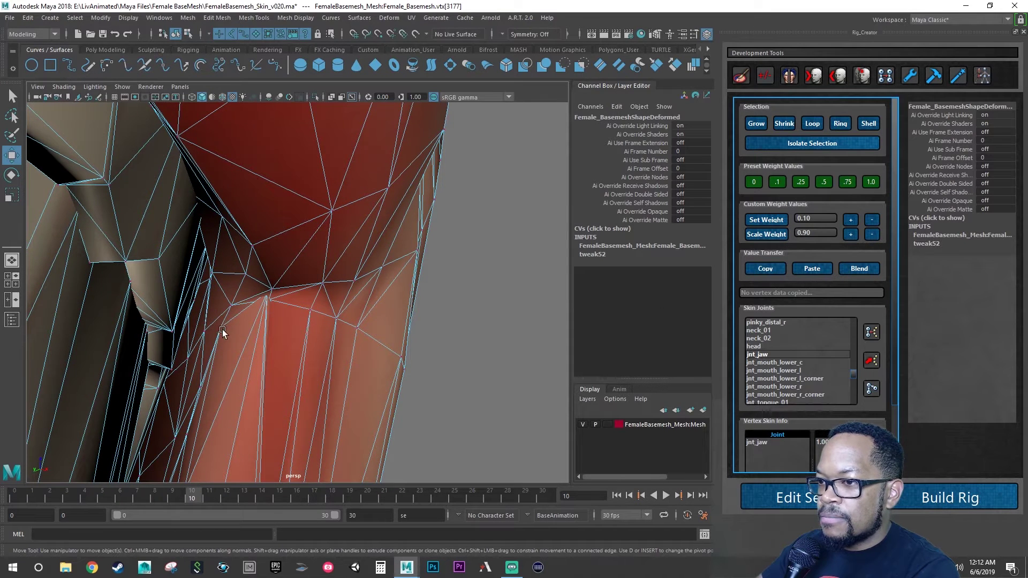
Step: Pick the neighbouring head-weighted vertices inside the left mouth corner, using wireframe display, and weight them 1.0 to jnt_jaw
alt+drag(223, 330, 204, 315)
click(202, 307)
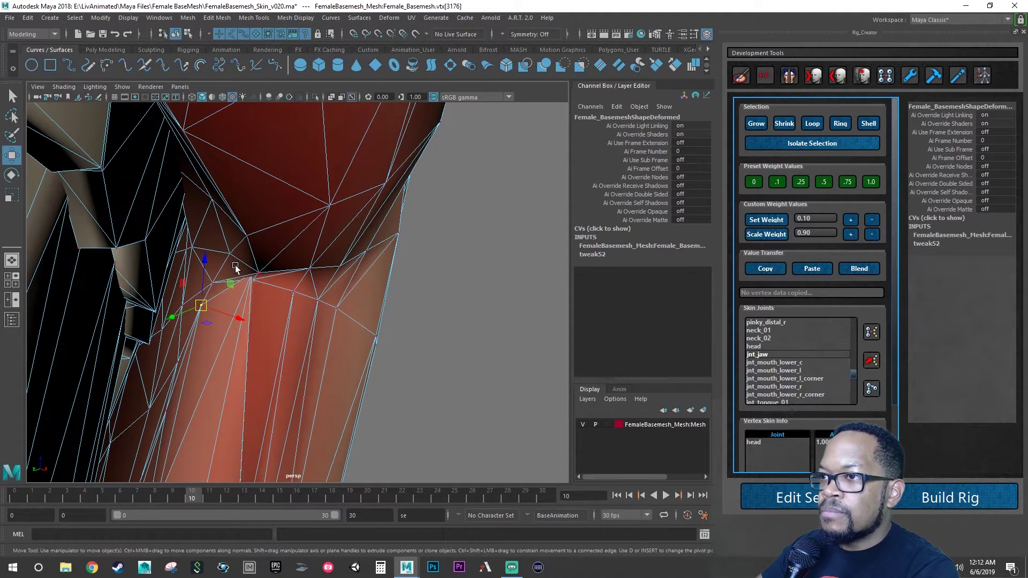
alt+right_drag(236, 268, 303, 229)
click(191, 96)
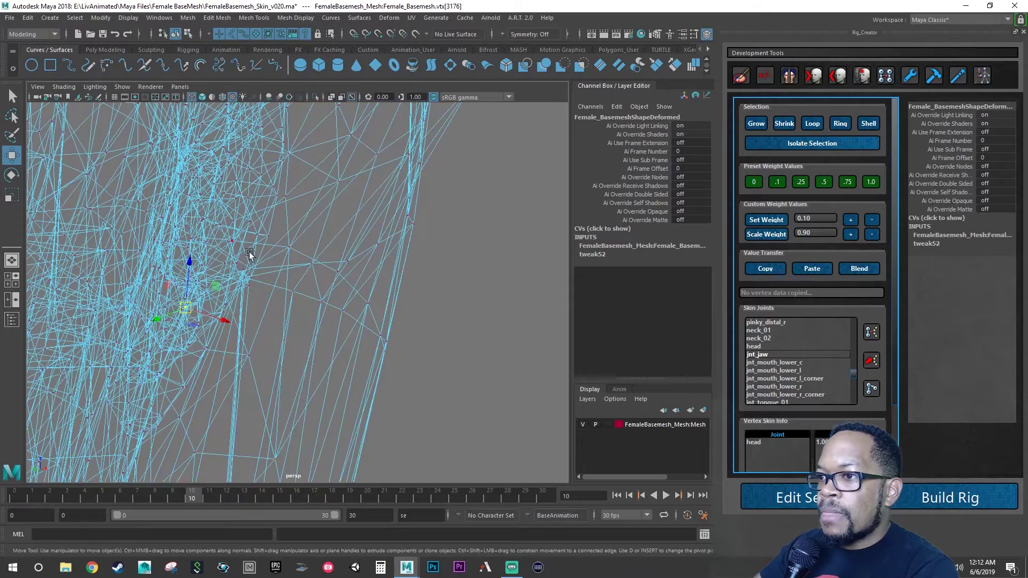
mouse_move(249, 252)
alt+right_down()
mouse_move(359, 285)
mouse_move(414, 287)
alt+right_up()
alt+drag(413, 287, 309, 293)
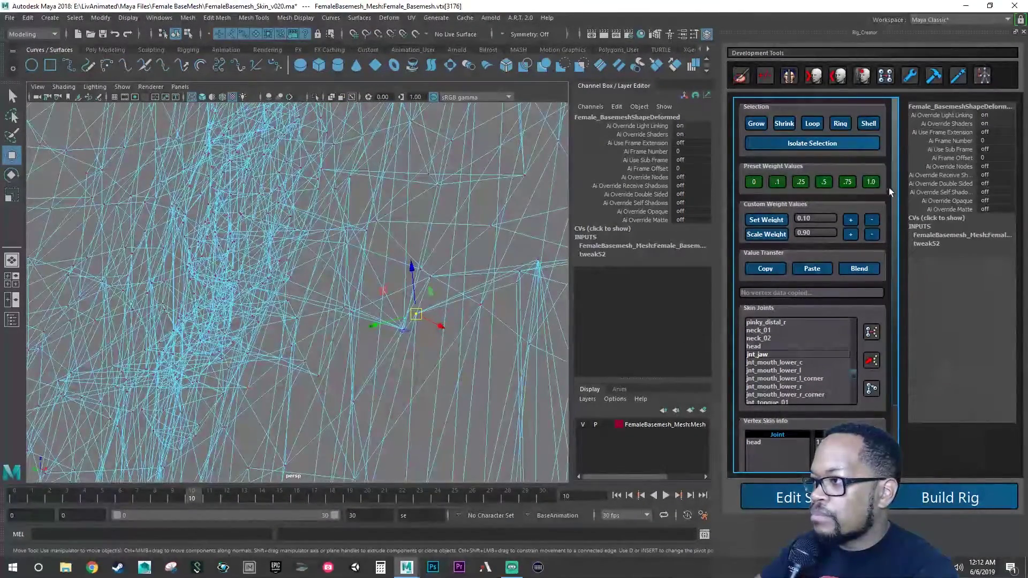
mouse_move(488, 316)
alt+mouse_down()
mouse_move(465, 314)
mouse_move(482, 314)
alt+mouse_up()
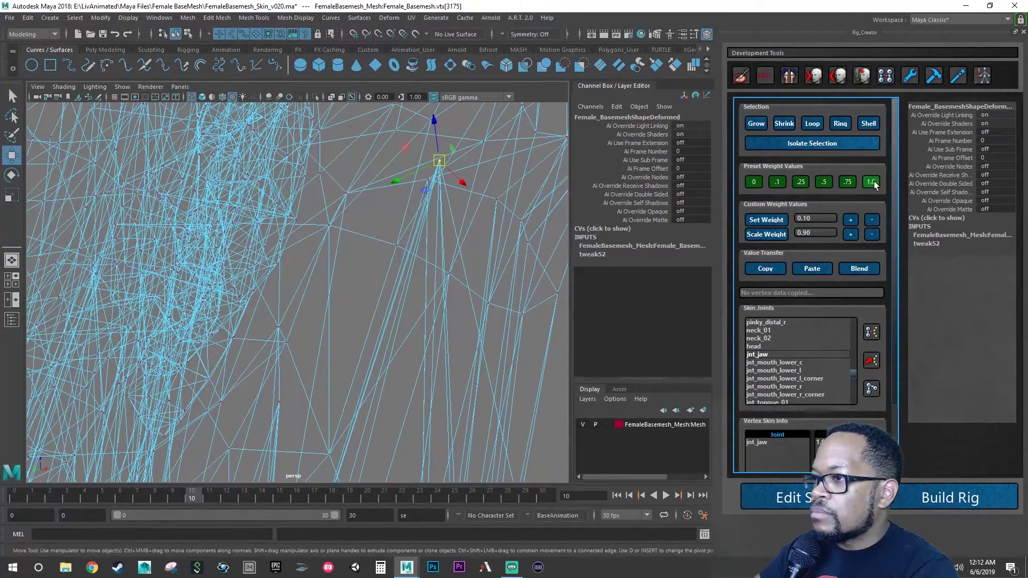
Step: Select the head-weighted vertex deep inside the character's left mouth corner in shaded display and weight it 1.0 to jnt_jaw
alt+right_drag(448, 243, 410, 242)
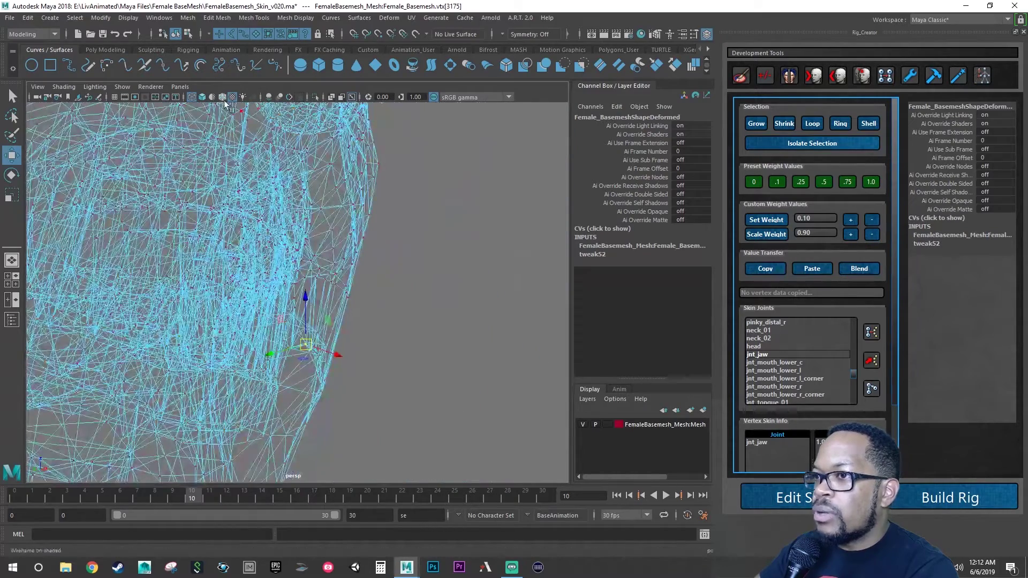
click(203, 98)
mouse_move(319, 244)
alt+mouse_down()
mouse_move(235, 275)
mouse_move(435, 303)
mouse_move(539, 291)
mouse_move(357, 262)
alt+mouse_up()
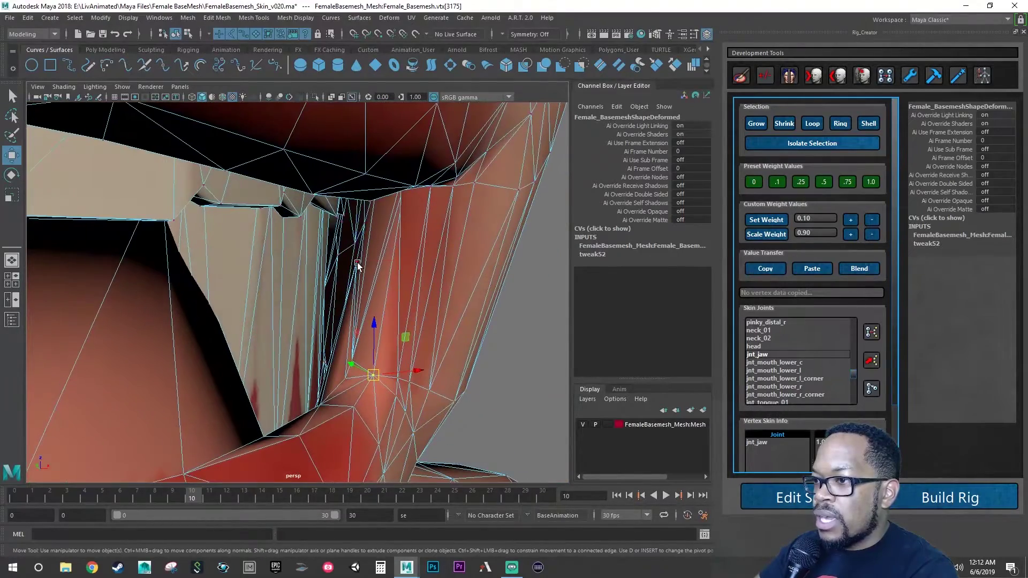
click(358, 263)
alt+drag(432, 292, 563, 258)
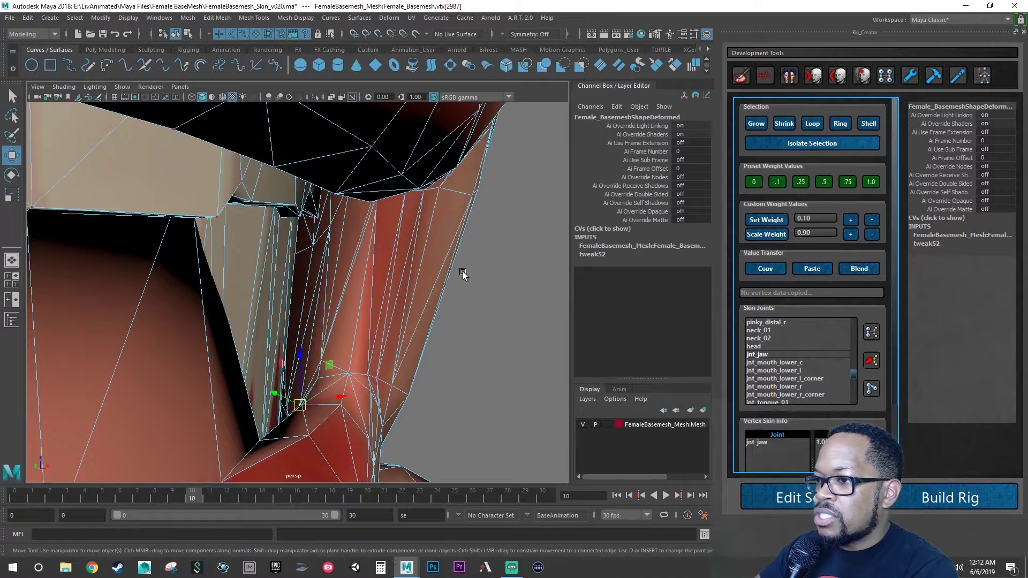
alt+drag(463, 275, 545, 248)
alt+right_drag(429, 213, 556, 221)
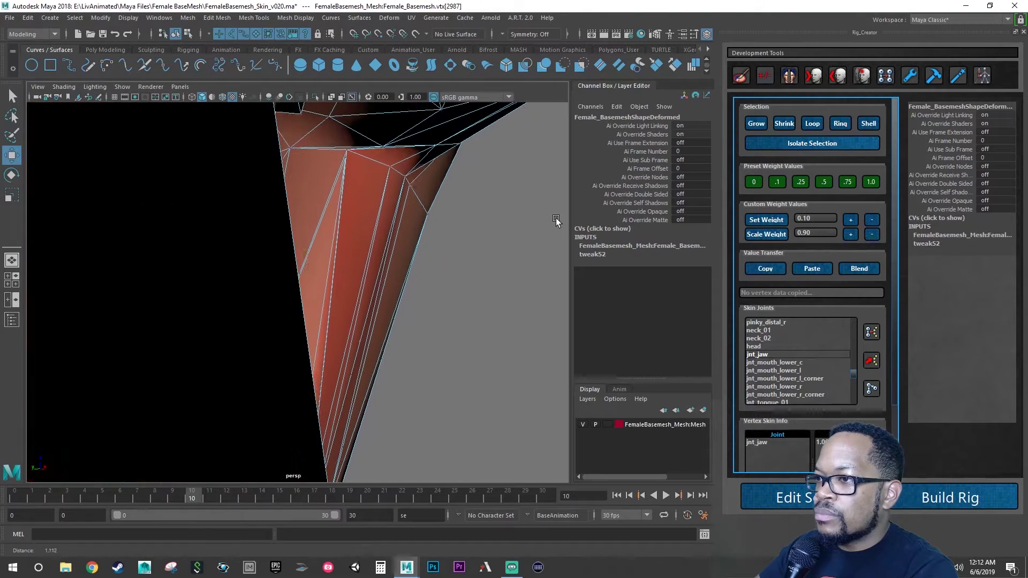
click(348, 155)
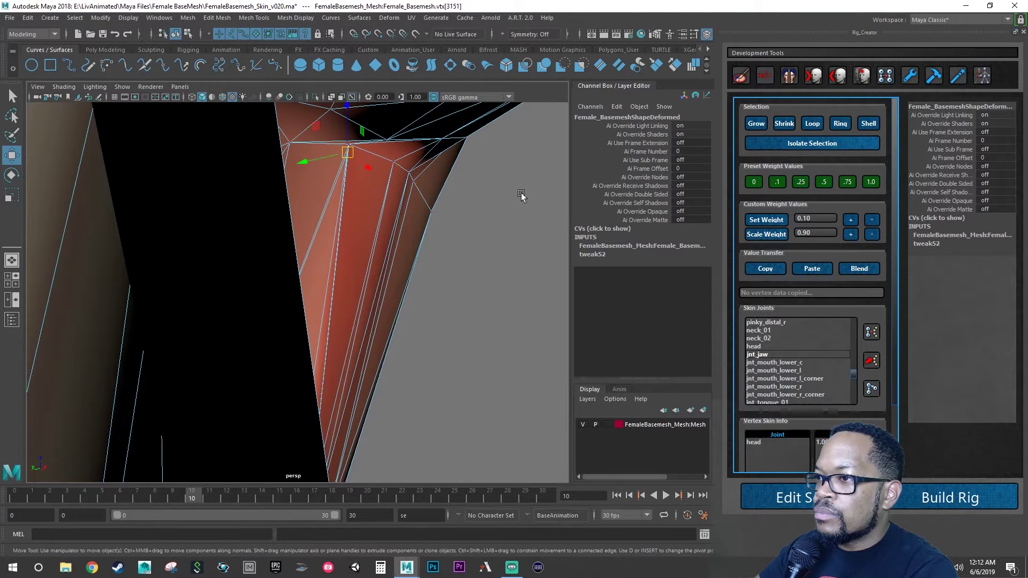
click(871, 182)
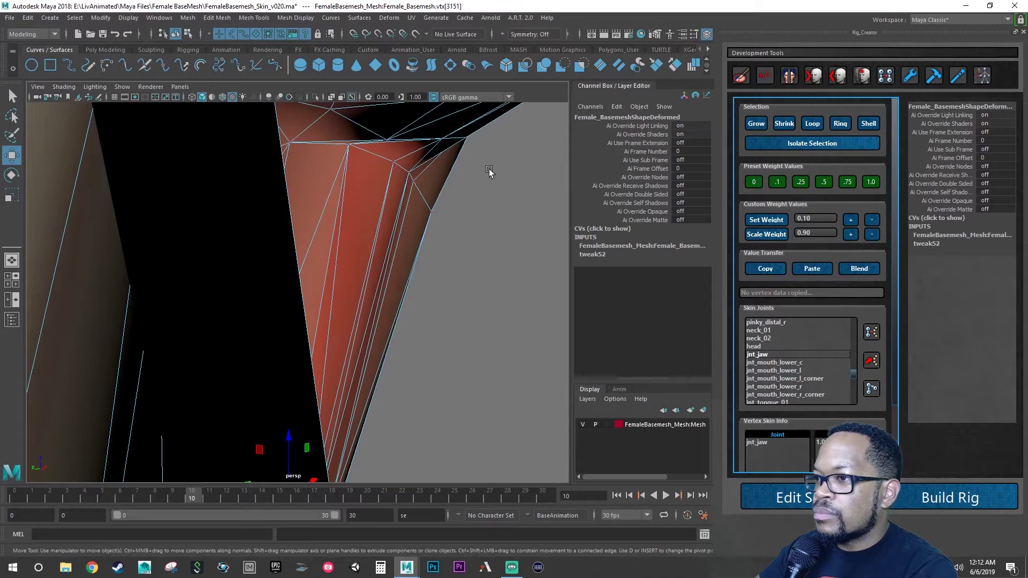
Step: Examine the upper teeth and inner mouth, checking an upper-teeth vertex's joint influence in wireframe and shaded display, and clear the selection
alt+drag(490, 169, 380, 262)
scroll(331, 310, up, 10)
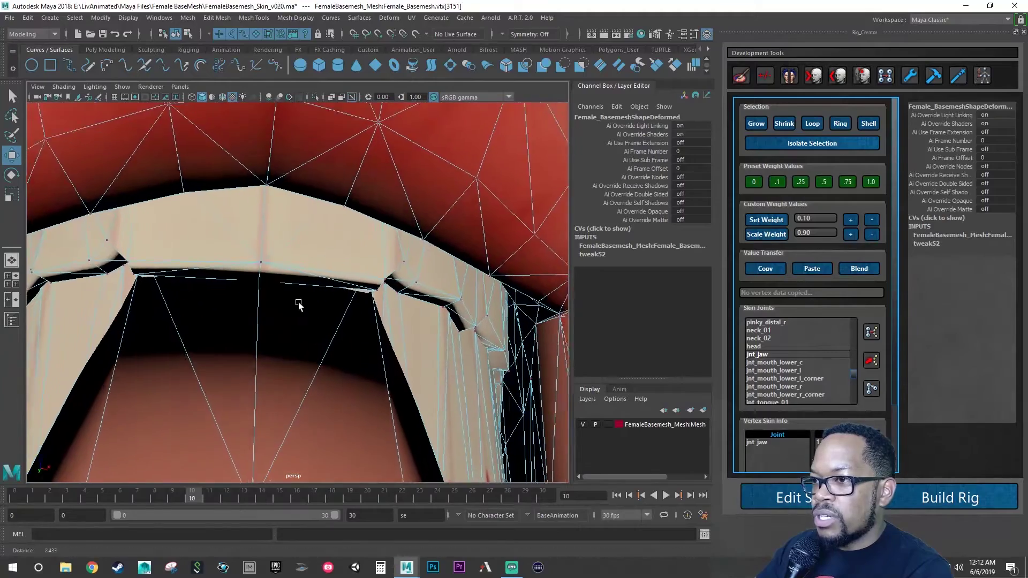
alt+drag(298, 304, 344, 268)
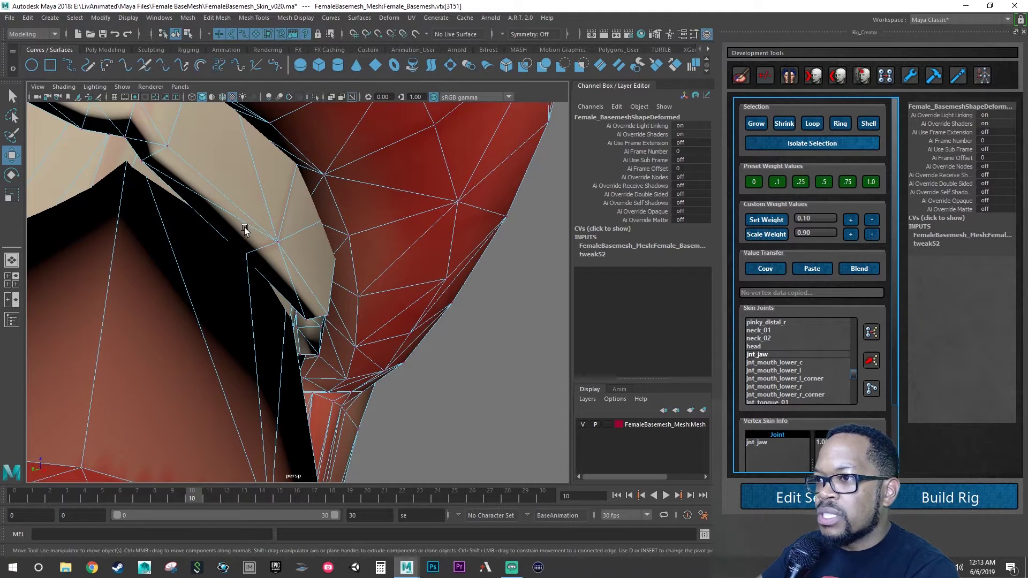
alt+drag(249, 229, 241, 237)
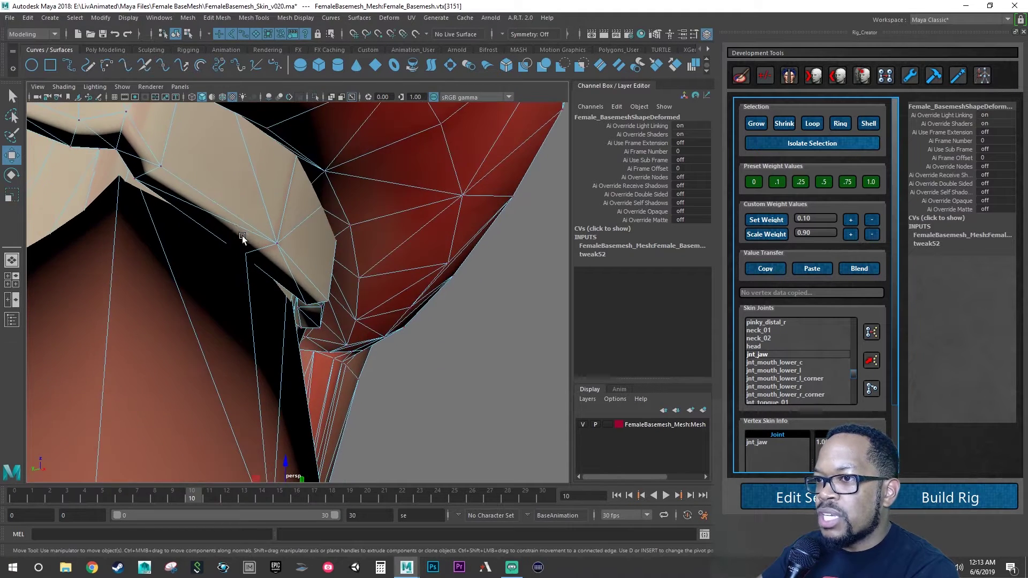
click(191, 97)
mouse_move(214, 230)
alt+mouse_down()
mouse_move(166, 231)
mouse_move(187, 229)
mouse_move(168, 235)
mouse_move(195, 242)
mouse_move(206, 237)
mouse_move(184, 234)
mouse_move(213, 226)
mouse_move(201, 220)
mouse_move(290, 216)
mouse_move(266, 234)
mouse_move(285, 278)
mouse_move(282, 246)
mouse_move(310, 232)
mouse_move(243, 274)
mouse_move(315, 260)
mouse_move(358, 268)
mouse_move(405, 298)
mouse_move(387, 280)
mouse_move(400, 290)
mouse_move(345, 265)
mouse_move(395, 289)
mouse_move(385, 299)
mouse_move(296, 253)
mouse_move(342, 256)
alt+mouse_up()
click(279, 250)
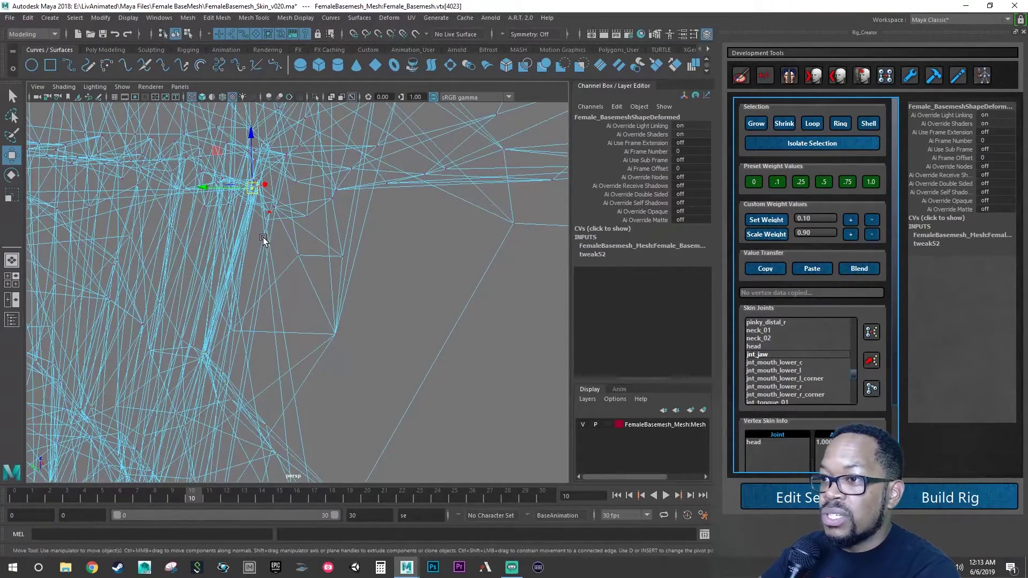
alt+right_drag(262, 237, 265, 245)
alt+drag(265, 245, 220, 242)
alt+right_drag(219, 242, 317, 268)
mouse_move(309, 268)
alt+mouse_down()
mouse_move(299, 261)
mouse_move(284, 296)
alt+mouse_up()
click(202, 99)
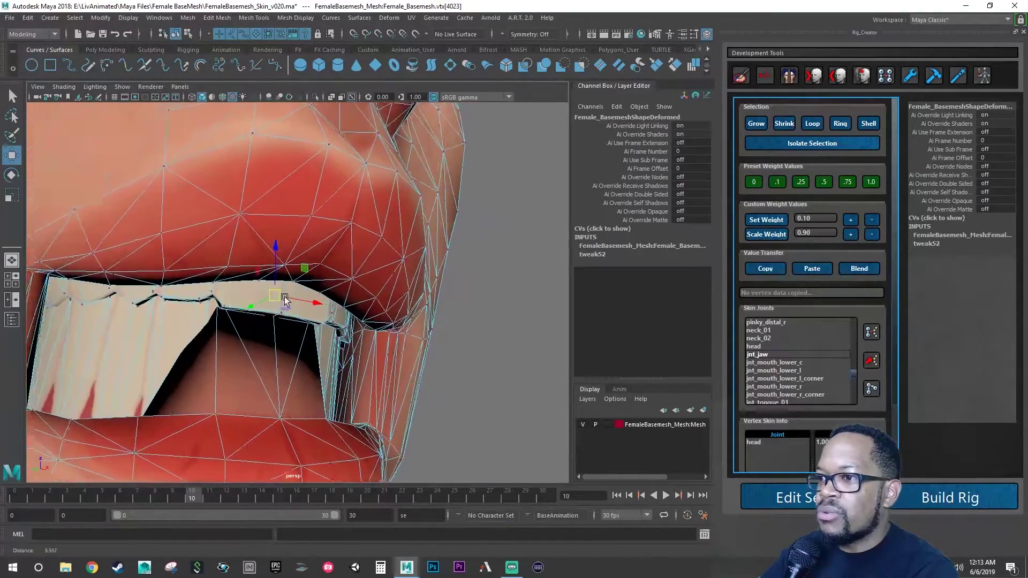
alt+right_drag(284, 296, 374, 350)
alt+drag(374, 351, 344, 286)
alt+right_drag(343, 287, 335, 288)
alt+drag(335, 287, 165, 320)
click(165, 320)
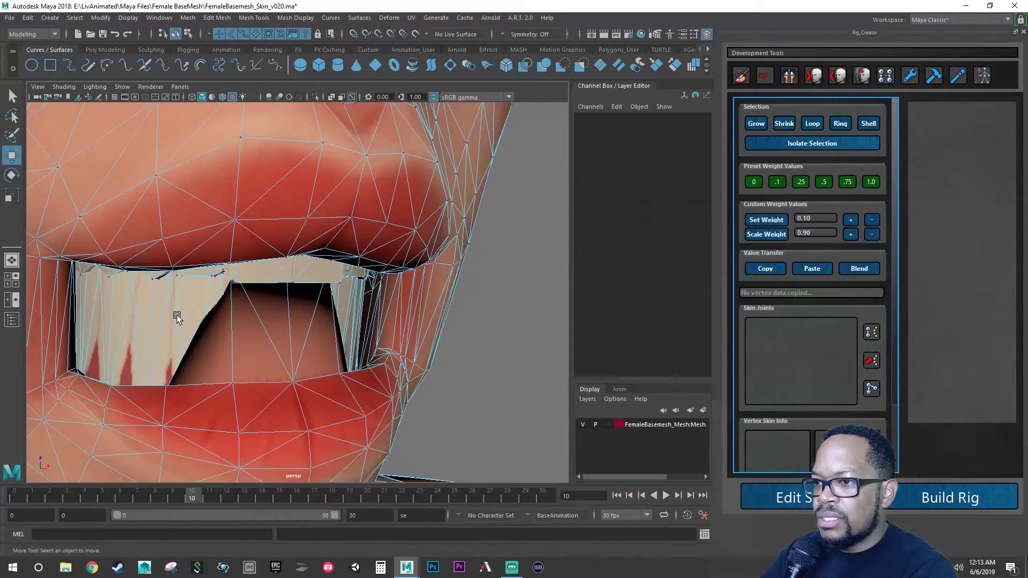
Step: Select the whole lower-teeth vertex shell in wireframe display by growing the selection, and weight it 1.0 to jnt_jaw
mouse_move(338, 317)
alt+mouse_down()
mouse_move(310, 339)
mouse_move(328, 338)
mouse_move(266, 322)
mouse_move(323, 315)
alt+mouse_up()
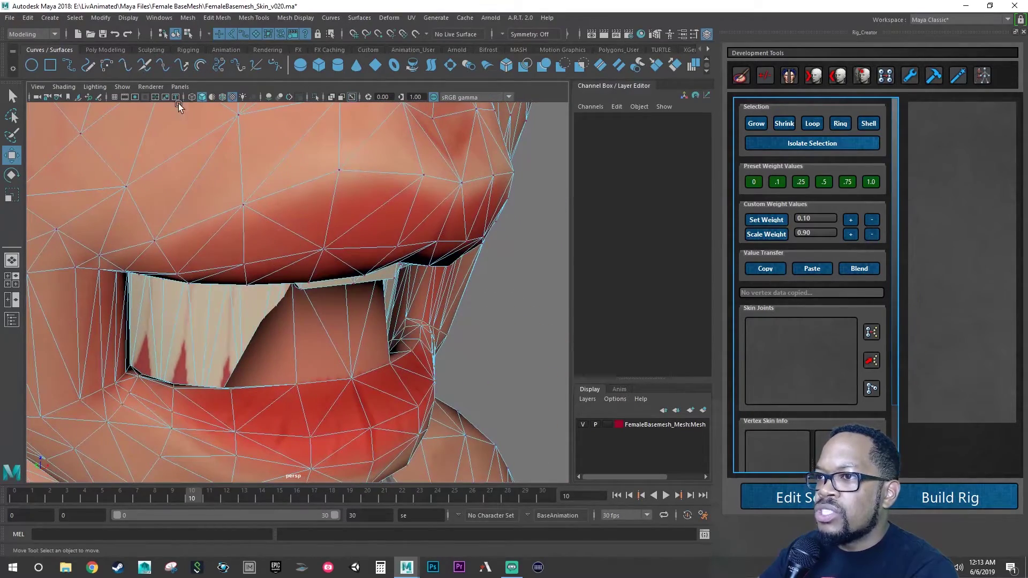
click(191, 98)
alt+drag(197, 230, 225, 260)
alt+middle_drag(225, 259, 289, 174)
alt+drag(289, 175, 259, 214)
alt+middle_drag(259, 214, 234, 223)
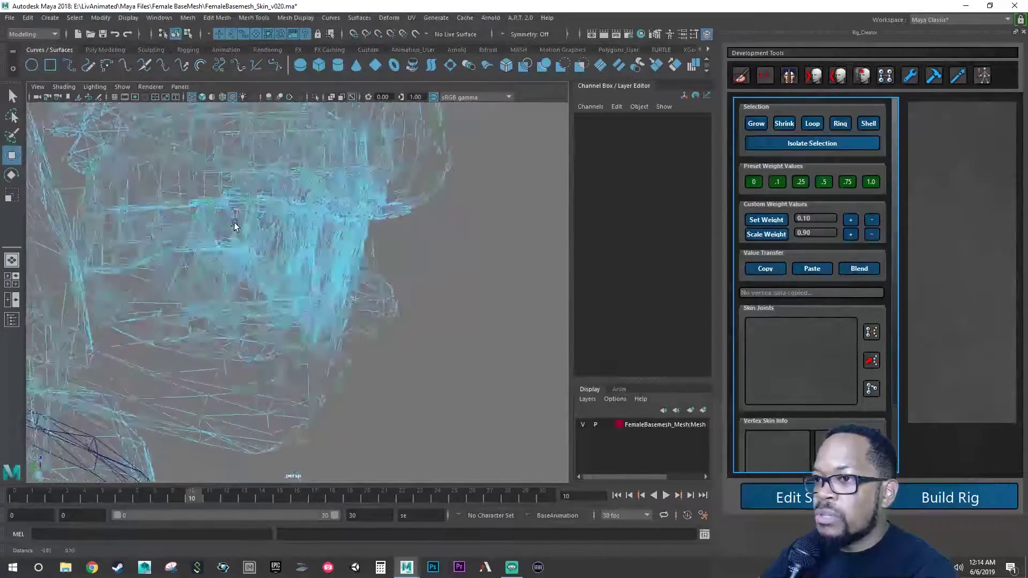
alt+drag(234, 223, 294, 338)
scroll(290, 316, up, 2)
click(163, 407)
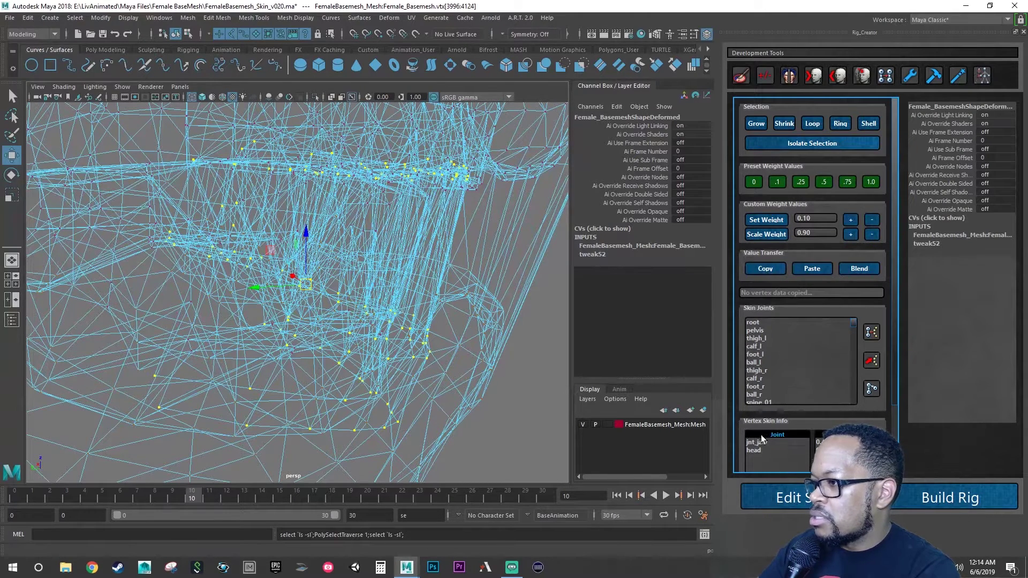
scroll(793, 372, down, 15)
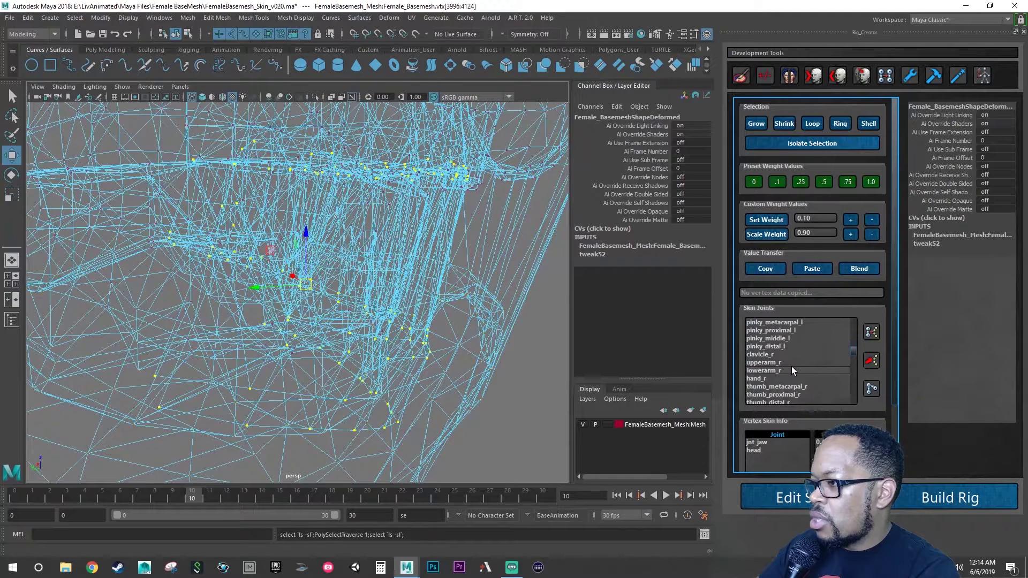
scroll(788, 369, down, 3)
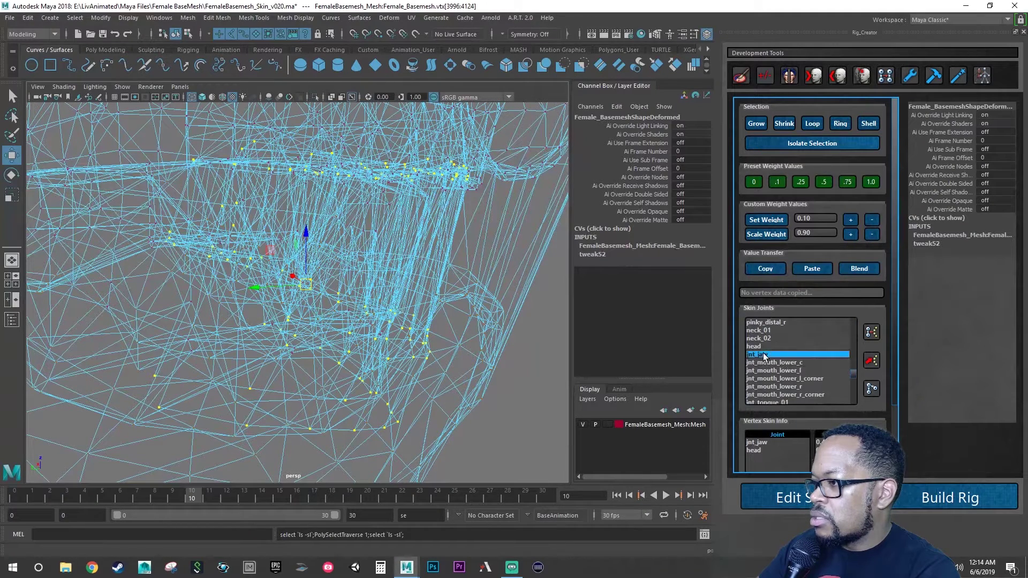
click(871, 183)
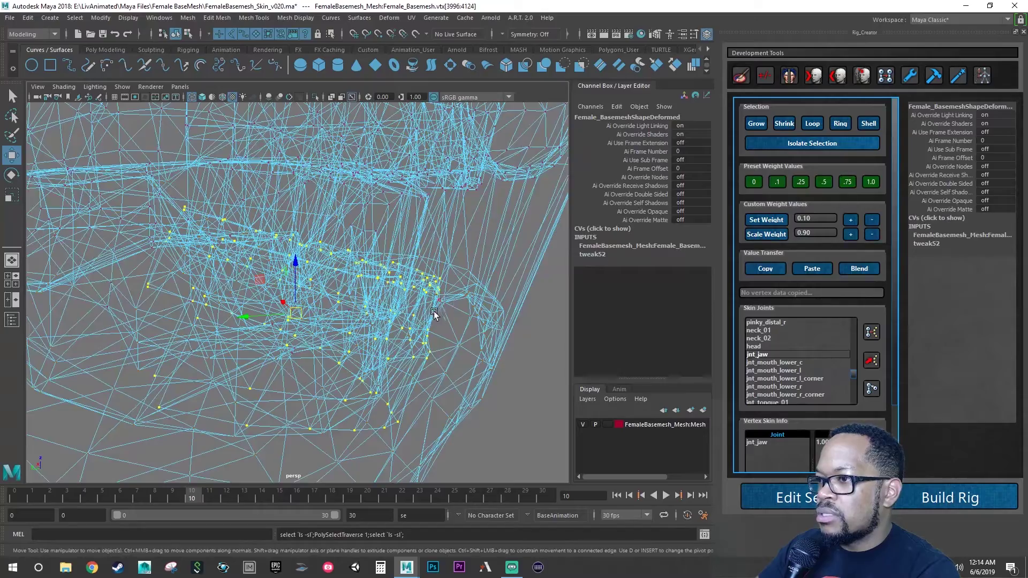
Step: Select a tongue vertex, grow the selection over the entire tongue, and weight it 1.0 to jnt_jaw
alt+drag(483, 292, 387, 313)
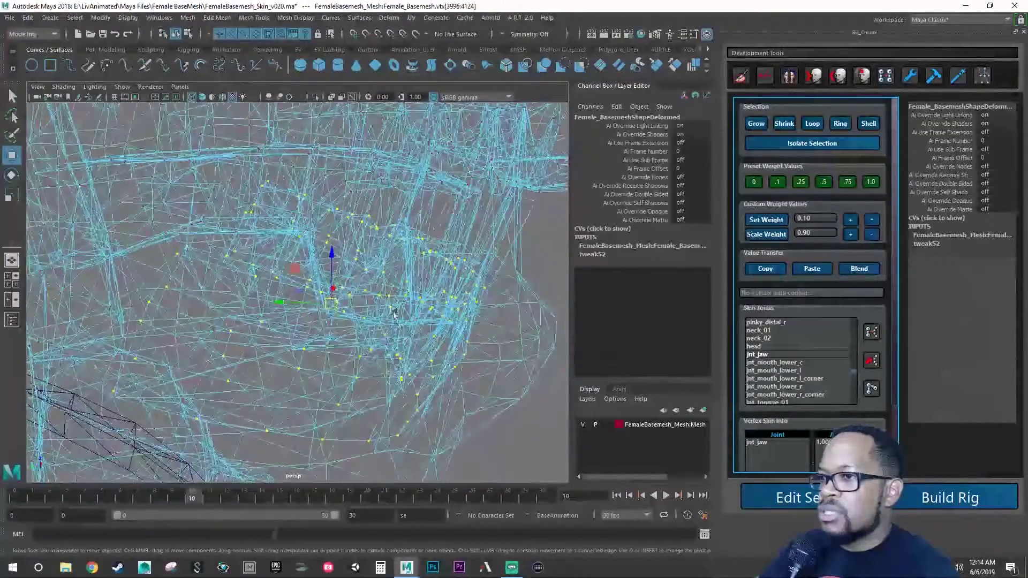
alt+drag(157, 237, 113, 171)
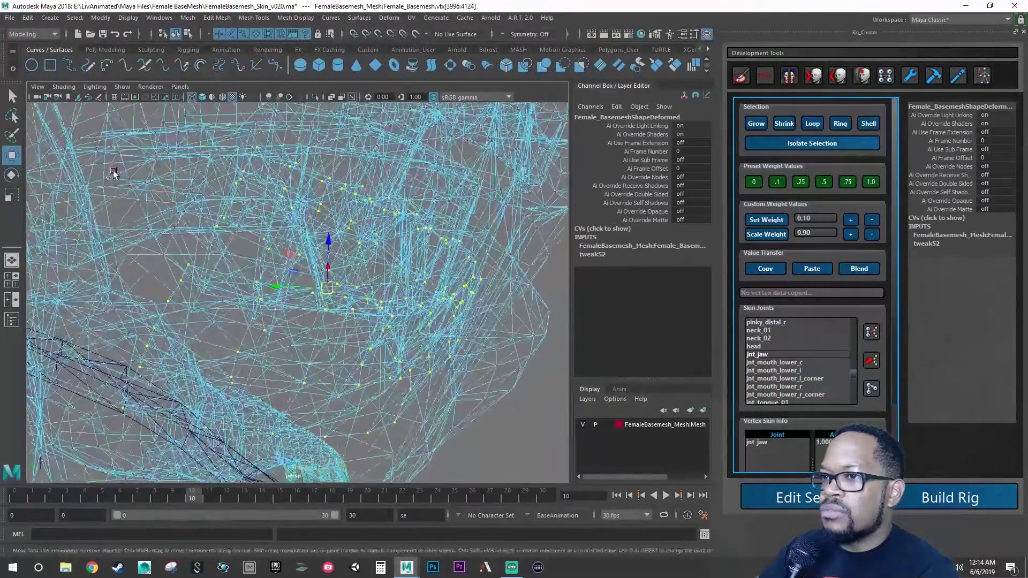
key(greater)
key(greater)
key(greater)
key(greater)
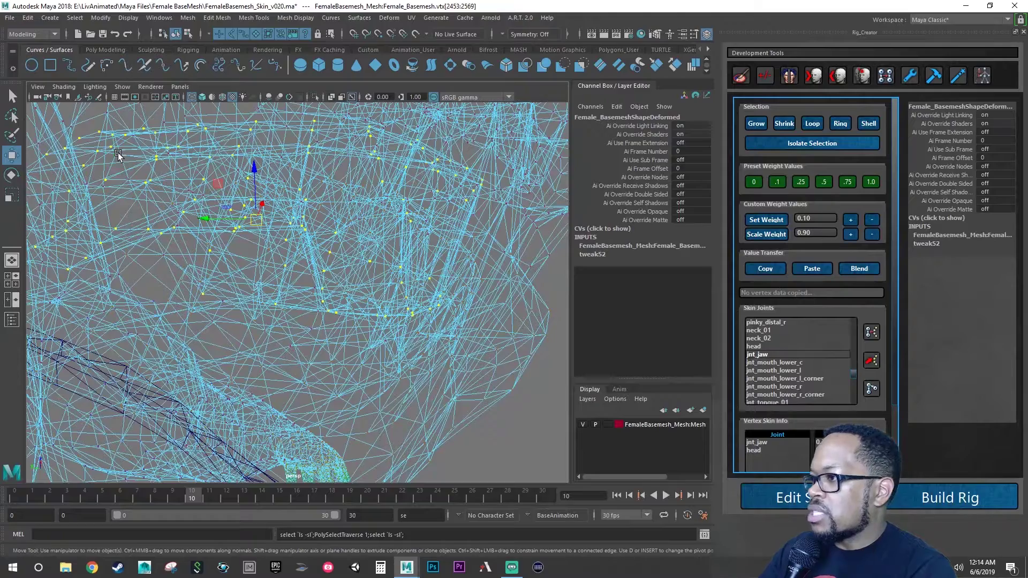
click(869, 183)
Step: Select the remaining head-weighted vertices of the lower front teeth, weight them 1.0 to jnt_jaw, and restore shaded display
alt+drag(348, 318, 292, 301)
alt+middle_drag(341, 288, 230, 301)
alt+drag(300, 289, 271, 286)
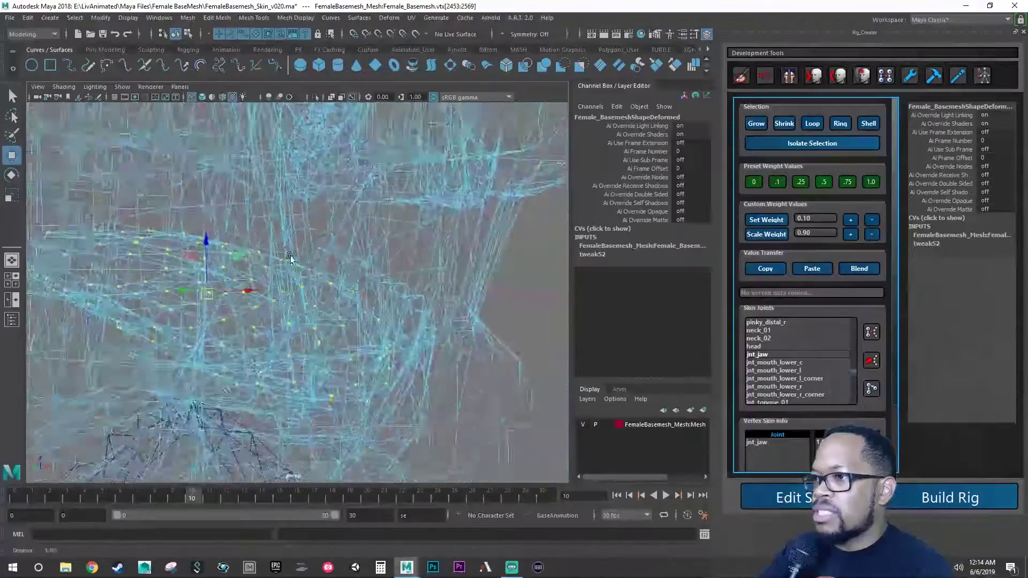
alt+right_drag(306, 270, 351, 269)
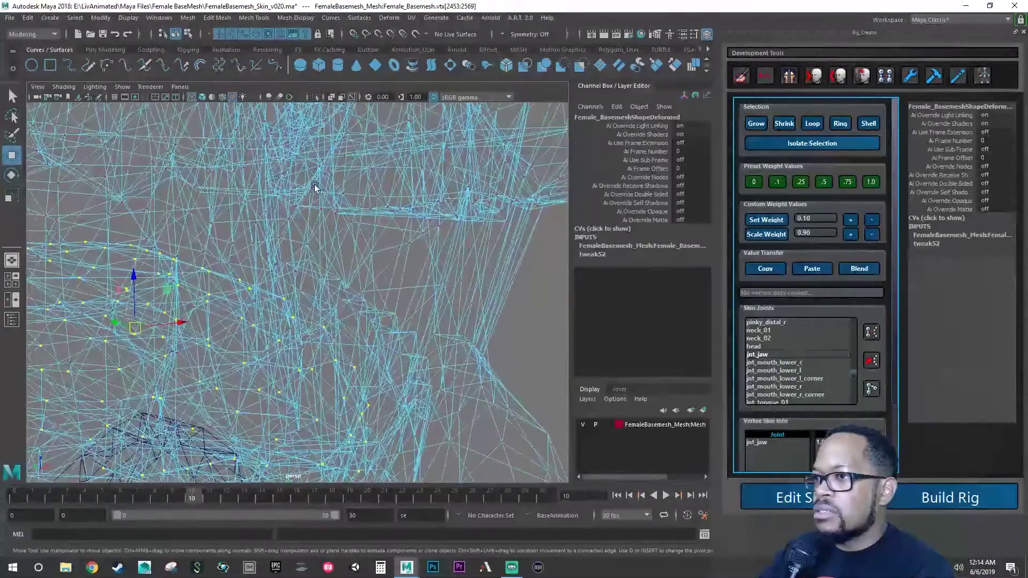
alt+drag(326, 216, 284, 216)
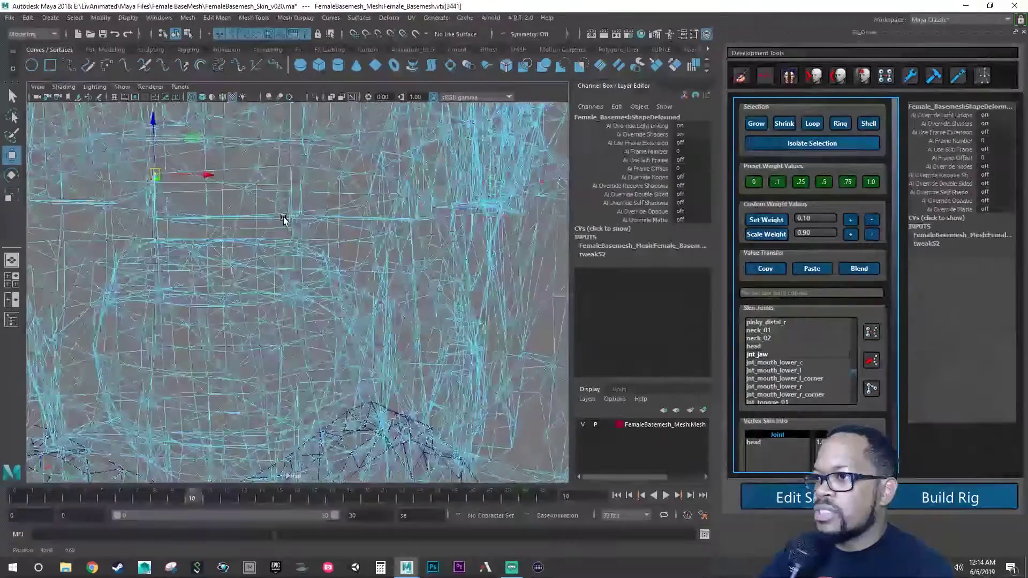
shift+click(291, 166)
mouse_move(425, 225)
alt+mouse_down()
mouse_move(399, 223)
mouse_move(418, 222)
alt+mouse_up()
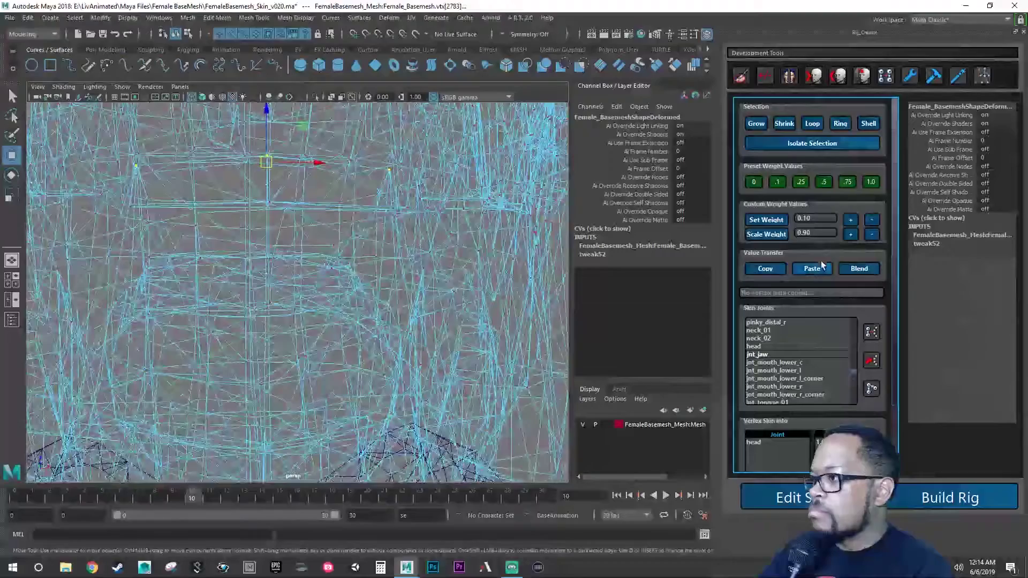
click(871, 184)
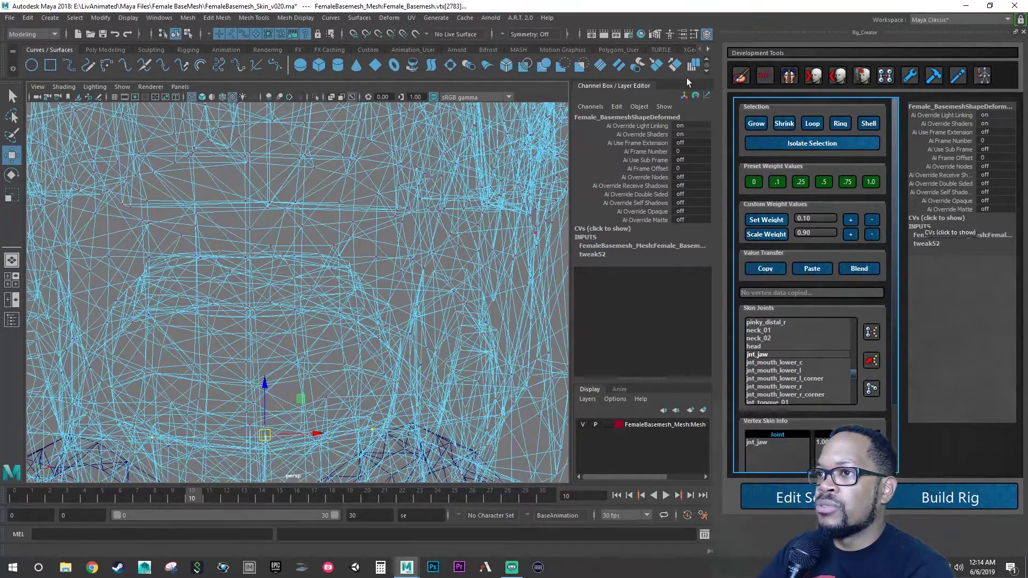
click(203, 97)
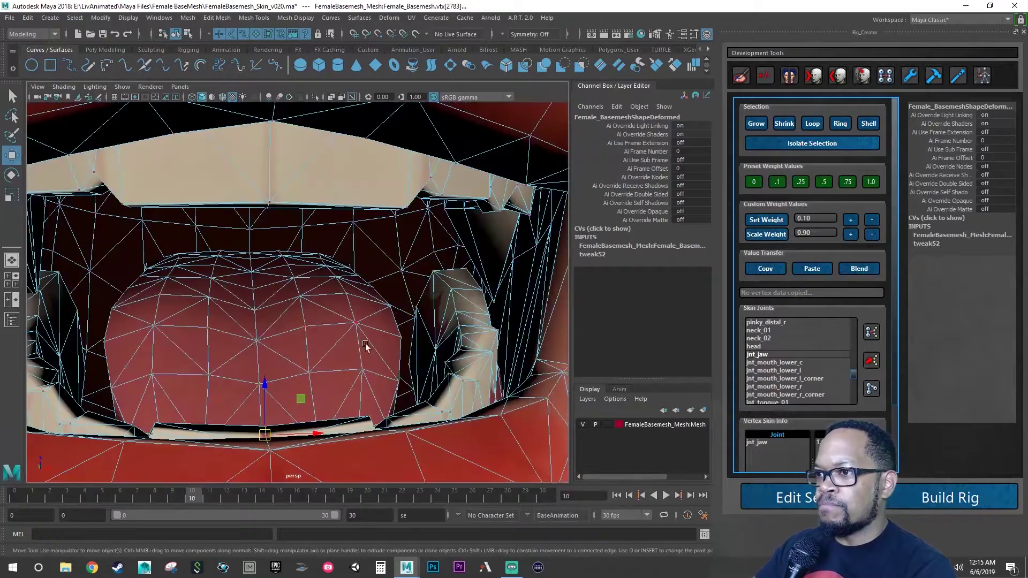
Step: Select the stray jaw-weighted vertices of the rear upper teeth on both sides of the mouth and weight them 1.0 to head
scroll(365, 343, up, 5)
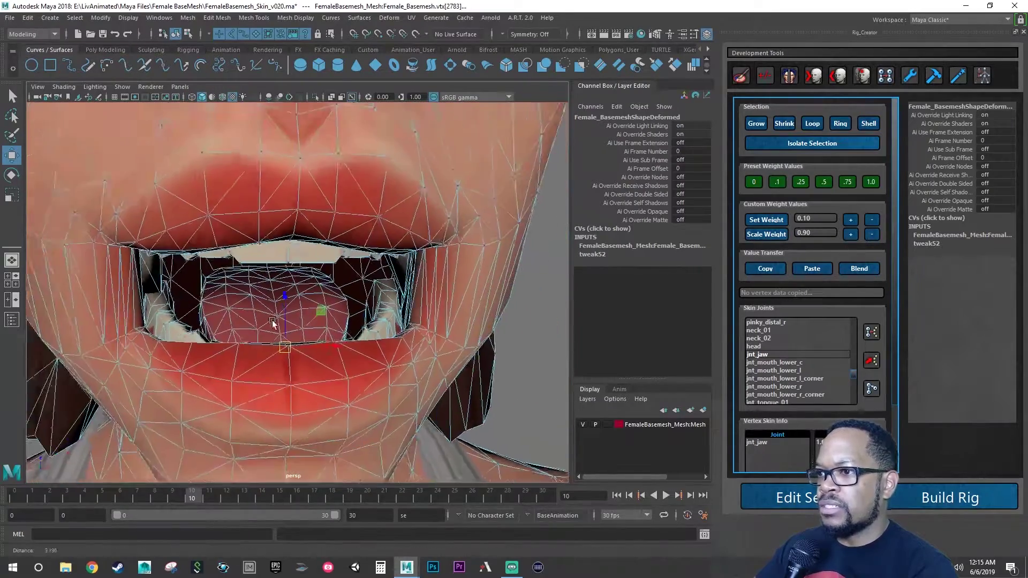
alt+drag(272, 323, 311, 321)
alt+right_drag(310, 321, 524, 332)
alt+drag(524, 332, 370, 309)
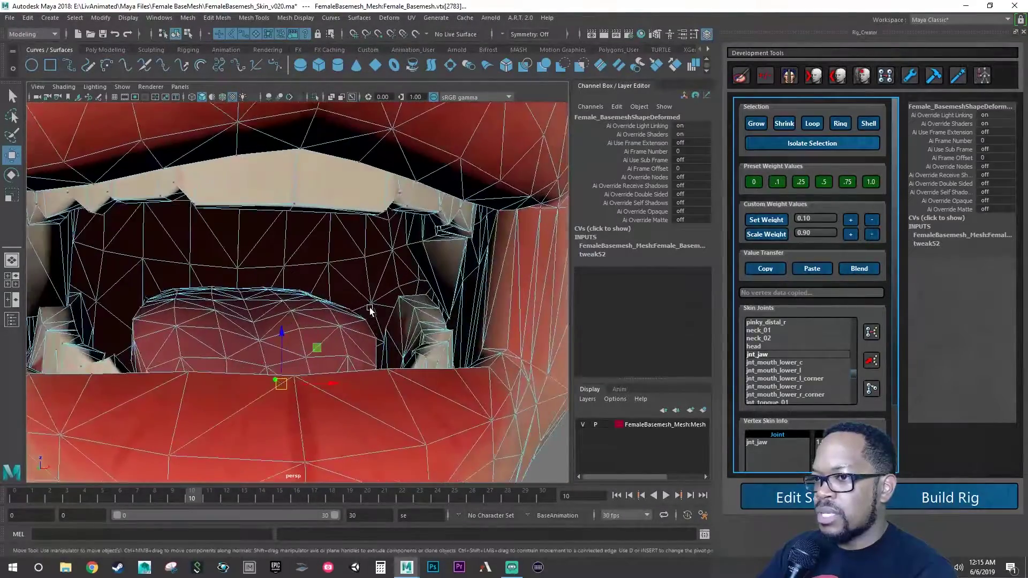
alt+middle_drag(370, 309, 400, 330)
alt+drag(399, 330, 485, 324)
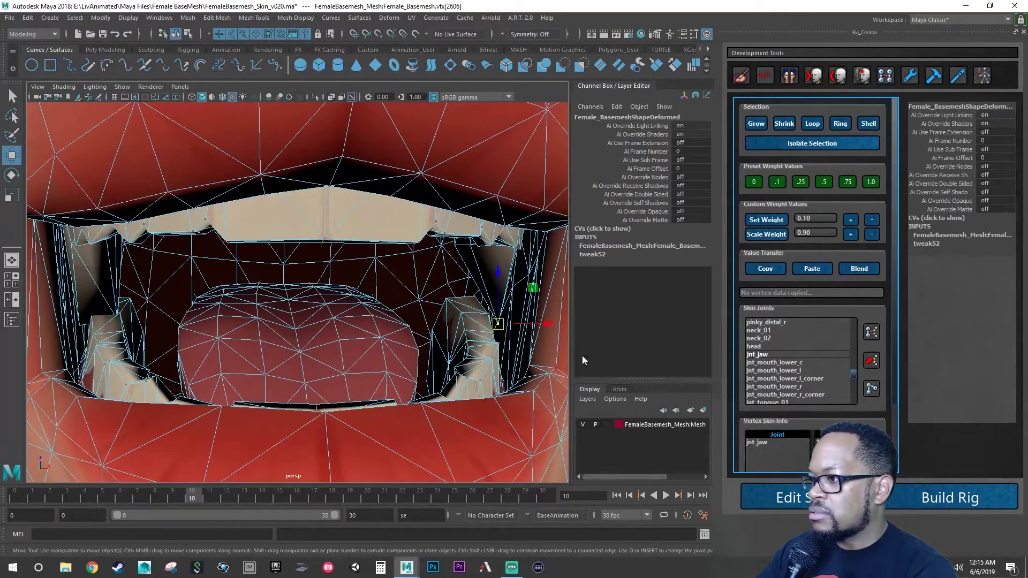
alt+drag(558, 332, 509, 321)
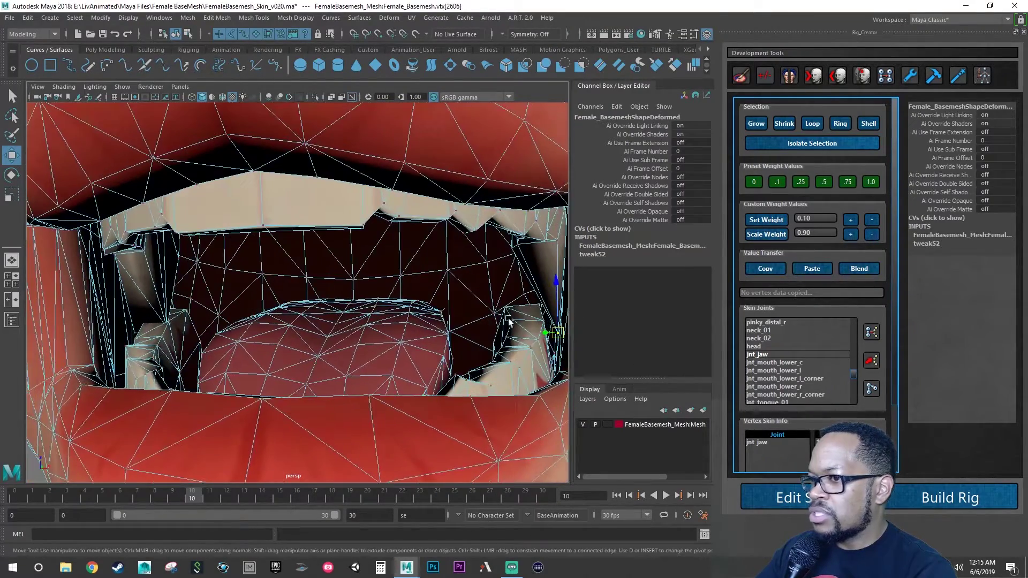
alt+drag(210, 332, 249, 336)
alt+right_drag(249, 336, 373, 338)
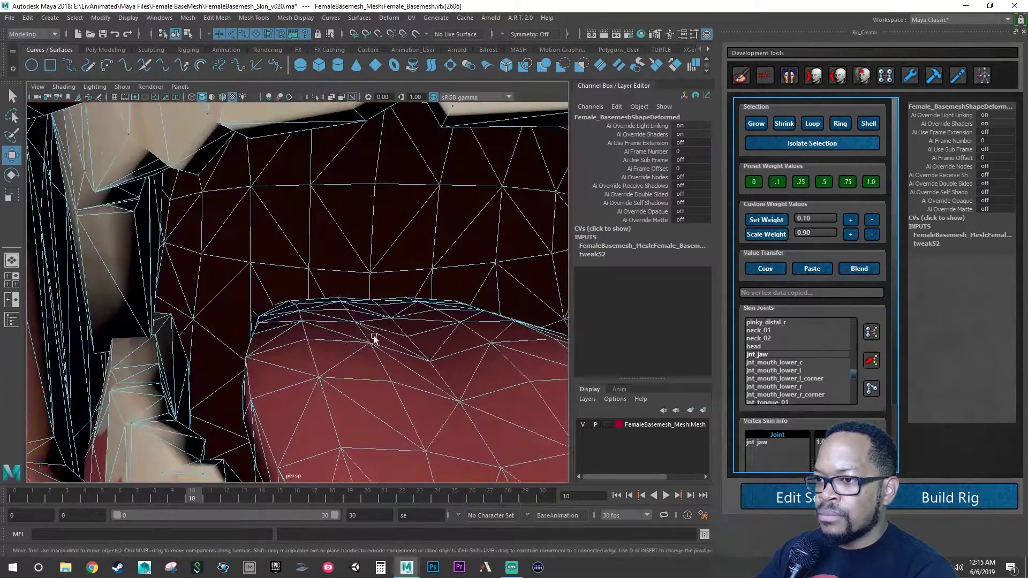
click(94, 354)
mouse_move(137, 358)
alt+mouse_down()
mouse_move(108, 354)
mouse_move(144, 348)
alt+mouse_up()
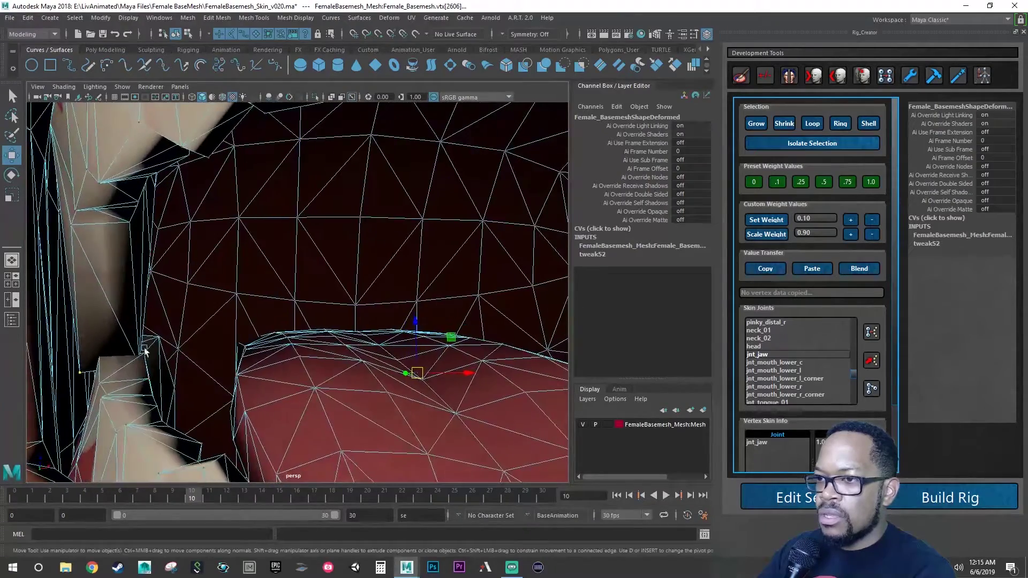
alt+right_drag(144, 348, 341, 335)
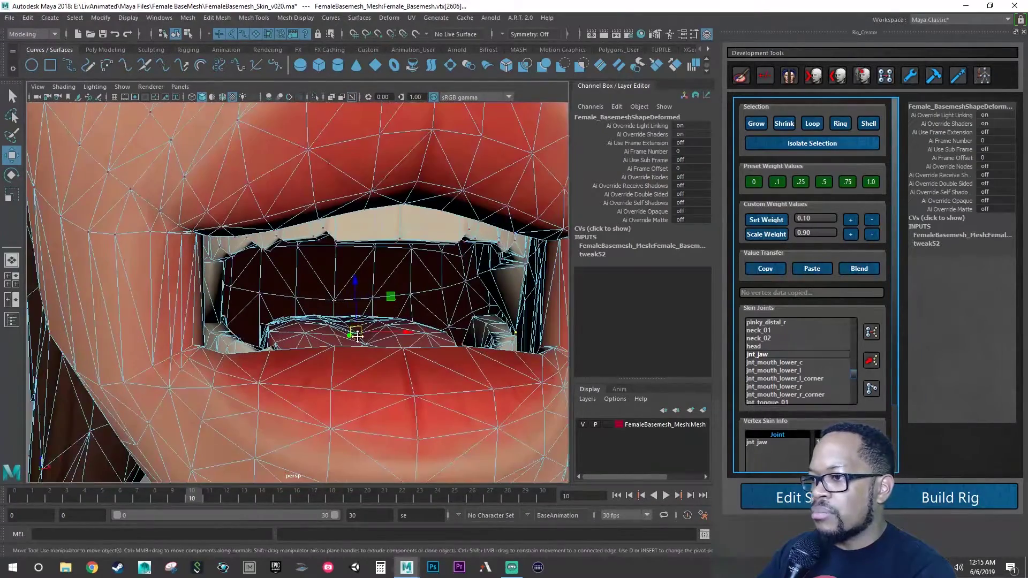
alt+drag(357, 336, 445, 337)
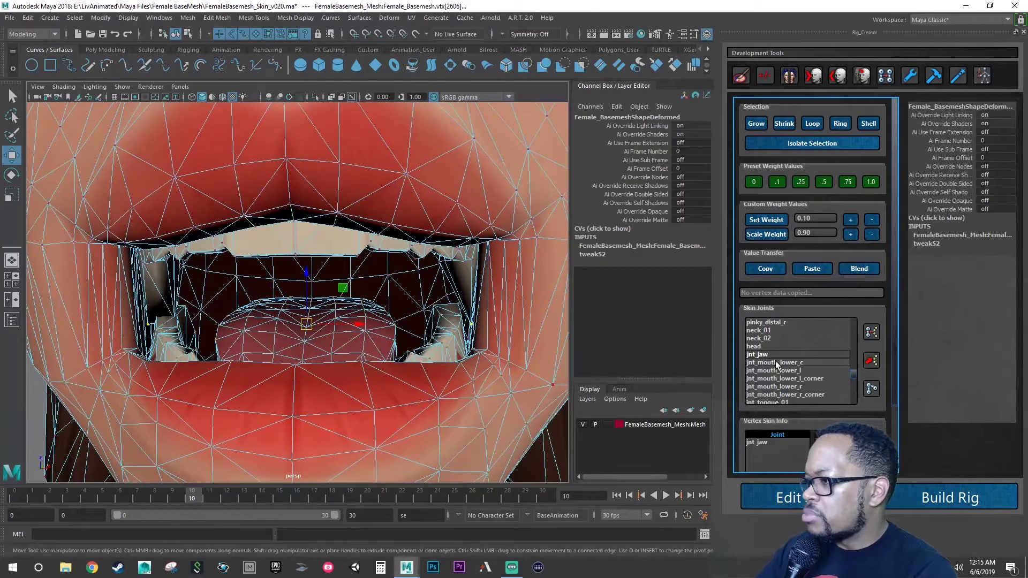
click(872, 181)
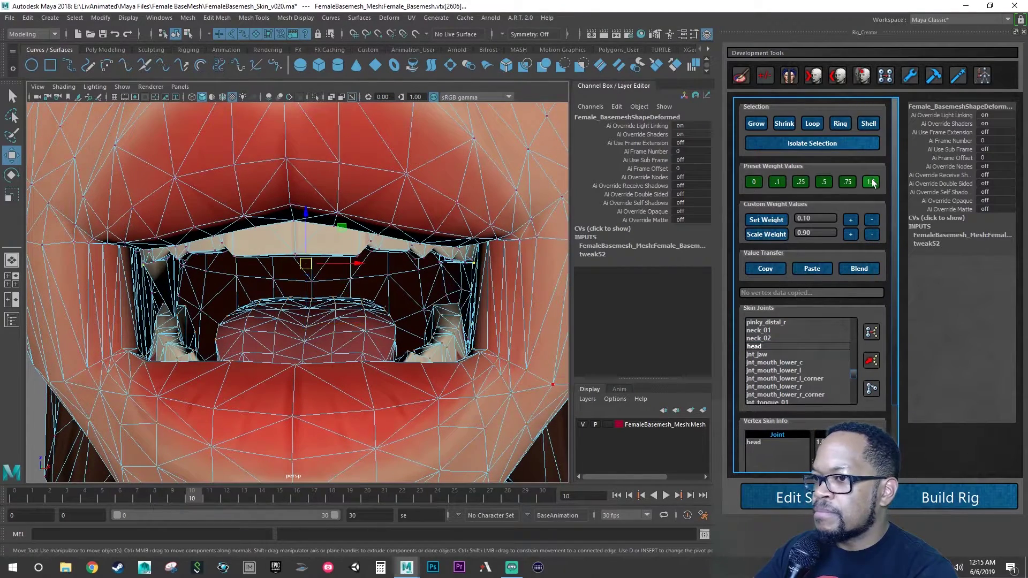
Step: Select the upper-teeth vertices from the wireframe display, expand the selection along the tooth row, and weight them 1.0 to head
scroll(360, 297, up, 8)
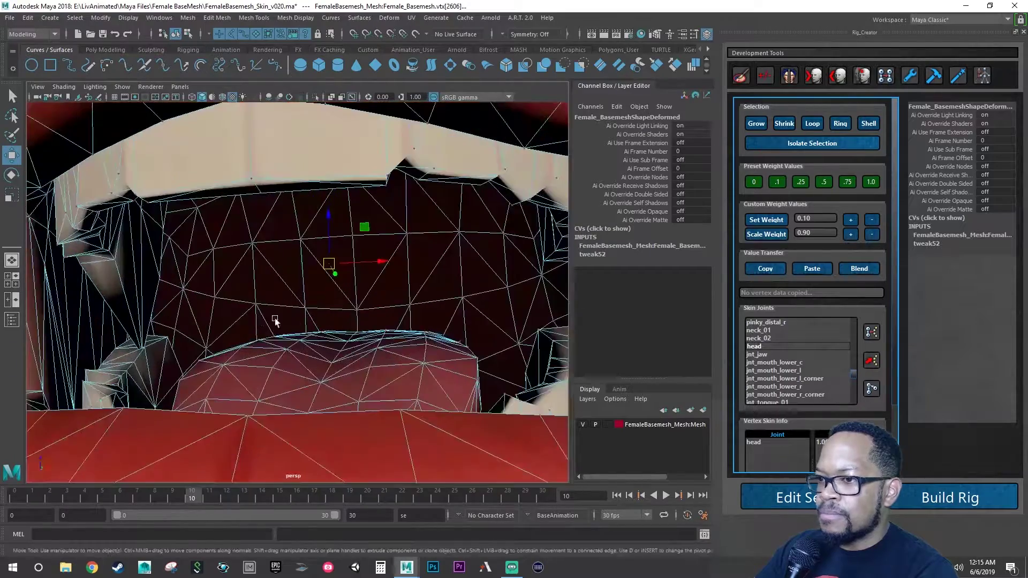
scroll(275, 320, up, 8)
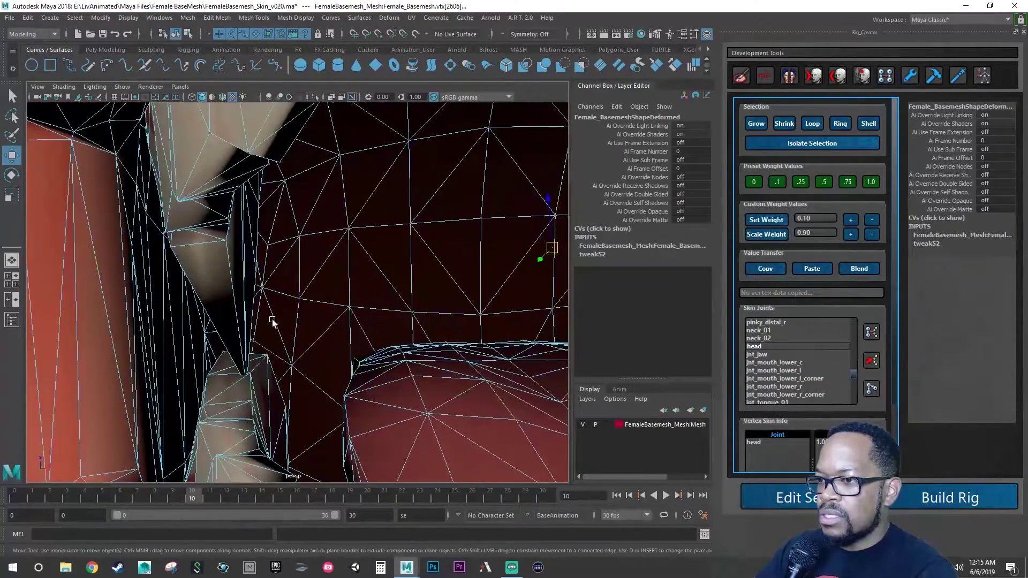
scroll(315, 346, up, 5)
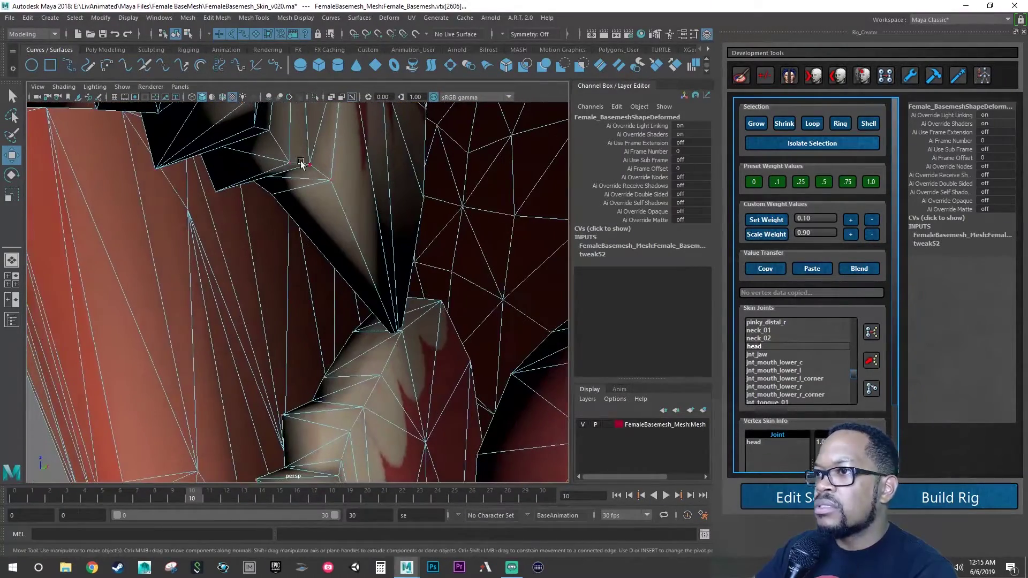
click(192, 99)
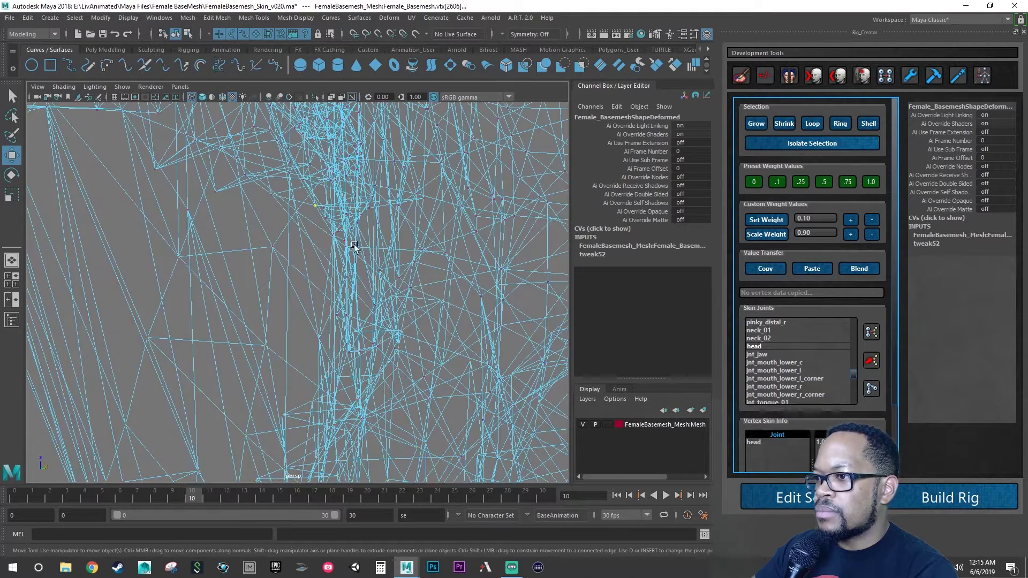
click(202, 97)
scroll(279, 271, down, 1)
alt+drag(279, 271, 241, 276)
click(871, 182)
alt+right_drag(241, 276, 296, 277)
alt+drag(296, 276, 299, 268)
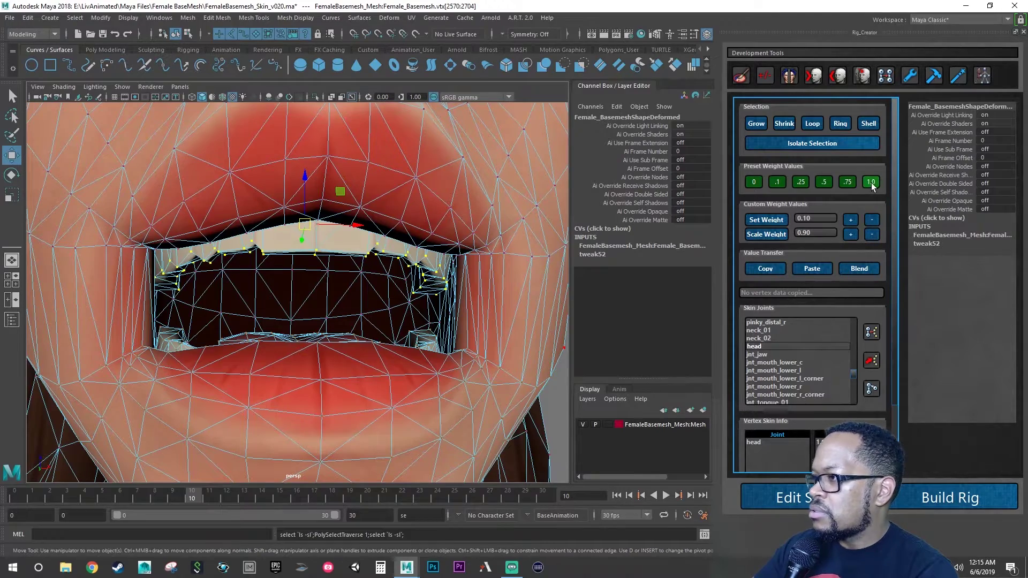
Step: Scrub the jaw animation to frame 11 and examine the mouth and cheek deformation from several angles
alt+drag(410, 328, 445, 368)
alt+right_drag(445, 368, 97, 469)
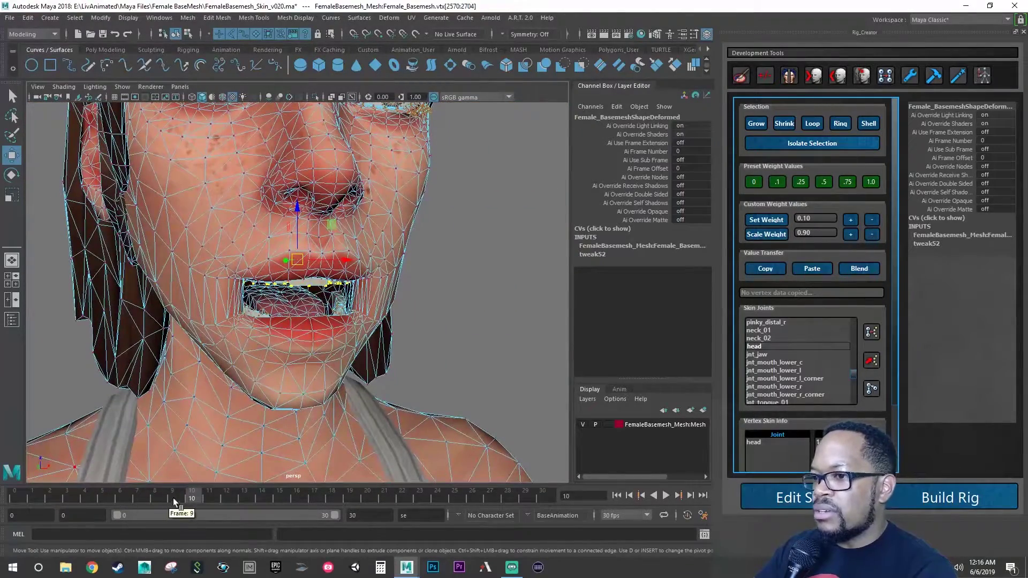
drag(173, 499, 211, 385)
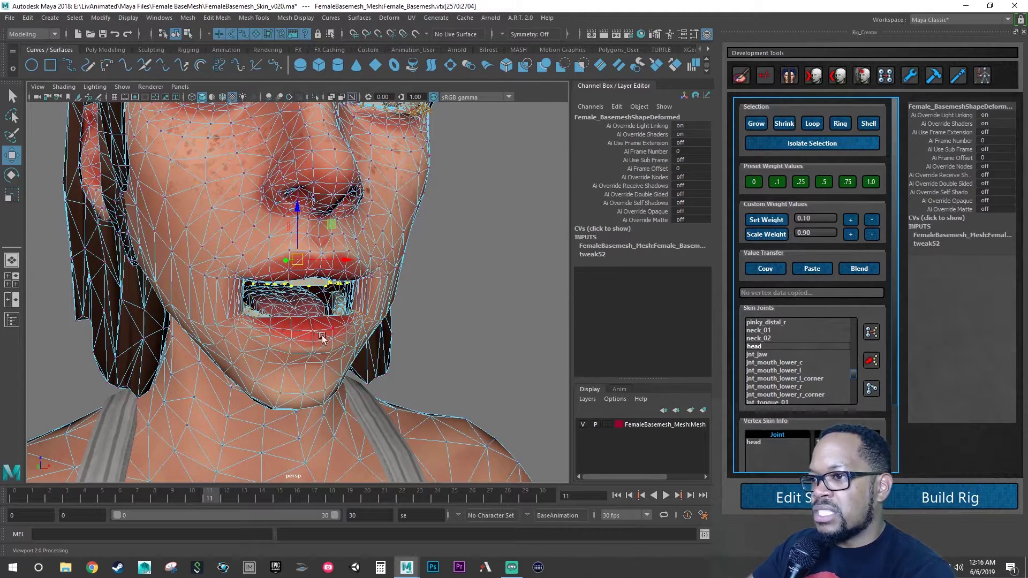
alt+drag(297, 337, 274, 333)
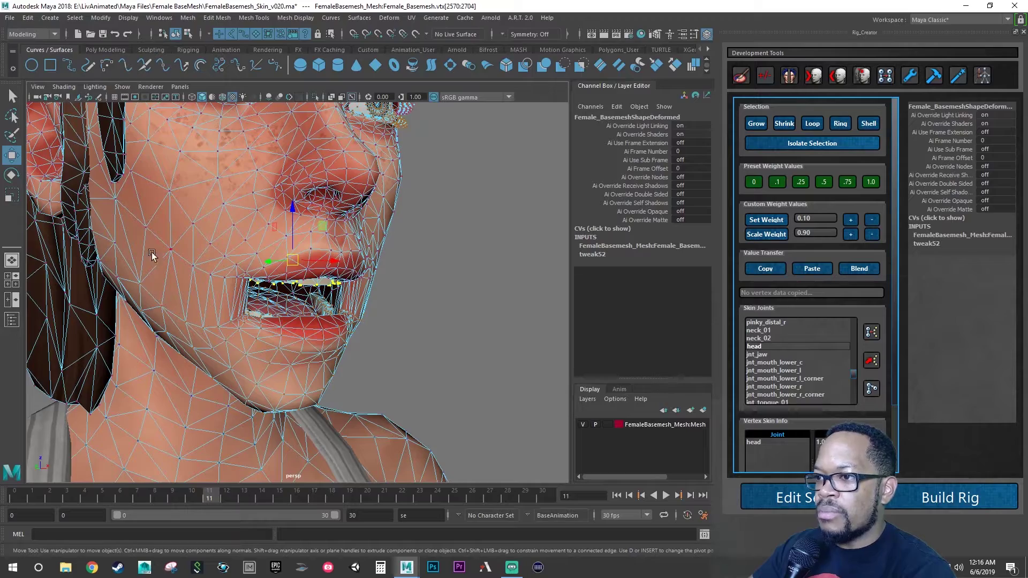
alt+drag(300, 349, 256, 316)
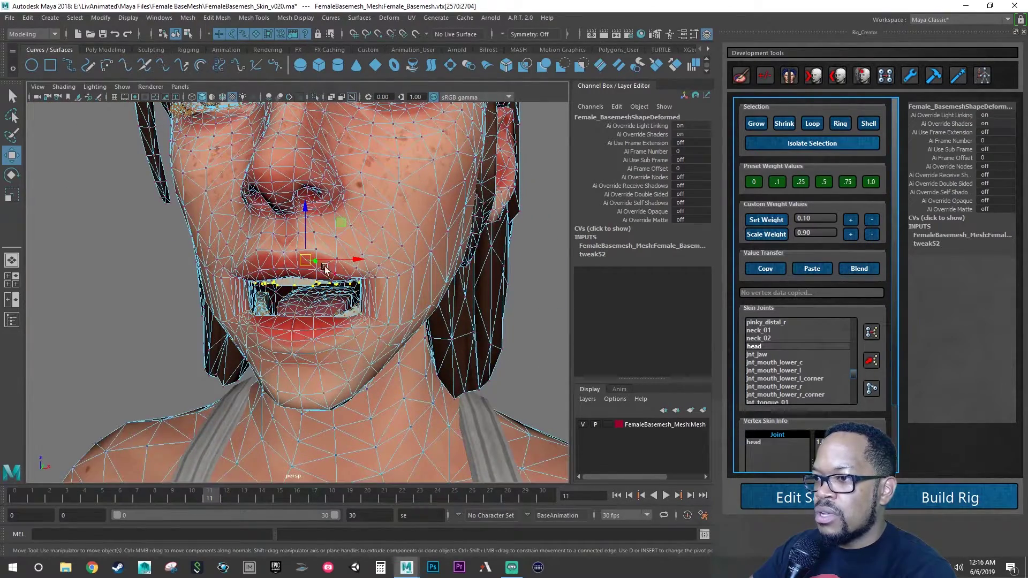
Step: Select the row of jaw-weighted vertices running across one cheek to just below the mouth corner
alt+drag(291, 342, 256, 339)
alt+right_drag(256, 340, 248, 368)
alt+drag(248, 368, 268, 348)
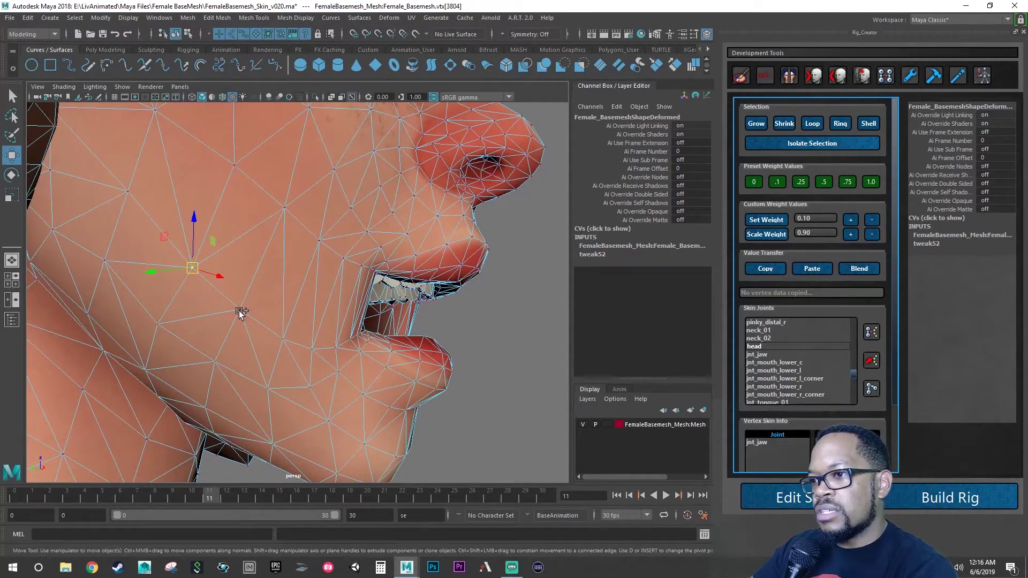
shift+click(284, 339)
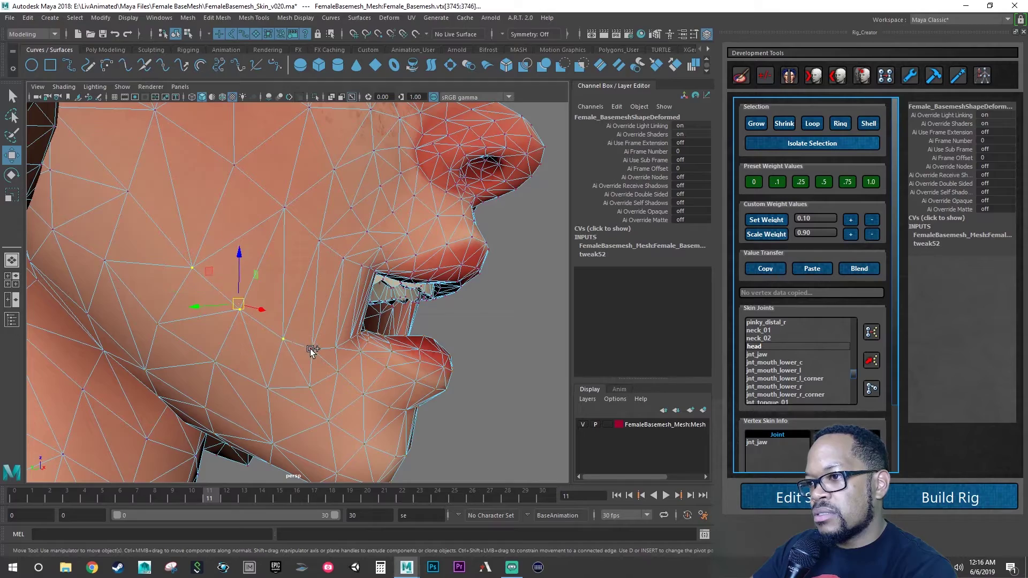
shift+click(311, 348)
mouse_move(339, 348)
alt+mouse_down()
mouse_move(316, 349)
mouse_move(341, 355)
alt+mouse_up()
shift+click(338, 341)
alt+right_drag(342, 356, 471, 369)
shift+click(411, 407)
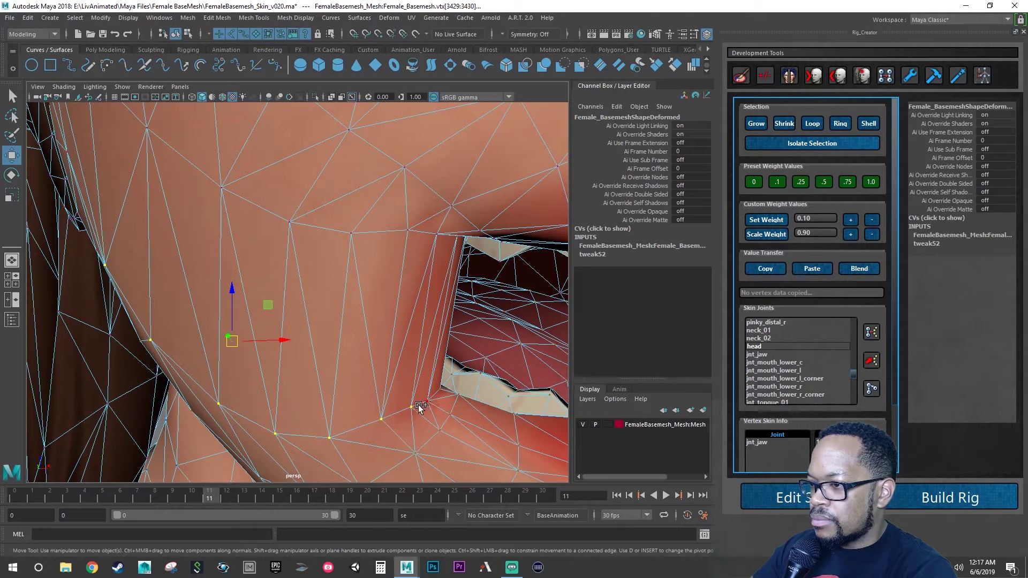
alt+drag(401, 416, 262, 377)
Step: Add the matching row of vertices on the opposite cheek to the selection and weight both rows 0.5 to head
alt+drag(327, 327, 200, 336)
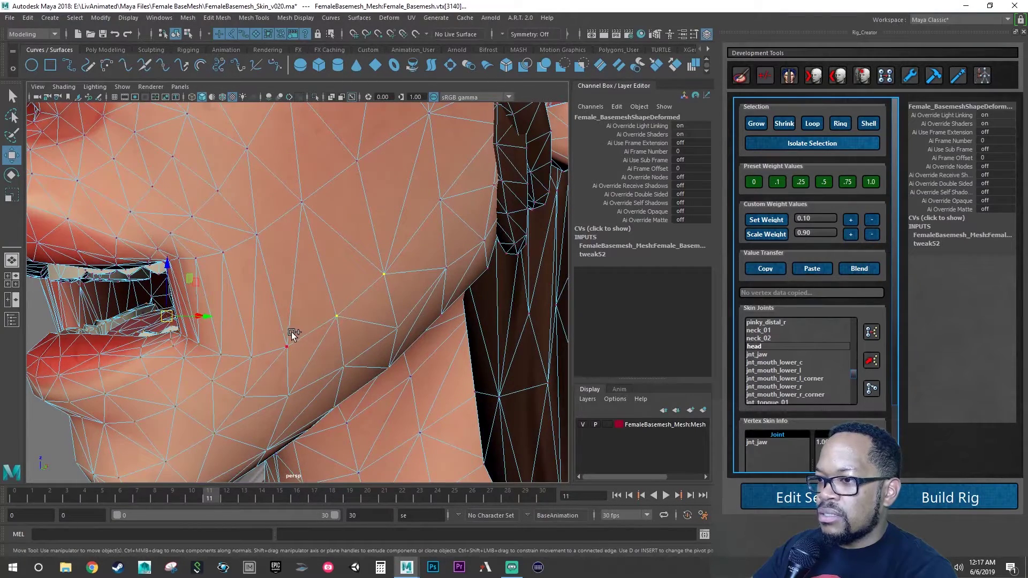
shift+click(286, 347)
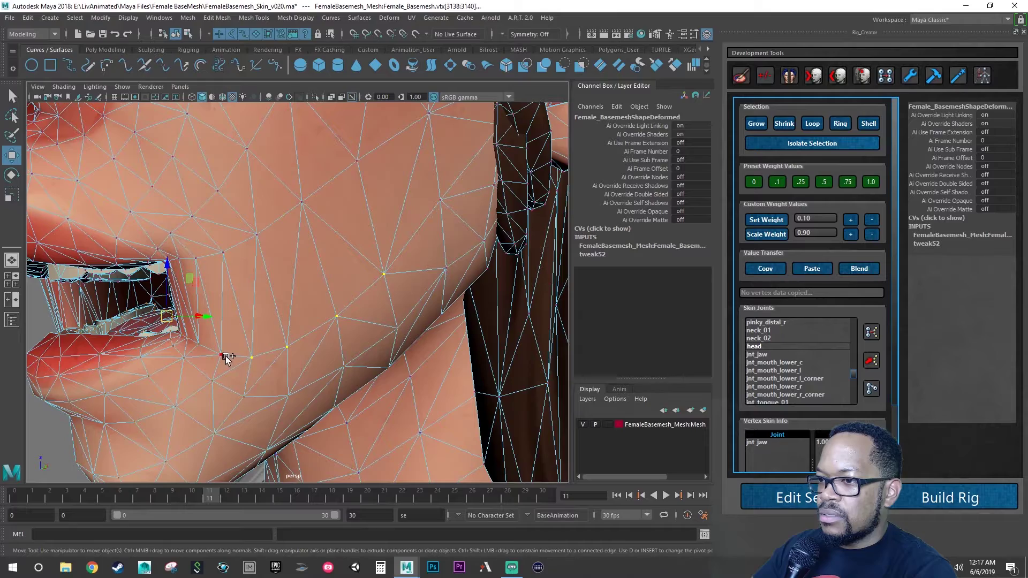
alt+drag(233, 361, 297, 353)
shift+click(406, 322)
alt+drag(406, 322, 357, 342)
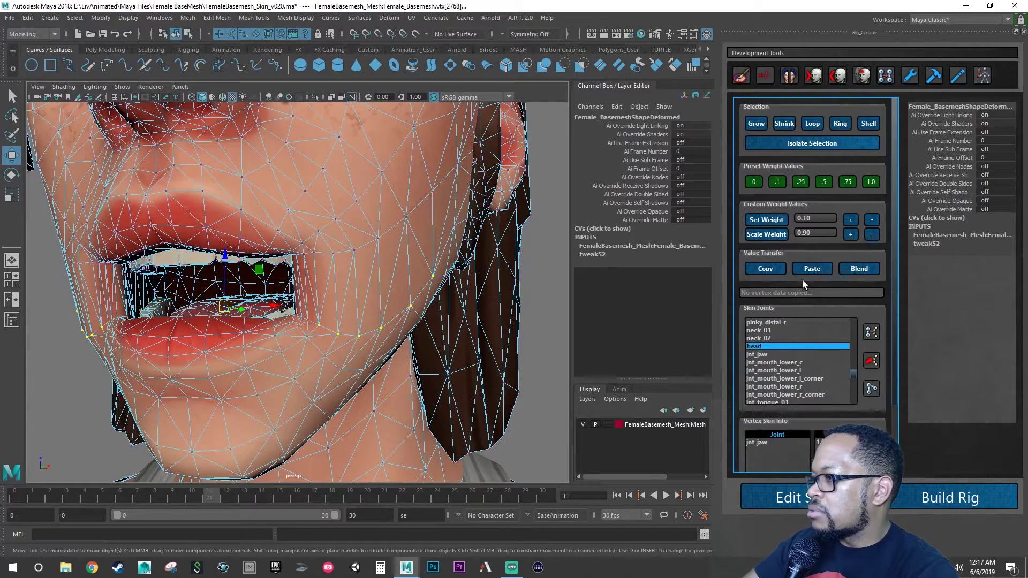
click(824, 182)
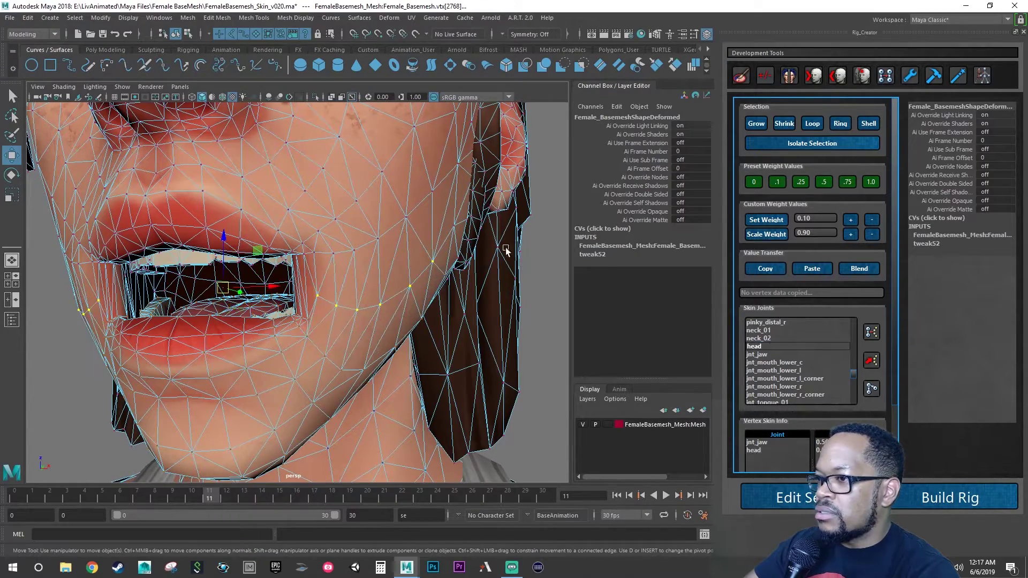
Step: Reduce the head weight of both selected cheek rows to 0.25 so the jaw joint dominates
alt+drag(506, 247, 529, 248)
alt+drag(544, 251, 534, 251)
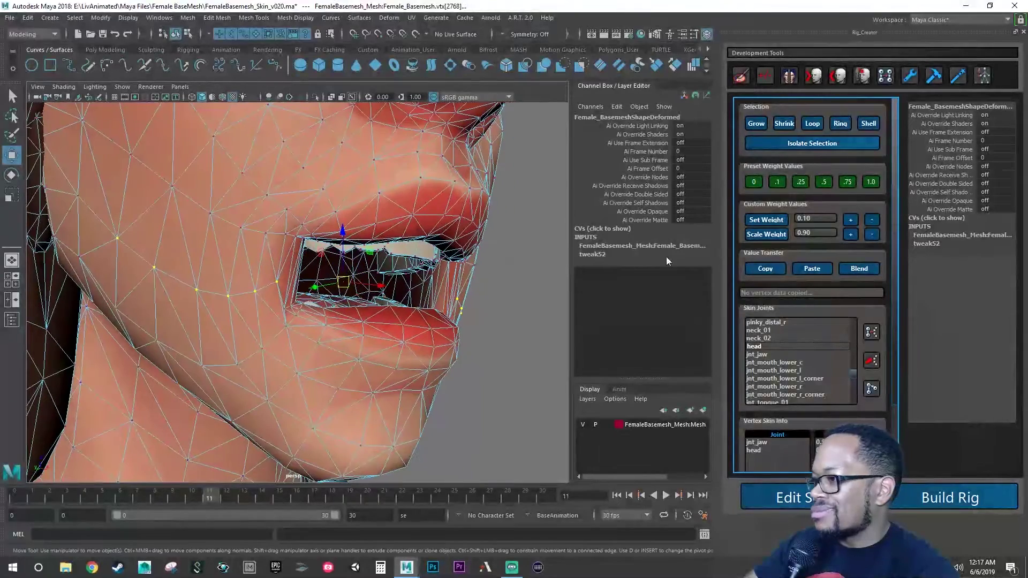
click(849, 184)
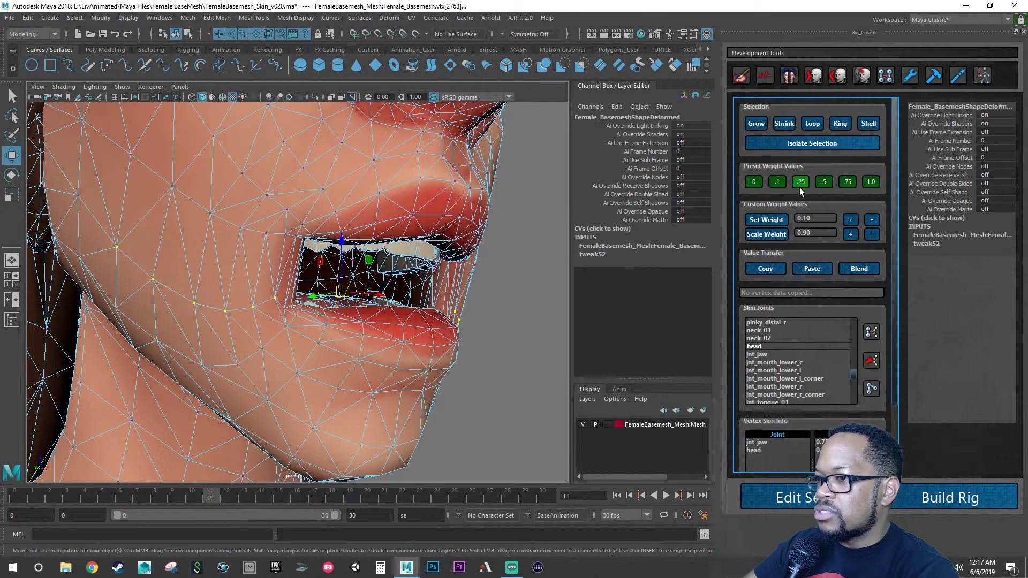
Step: Select the next higher row of head-weighted vertices across both cheeks above the mouth corners and weight it 0.25 to jnt_jaw
alt+drag(415, 248, 222, 195)
click(230, 149)
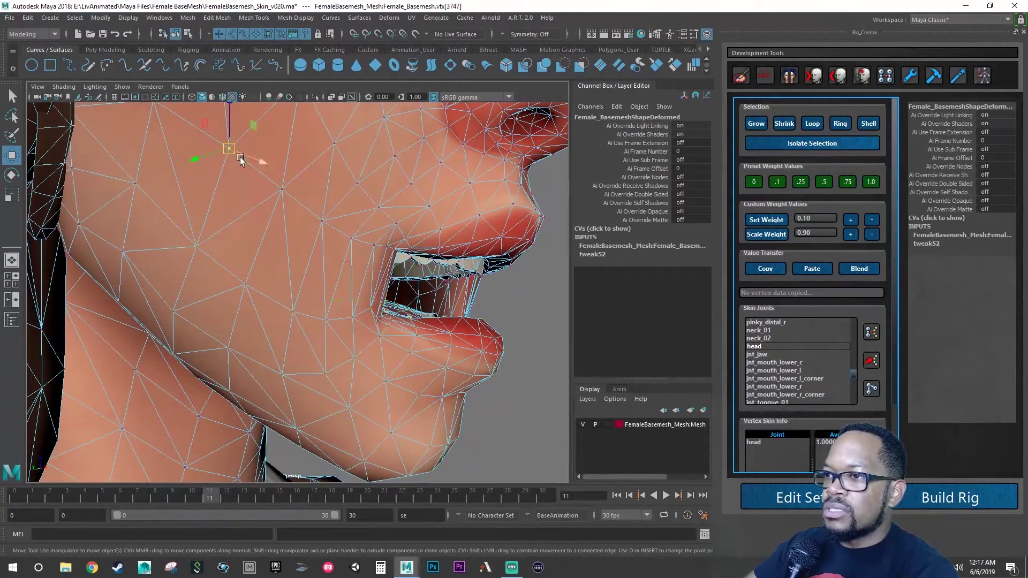
shift+click(322, 222)
shift+click(351, 239)
alt+drag(374, 246, 284, 257)
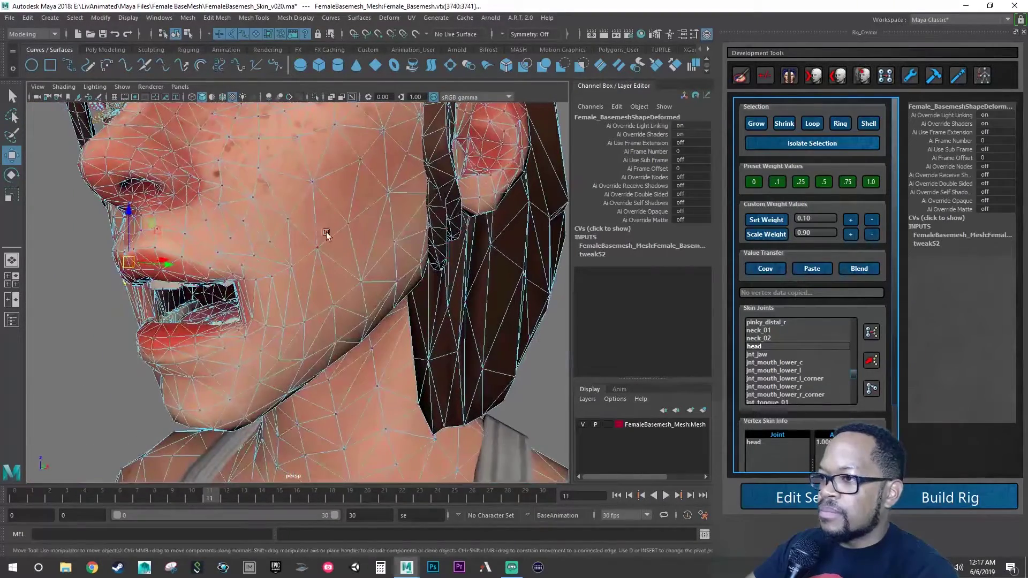
click(348, 225)
shift+click(317, 247)
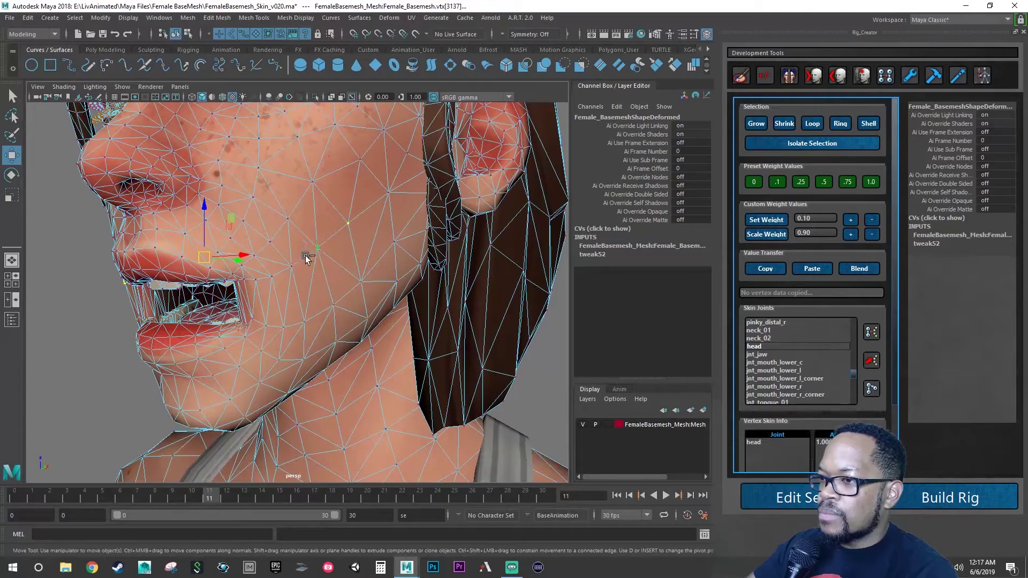
shift+click(256, 279)
alt+drag(264, 291, 374, 289)
click(758, 355)
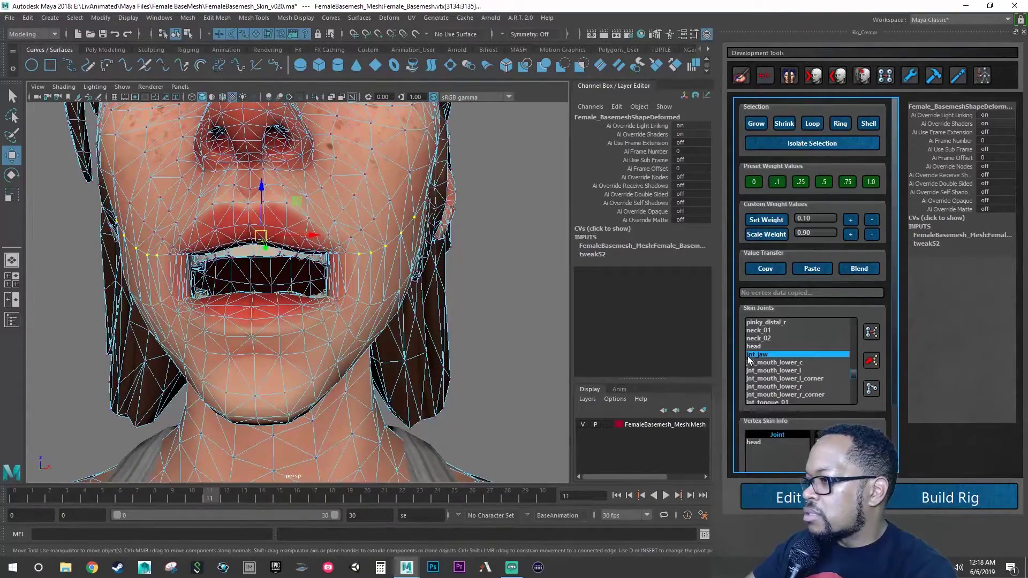
click(801, 182)
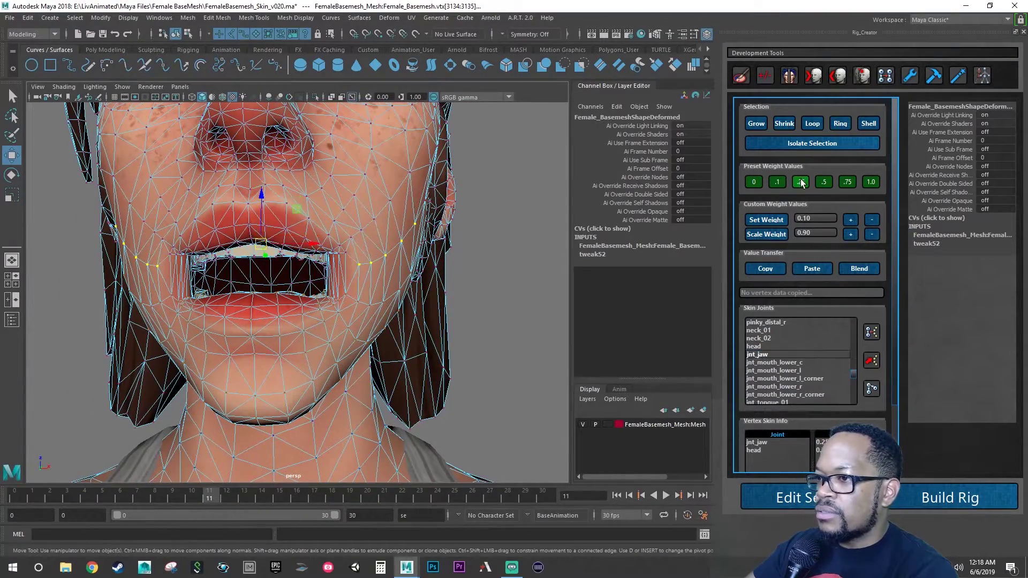
Step: Play the jaw animation, stop it, and step to frame 10 to examine how the cheeks and mouth corners deform
alt+drag(413, 236, 439, 241)
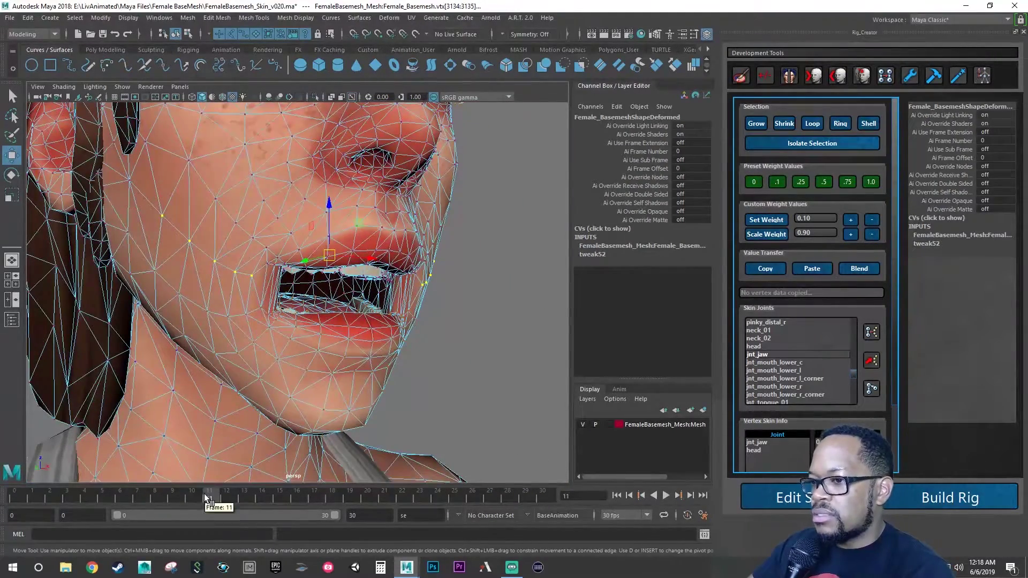
key(alt+v)
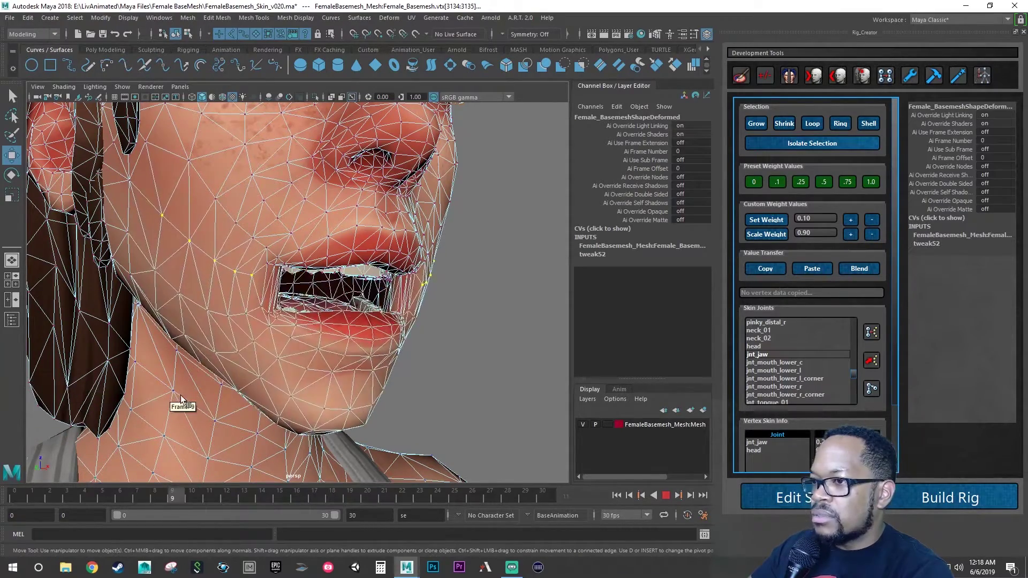
key(alt+v)
alt+drag(194, 387, 320, 322)
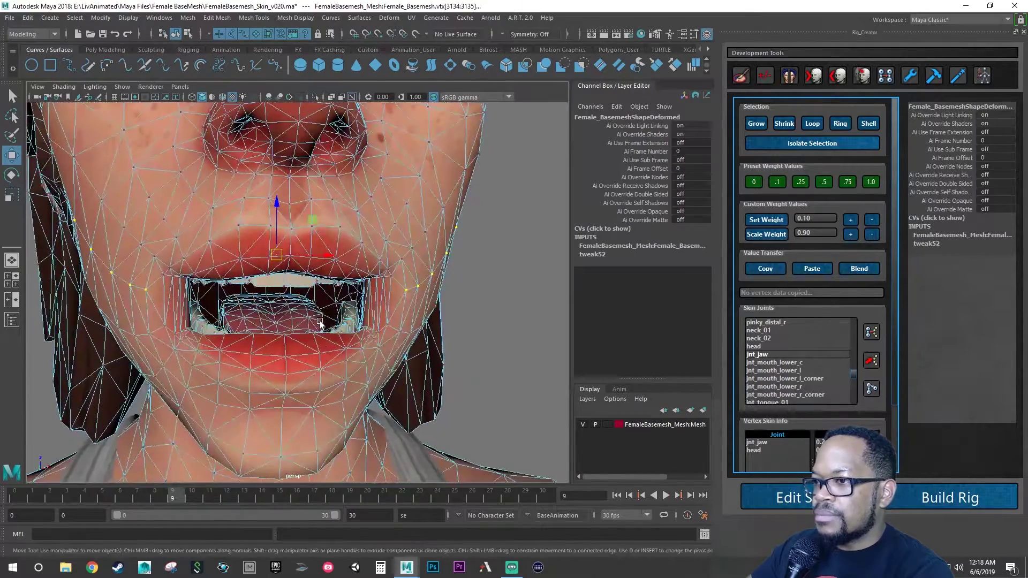
alt+right_drag(320, 321, 341, 326)
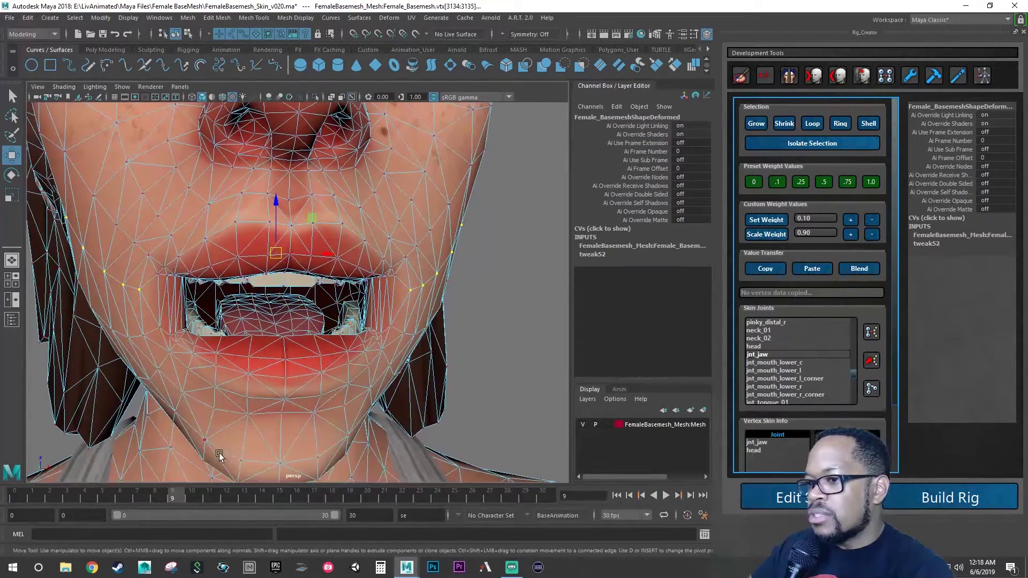
click(194, 490)
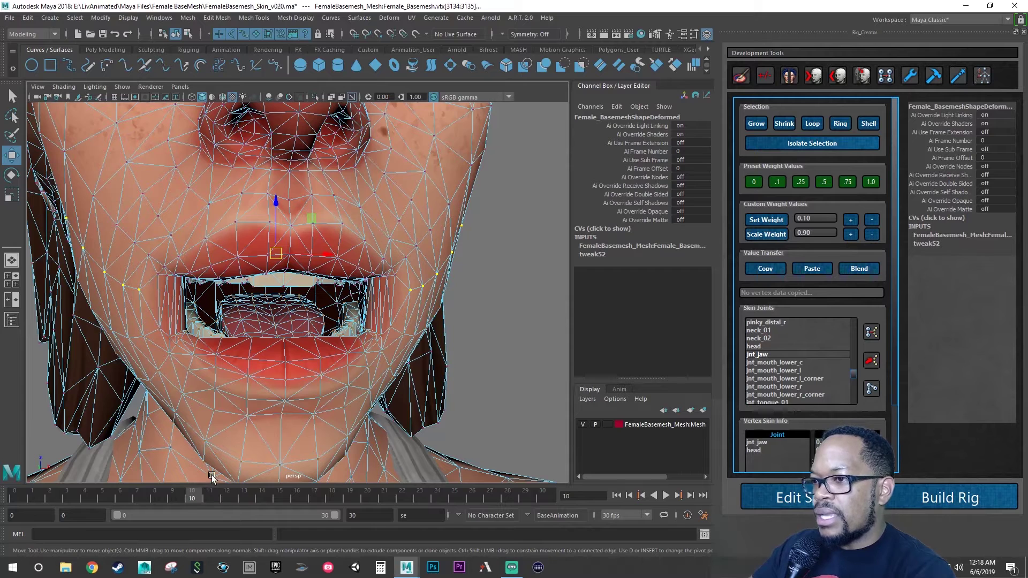